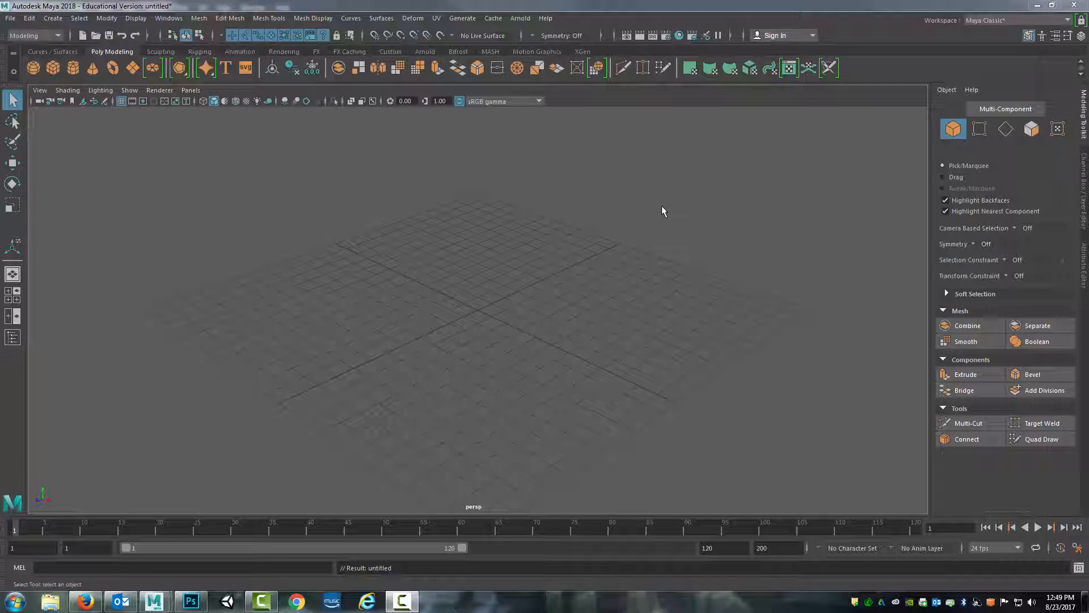
# Step: Create a polygon cube at the grid centre and scale it uniformly to about 7.94
pyautogui.keyDown('alt'); pyautogui.moveTo(613, 250); pyautogui.dragTo(508, 304); pyautogui.keyUp('alt')
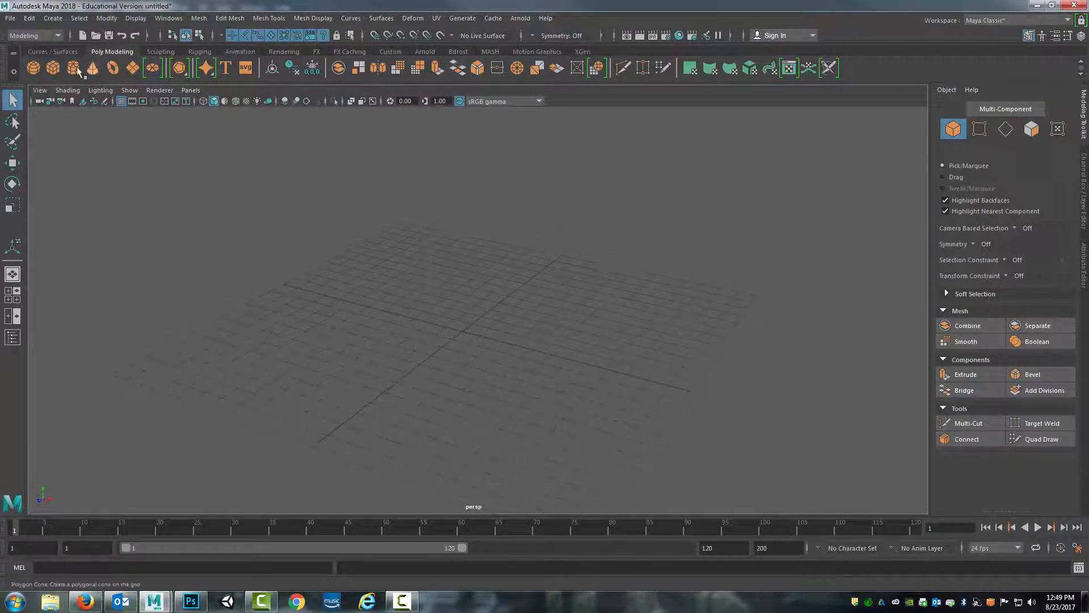
pyautogui.click(54, 67)
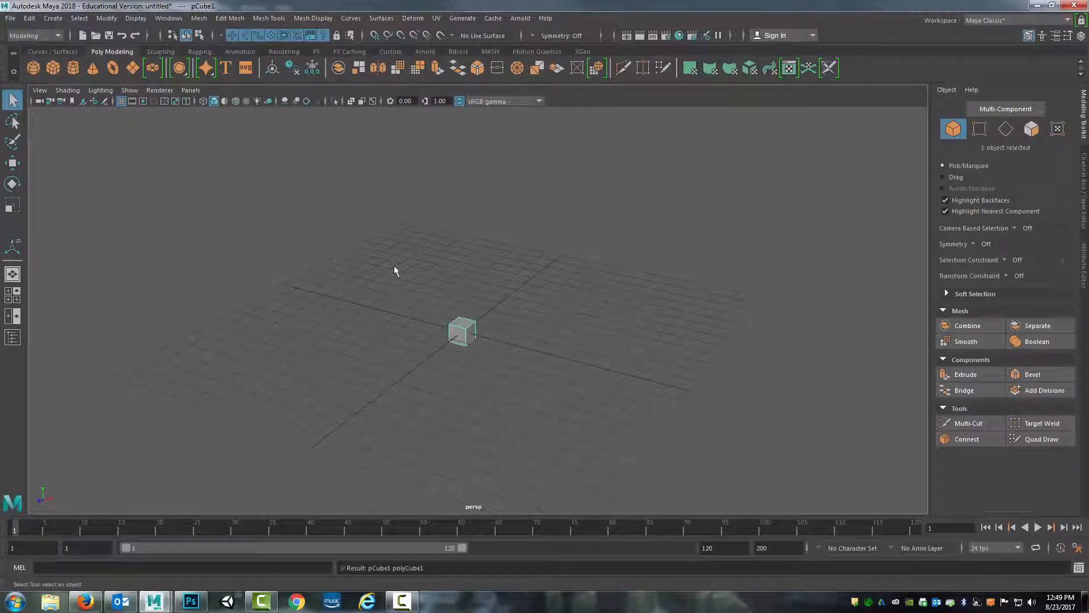
pyautogui.keyDown('alt'); pyautogui.moveTo(394, 264); pyautogui.dragTo(564, 315); pyautogui.keyUp('alt')
pyautogui.press('r')
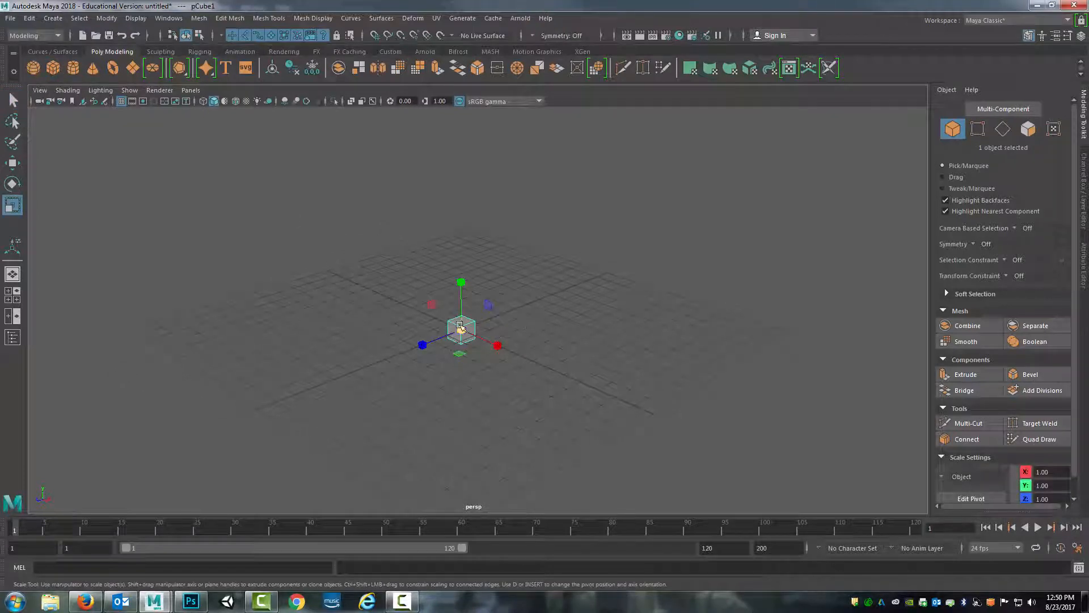
pyautogui.moveTo(528, 326); pyautogui.dragTo(577, 329, button='middle')
pyautogui.keyDown('alt'); pyautogui.moveTo(627, 273); pyautogui.dragTo(652, 299); pyautogui.keyUp('alt')
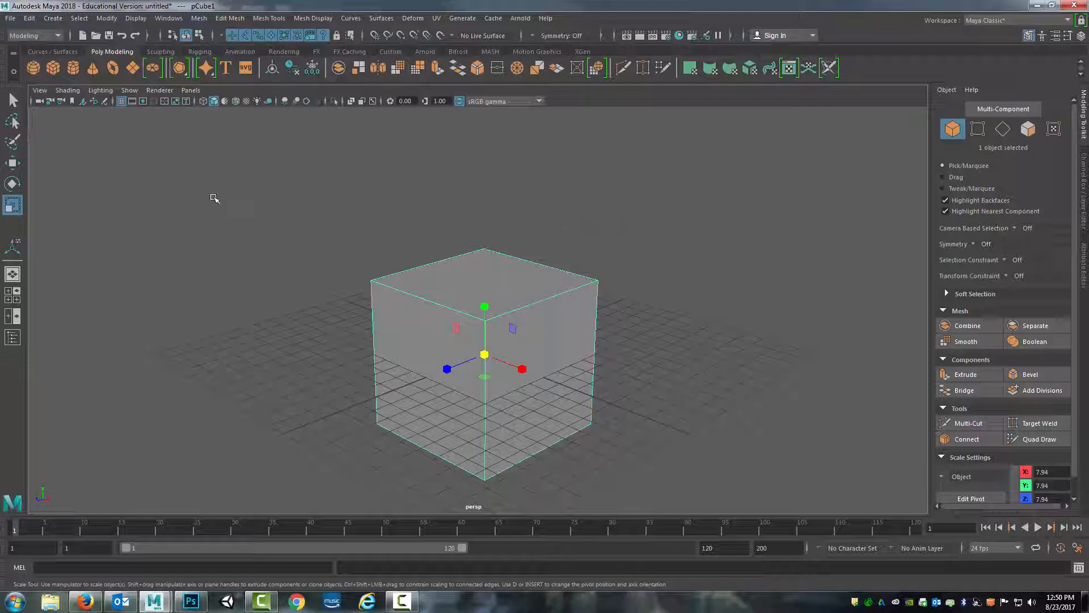
# Step: Switch the menu set to FX and return it to Modeling
pyautogui.click(59, 36)
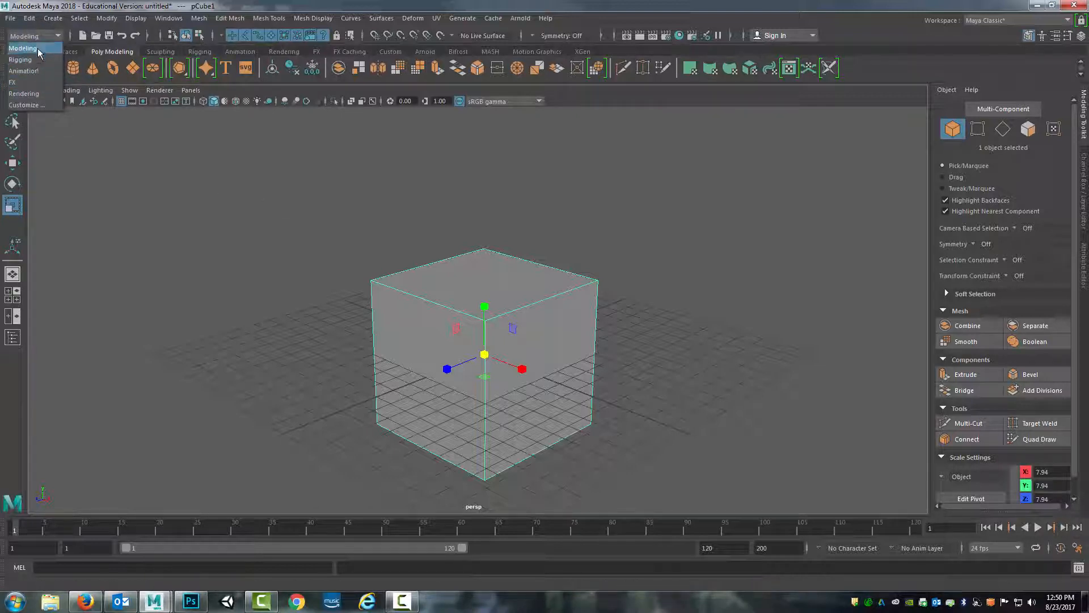
pyautogui.click(38, 48)
pyautogui.click(56, 36)
pyautogui.click(32, 83)
pyautogui.click(56, 36)
pyautogui.click(35, 49)
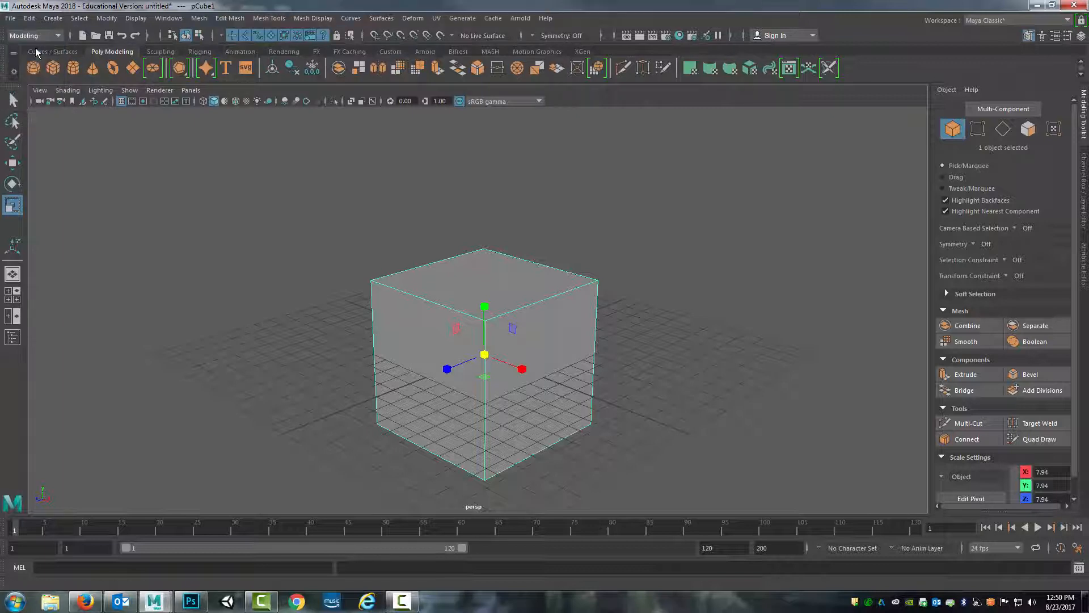
# Step: Extrude all six faces of the cube and move them to about -15.76 along X
pyautogui.click(230, 19)
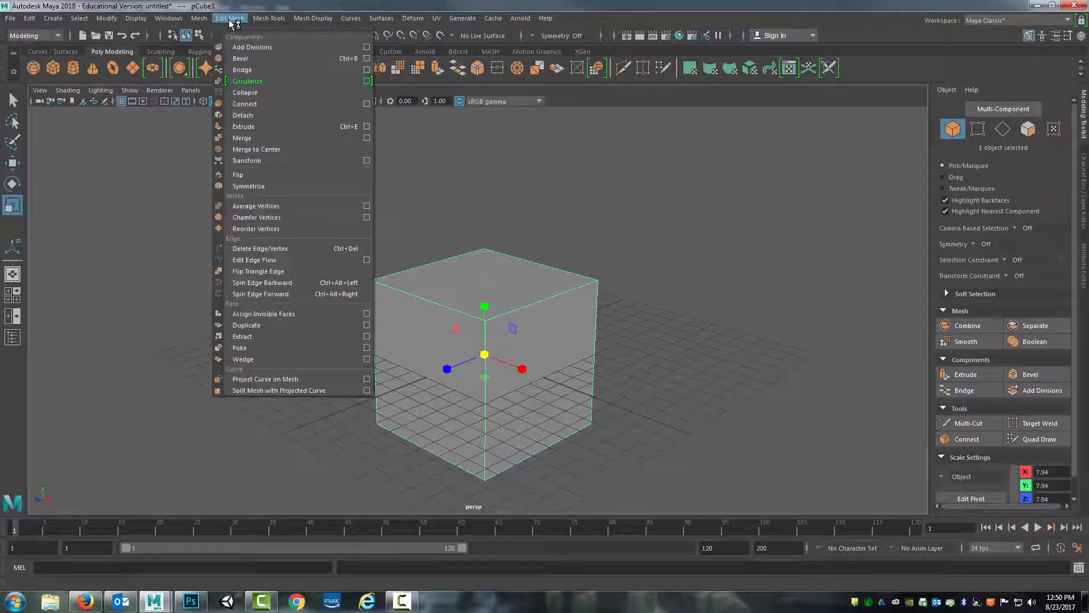
pyautogui.click(258, 127)
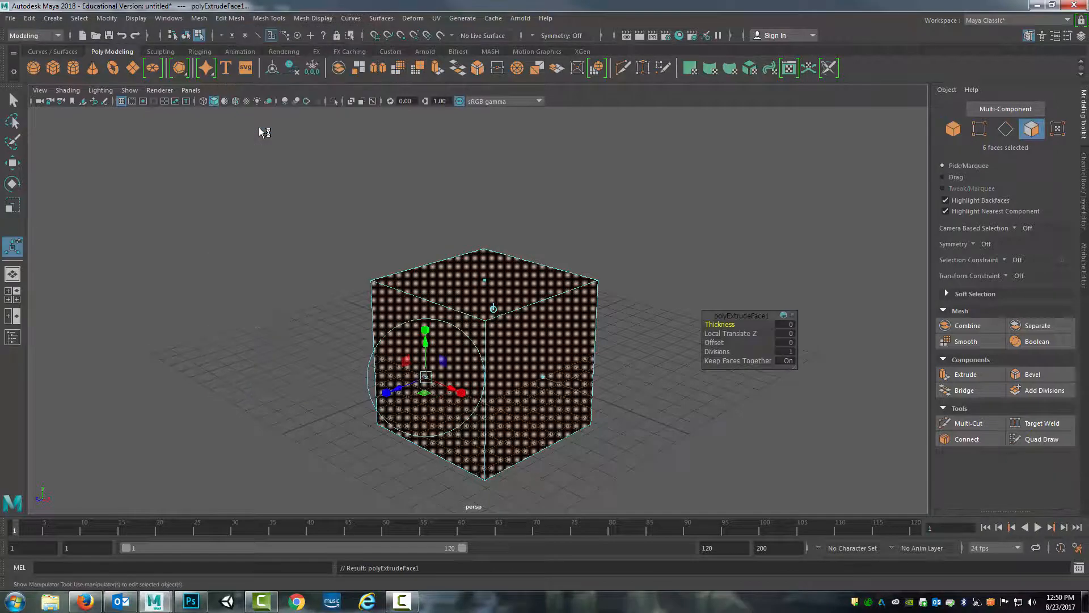
pyautogui.keyDown('alt'); pyautogui.moveTo(444, 284); pyautogui.dragTo(487, 292); pyautogui.keyUp('alt')
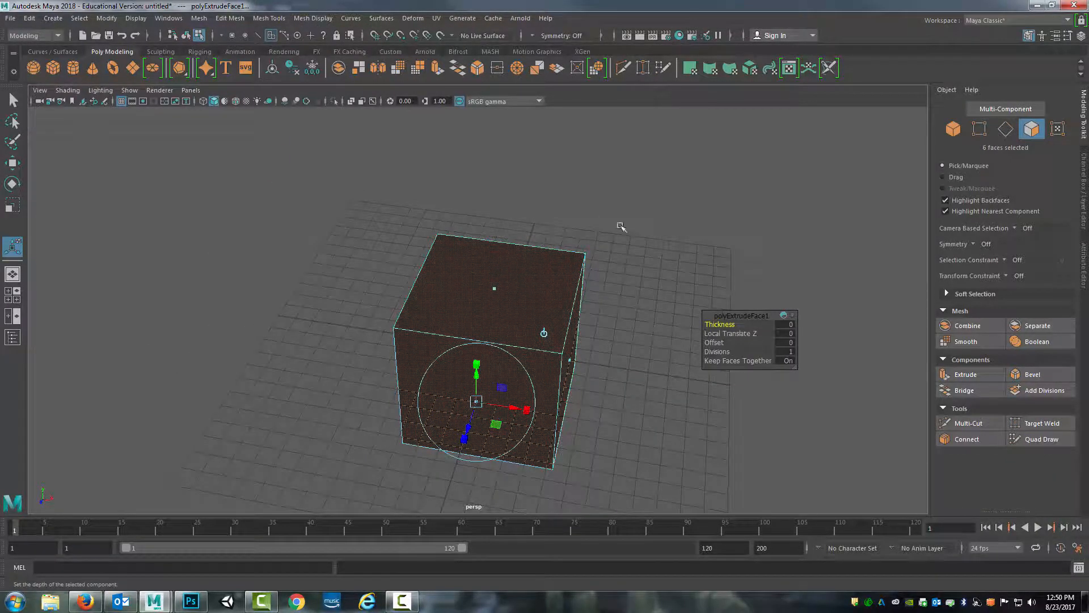
pyautogui.press('w')
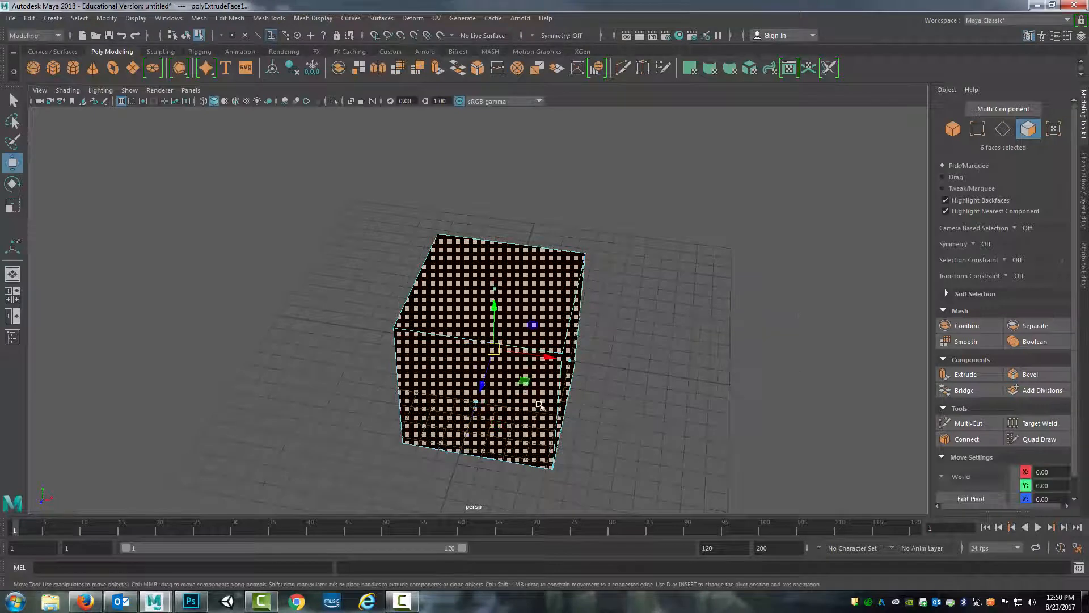
pyautogui.scroll(3, 649, 357)
pyautogui.scroll(-6, 649, 357)
pyautogui.moveTo(546, 338); pyautogui.dragTo(409, 317)
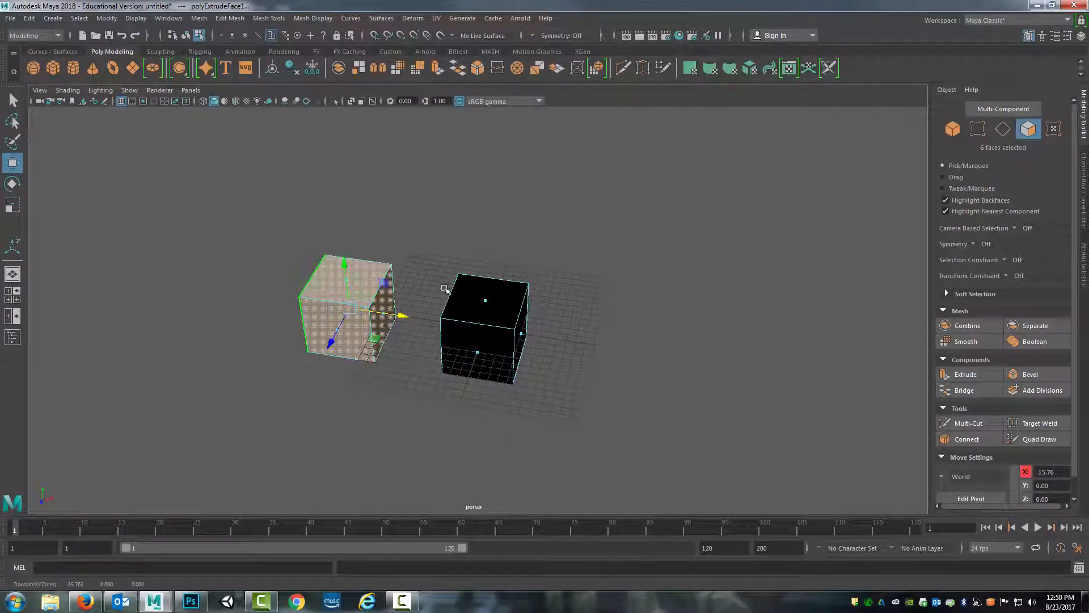
# Step: Undo the move and the extrusion of the whole cube
pyautogui.hotkey('ctrl', 'z')
pyautogui.hotkey('ctrl', 'z')
pyautogui.hotkey('ctrl', 'z')
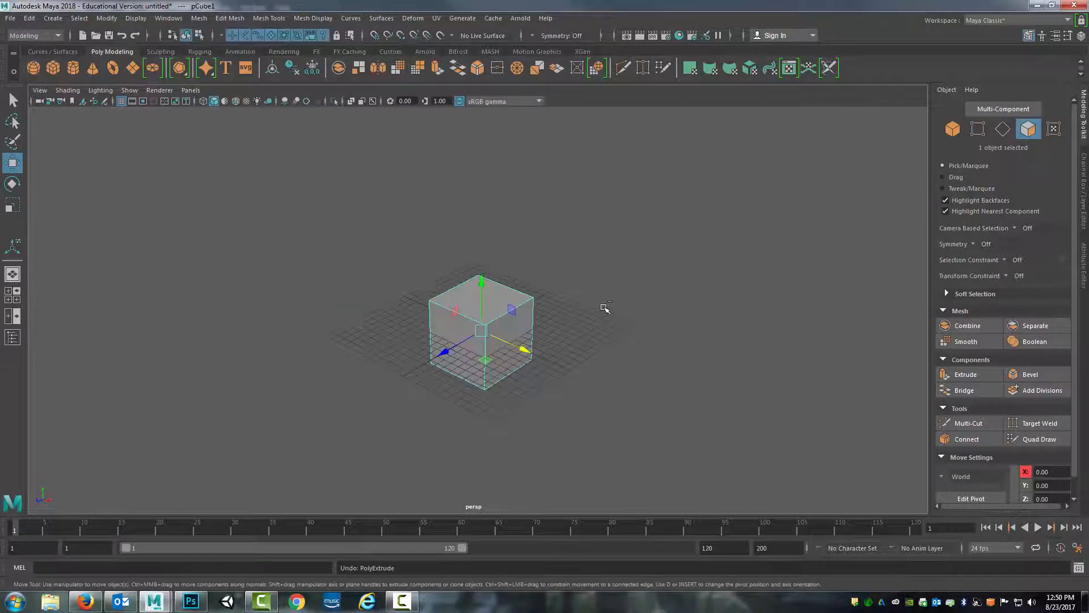
# Step: Select the cube's top face and extrude it upward with a Local Translate Z of about 3.888
pyautogui.scroll(3, 615, 305)
pyautogui.keyDown('alt'); pyautogui.moveTo(612, 305); pyautogui.dragTo(548, 329); pyautogui.keyUp('alt')
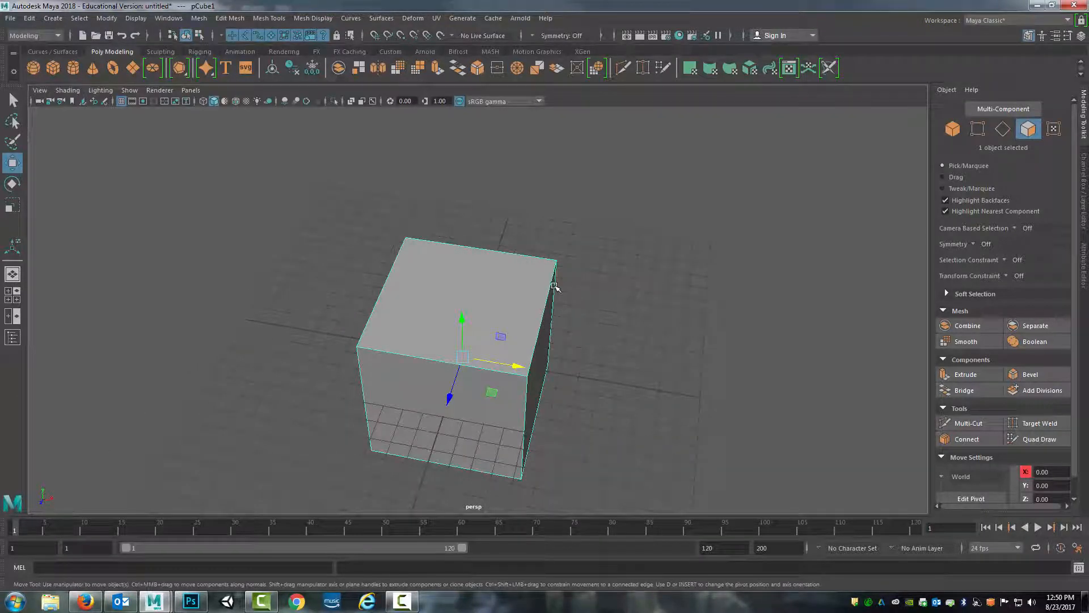
pyautogui.keyDown('alt'); pyautogui.moveTo(574, 296); pyautogui.dragTo(523, 285); pyautogui.keyUp('alt')
pyautogui.moveTo(523, 286); pyautogui.dragTo(529, 299, button='right')
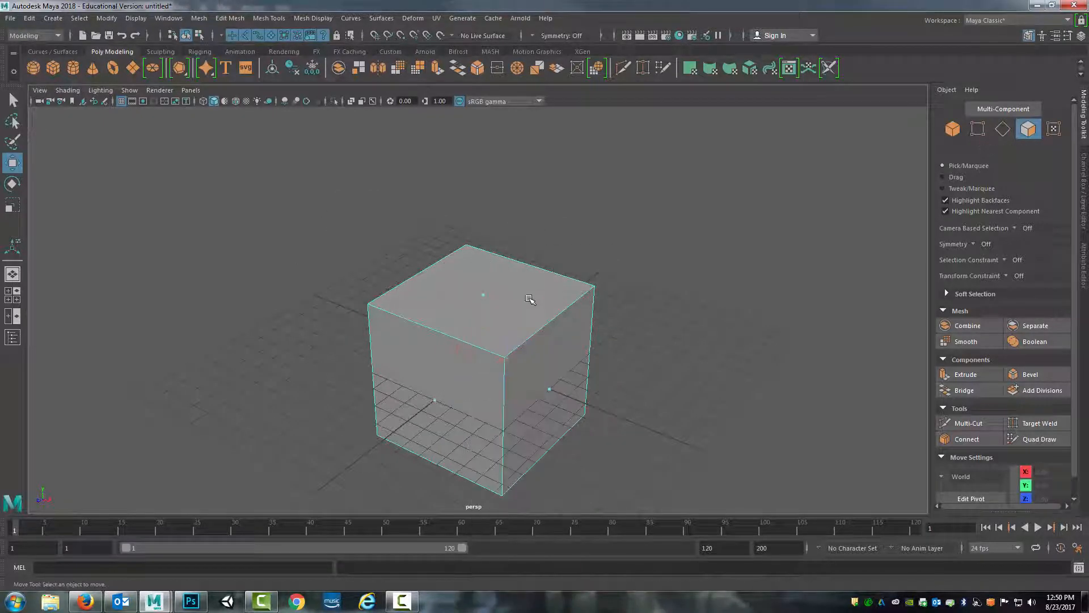
pyautogui.click(481, 295)
pyautogui.click(481, 295)
pyautogui.keyDown('alt'); pyautogui.moveTo(503, 350); pyautogui.dragTo(536, 335); pyautogui.keyUp('alt')
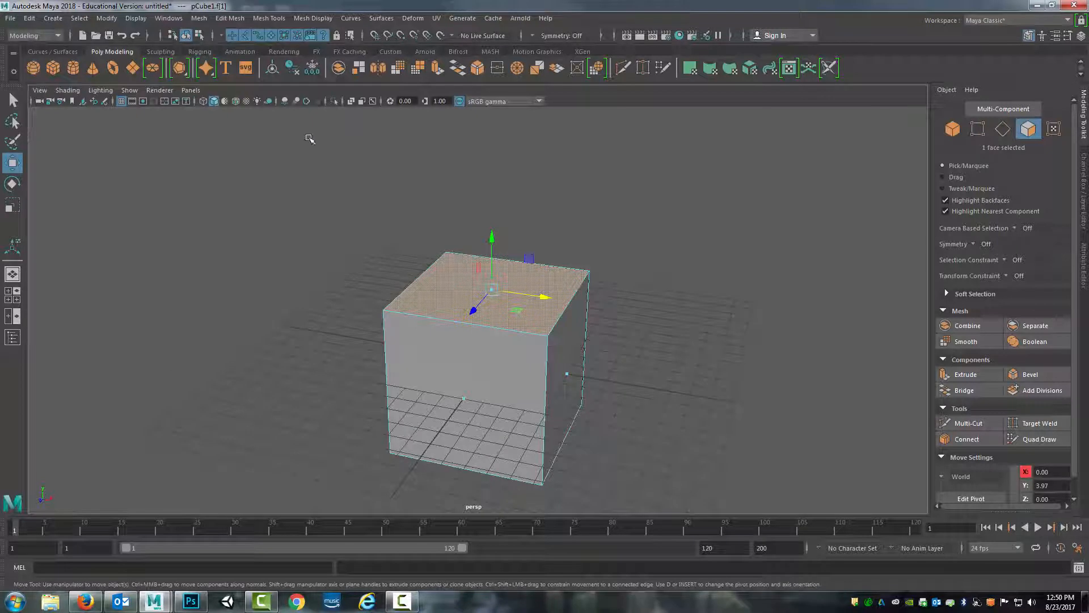
pyautogui.click(242, 20)
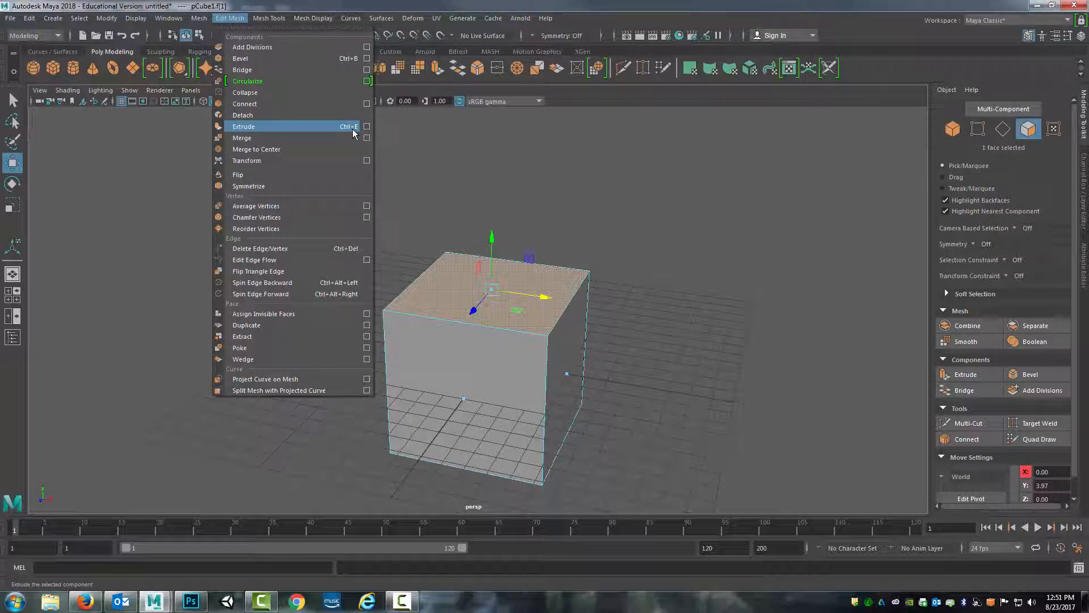
pyautogui.click(263, 130)
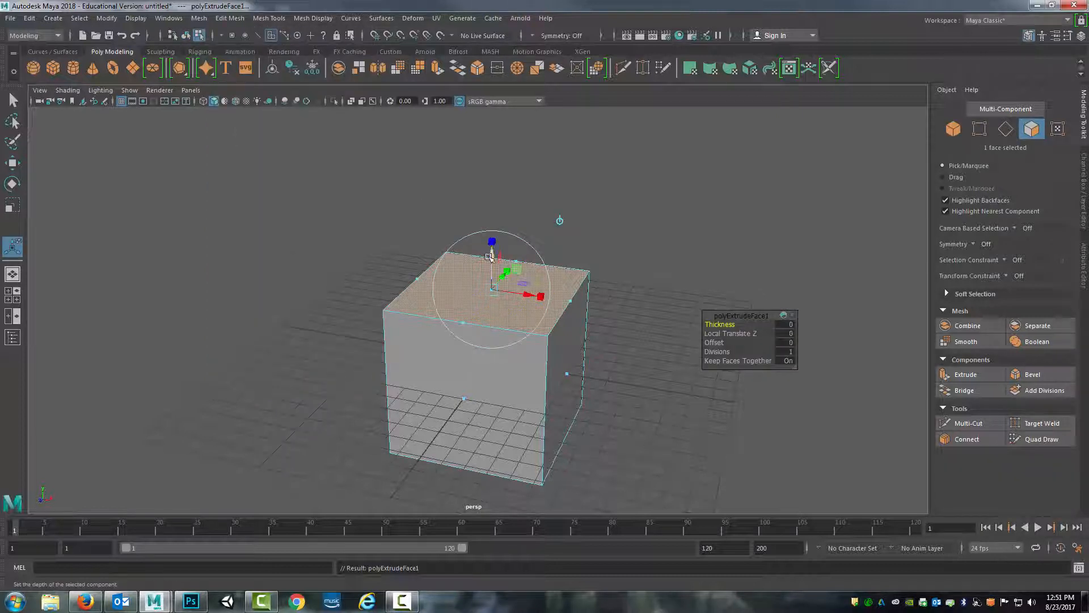
pyautogui.moveTo(490, 256); pyautogui.dragTo(450, 198)
pyautogui.keyDown('alt'); pyautogui.moveTo(600, 206); pyautogui.dragTo(605, 236, button='middle'); pyautogui.keyUp('alt')
pyautogui.keyDown('alt'); pyautogui.moveTo(606, 236); pyautogui.dragTo(552, 216); pyautogui.keyUp('alt')
pyautogui.keyDown('alt'); pyautogui.moveTo(533, 189); pyautogui.dragTo(550, 226, button='middle'); pyautogui.keyUp('alt')
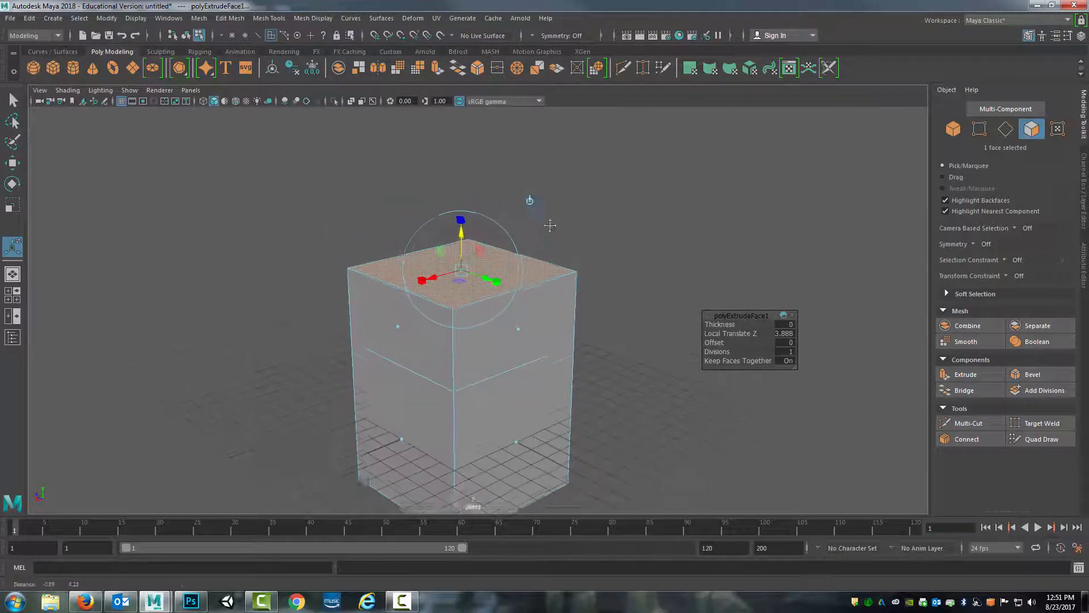
# Step: Try the Move, Rotate and Scale tools on the extruded top face and return to the extrude manipulator
pyautogui.scroll(5, 603, 209)
pyautogui.keyDown('alt'); pyautogui.moveTo(566, 205); pyautogui.dragTo(583, 236); pyautogui.keyUp('alt')
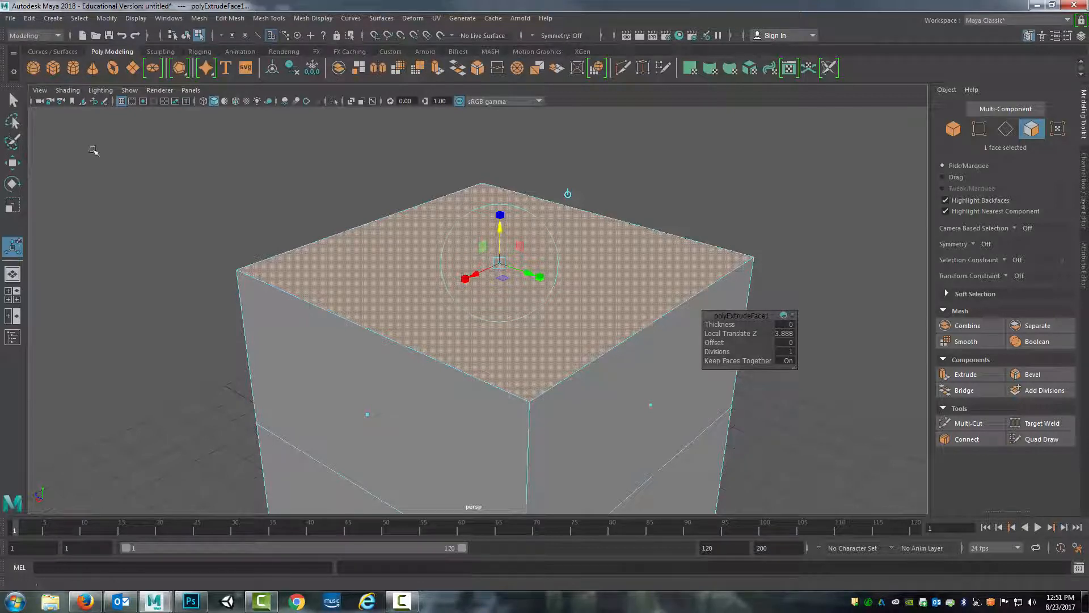
pyautogui.press('w')
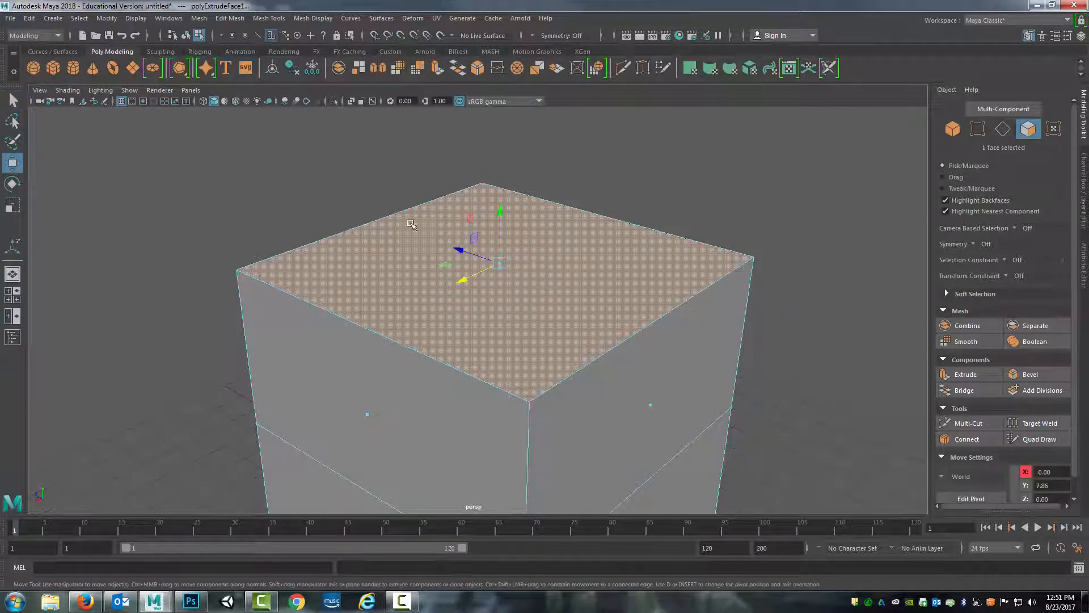
pyautogui.press('e')
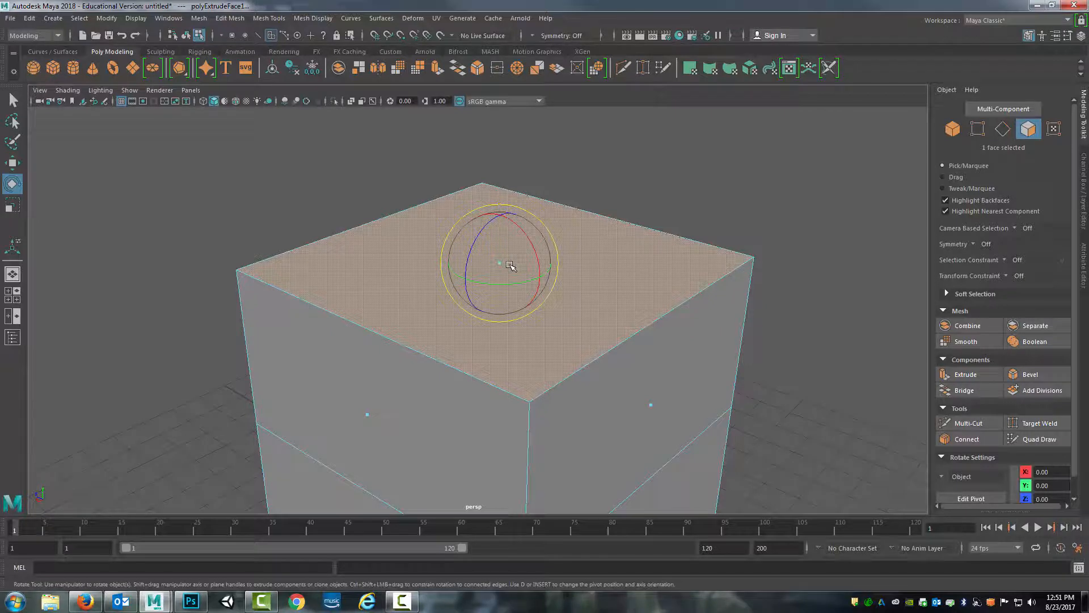
pyautogui.press('r')
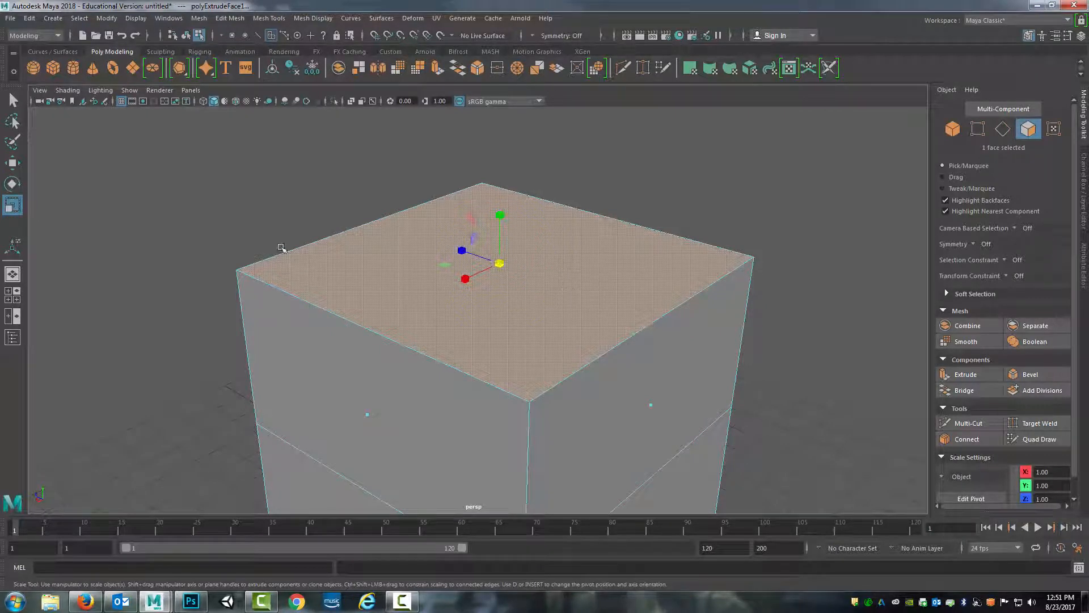
pyautogui.hotkey('ctrl', 'e')
pyautogui.keyDown('alt'); pyautogui.moveTo(650, 234); pyautogui.dragTo(593, 271); pyautogui.keyUp('alt')
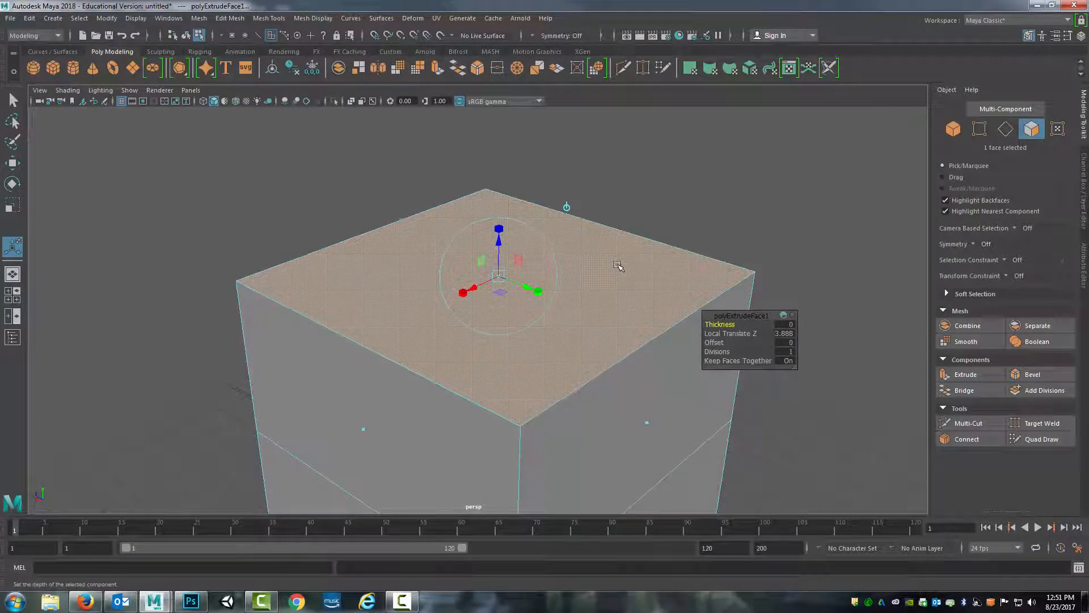
pyautogui.scroll(2, 620, 263)
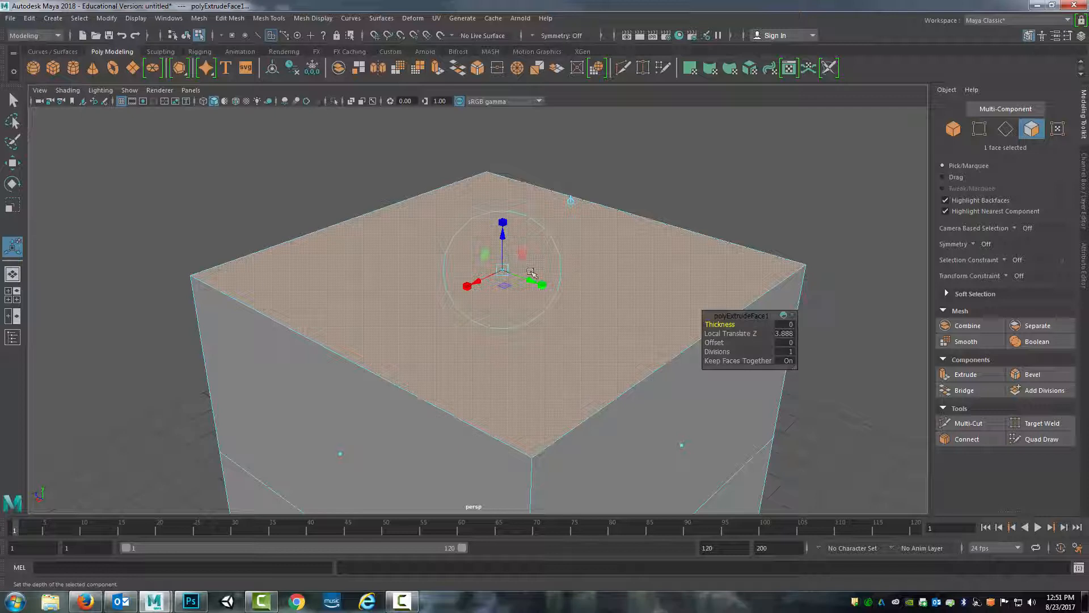
# Step: Try shifting the extruded top face with the extrude manipulator, undoing each move
pyautogui.keyDown('alt'); pyautogui.moveTo(529, 281); pyautogui.dragTo(590, 289); pyautogui.keyUp('alt')
pyautogui.hotkey('ctrl', 'z')
pyautogui.keyDown('alt'); pyautogui.moveTo(598, 294); pyautogui.dragTo(573, 292, button='right'); pyautogui.keyUp('alt')
pyautogui.keyDown('alt'); pyautogui.moveTo(573, 292); pyautogui.dragTo(485, 279); pyautogui.keyUp('alt')
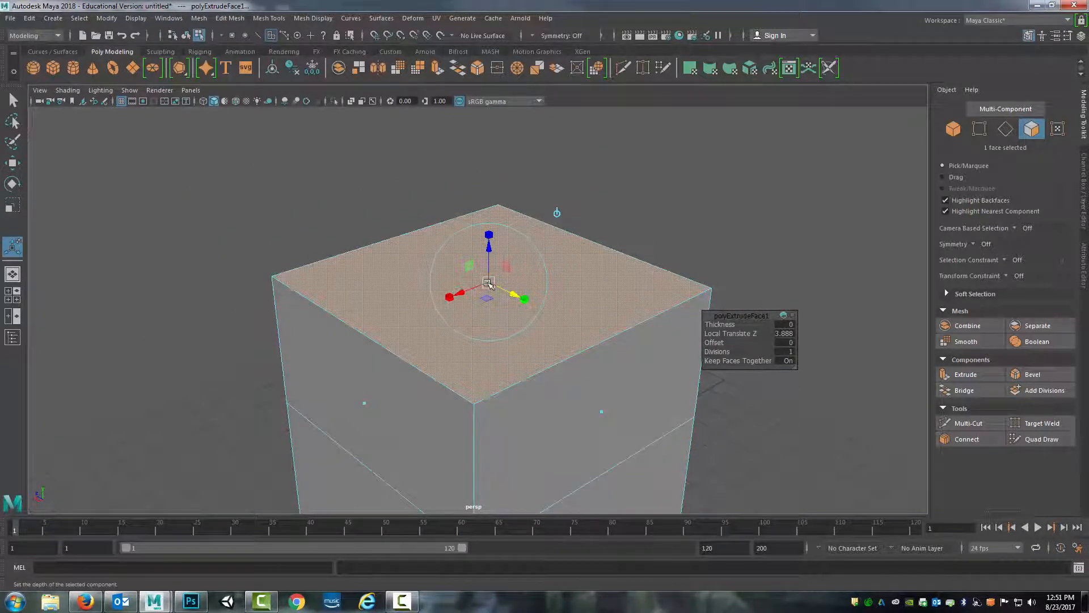
pyautogui.moveTo(489, 284); pyautogui.dragTo(587, 306)
pyautogui.hotkey('ctrl', 'z')
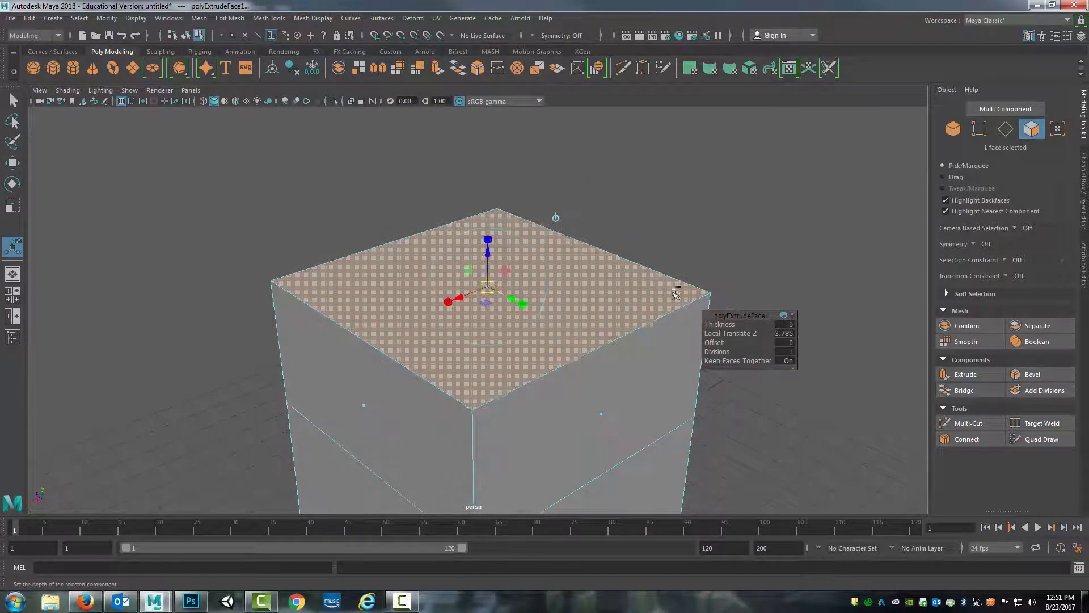
# Step: Try scaling the top face uniformly and along single axes with the extrude manipulator, and undo the scaling
pyautogui.click(491, 231)
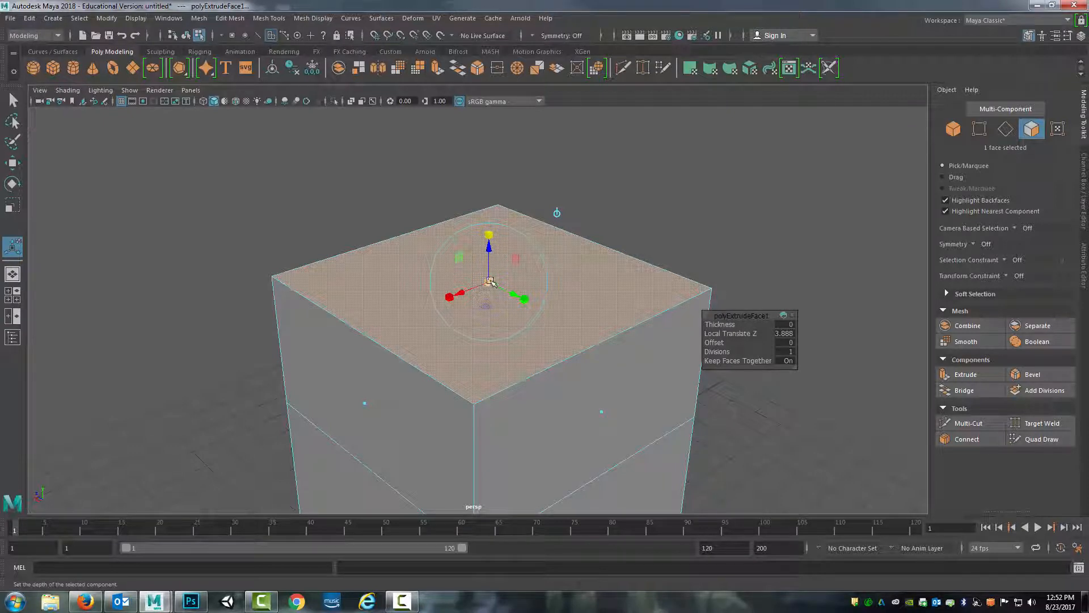
pyautogui.moveTo(491, 282); pyautogui.dragTo(524, 299)
pyautogui.moveTo(449, 298)
pyautogui.mouseDown()
pyautogui.moveTo(433, 306)
pyautogui.moveTo(458, 296)
pyautogui.mouseUp()
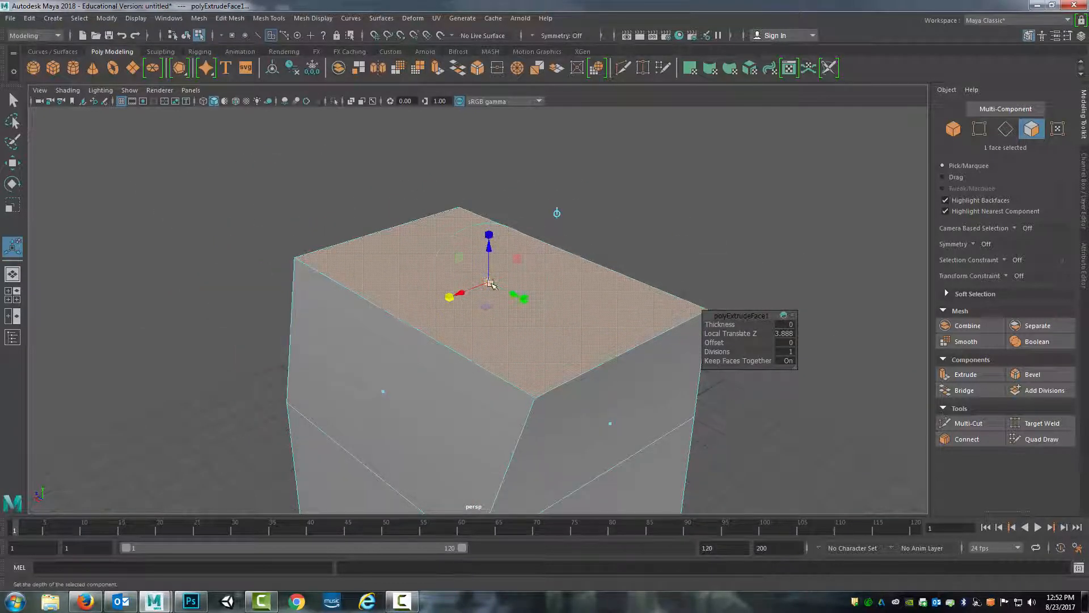
pyautogui.hotkey('ctrl', 'z')
pyautogui.hotkey('ctrl', 'z')
pyautogui.hotkey('ctrl', 'z')
pyautogui.hotkey('ctrl', 'z')
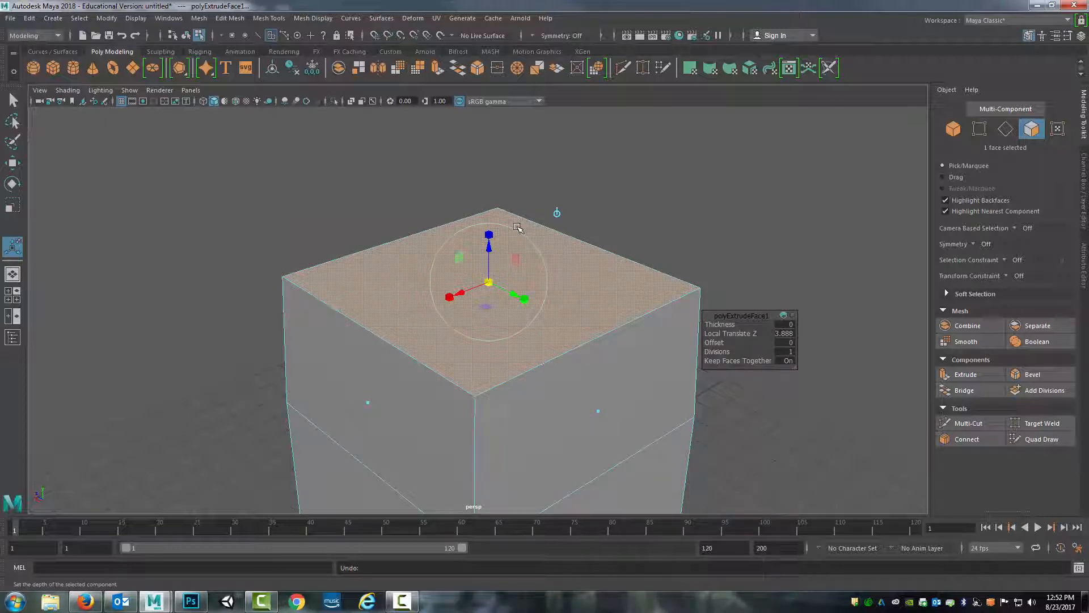
# Step: Try rotating the extruded top face, and undo the rotation and the extrusion height
pyautogui.press('e')
pyautogui.moveTo(521, 289)
pyautogui.mouseDown()
pyautogui.moveTo(505, 272)
pyautogui.moveTo(519, 288)
pyautogui.mouseUp()
pyautogui.moveTo(470, 256); pyautogui.dragTo(484, 242)
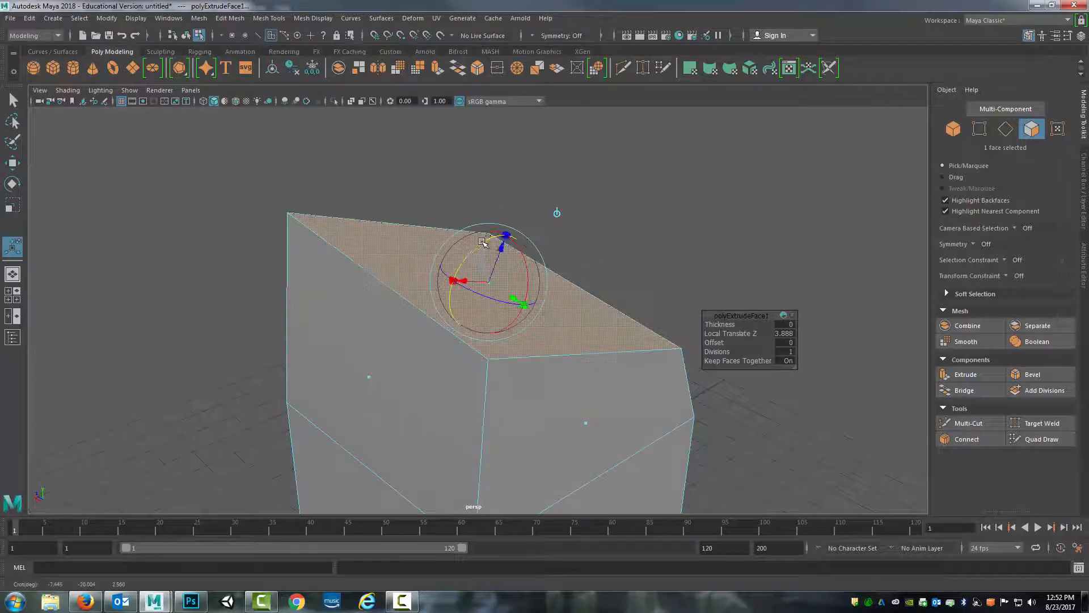
pyautogui.hotkey('ctrl', 'z')
pyautogui.hotkey('ctrl', 'z')
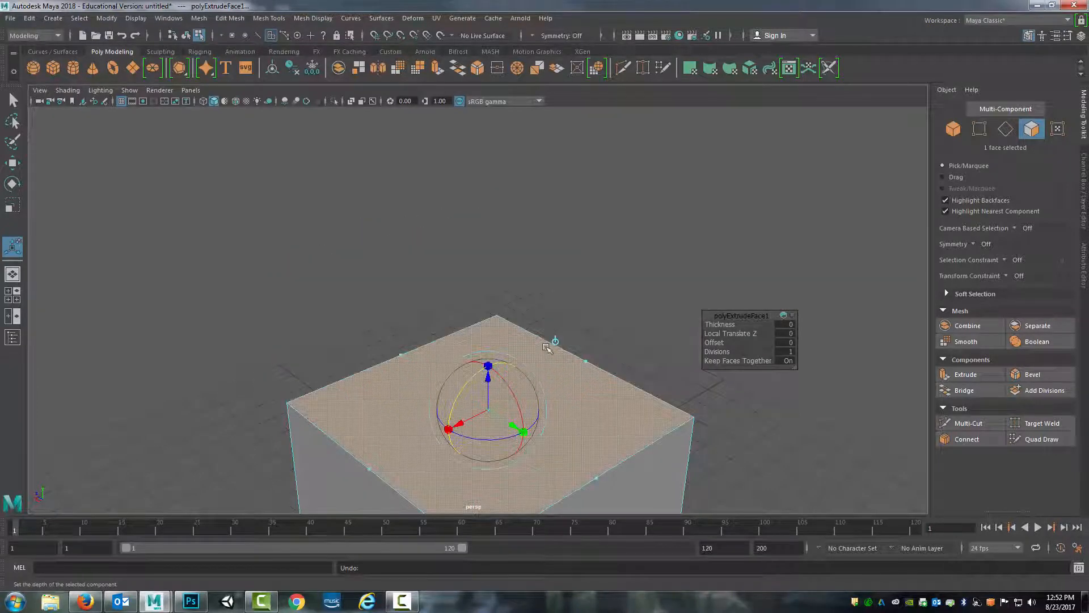
# Step: Raise the extruded top face to a Local Translate Z of about 4.228 and scale it down uniformly to taper the block
pyautogui.press('w')
pyautogui.moveTo(488, 363); pyautogui.dragTo(491, 226)
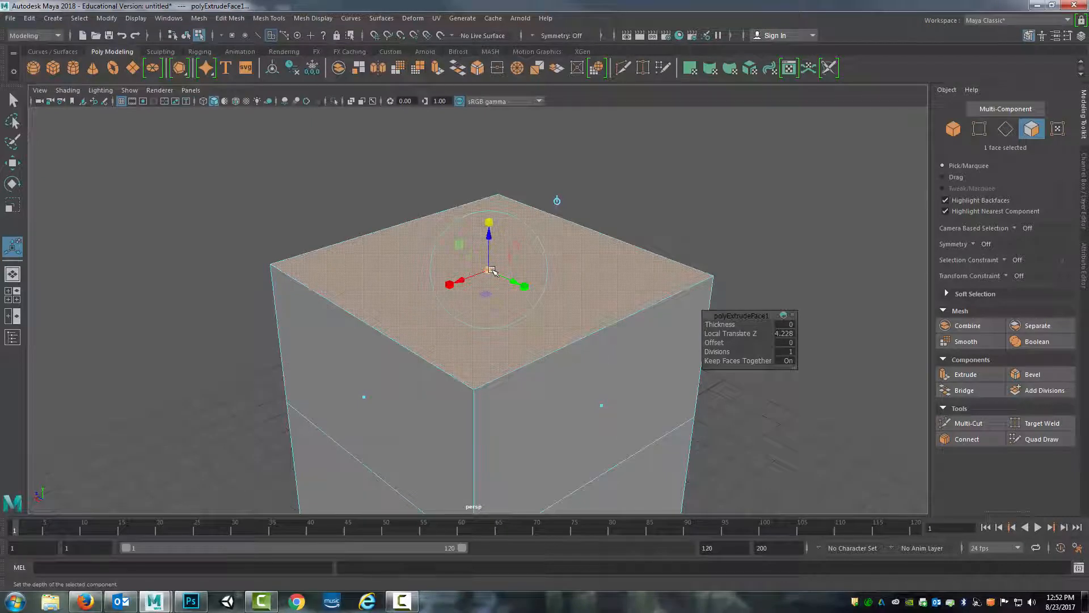
pyautogui.moveTo(491, 270)
pyautogui.mouseDown()
pyautogui.moveTo(468, 267)
pyautogui.moveTo(480, 265)
pyautogui.mouseUp()
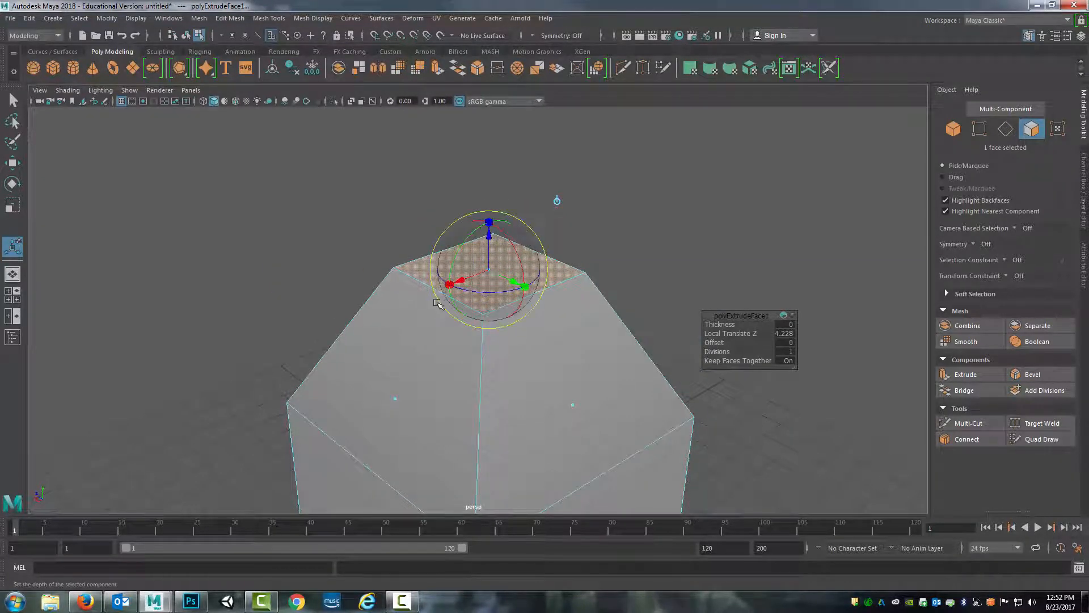
# Step: Try a further adjustment of the narrowed top face with the extrude manipulator and undo it
pyautogui.keyDown('alt'); pyautogui.moveTo(527, 225); pyautogui.dragTo(510, 260); pyautogui.keyUp('alt')
pyautogui.scroll(2, 584, 270)
pyautogui.keyDown('alt'); pyautogui.moveTo(649, 284); pyautogui.dragTo(531, 236); pyautogui.keyUp('alt')
pyautogui.moveTo(463, 231); pyautogui.dragTo(534, 268)
pyautogui.hotkey('ctrl', 'z')
pyautogui.hotkey('ctrl', 'z')
pyautogui.hotkey('ctrl', 'z')
pyautogui.hotkey('ctrl', 'z')
pyautogui.hotkey('ctrl', 'z')
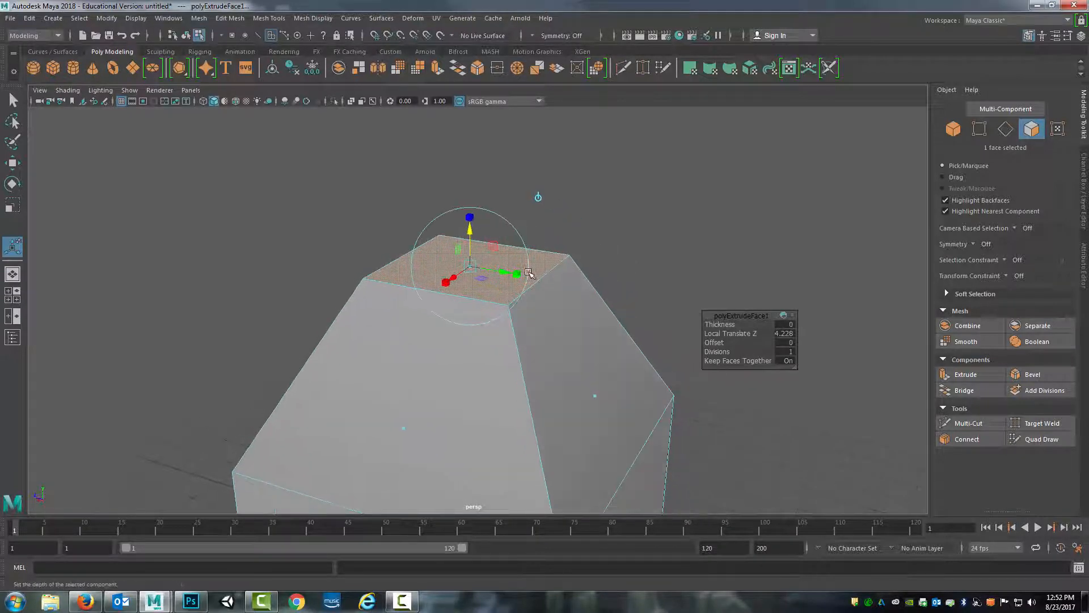
# Step: Move the narrowed top face up to about 8.63 on the Y axis
pyautogui.press('w')
pyautogui.keyDown('alt'); pyautogui.moveTo(432, 261); pyautogui.dragTo(536, 246); pyautogui.keyUp('alt')
pyautogui.moveTo(518, 204); pyautogui.dragTo(465, 227)
pyautogui.press('e')
pyautogui.press('w')
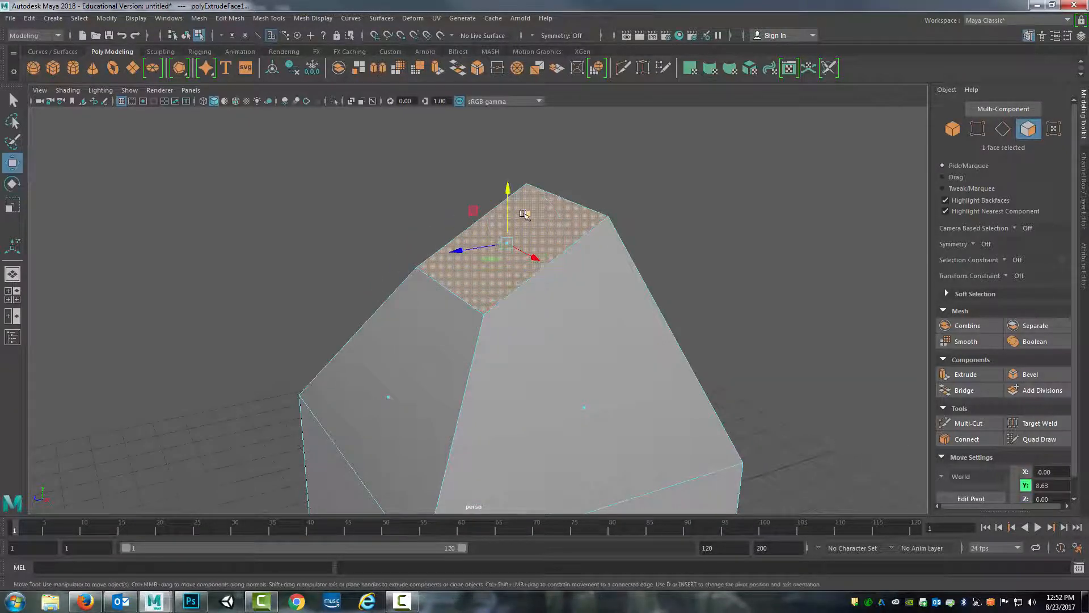
pyautogui.keyDown('alt'); pyautogui.moveTo(572, 218); pyautogui.dragTo(526, 241); pyautogui.keyUp('alt')
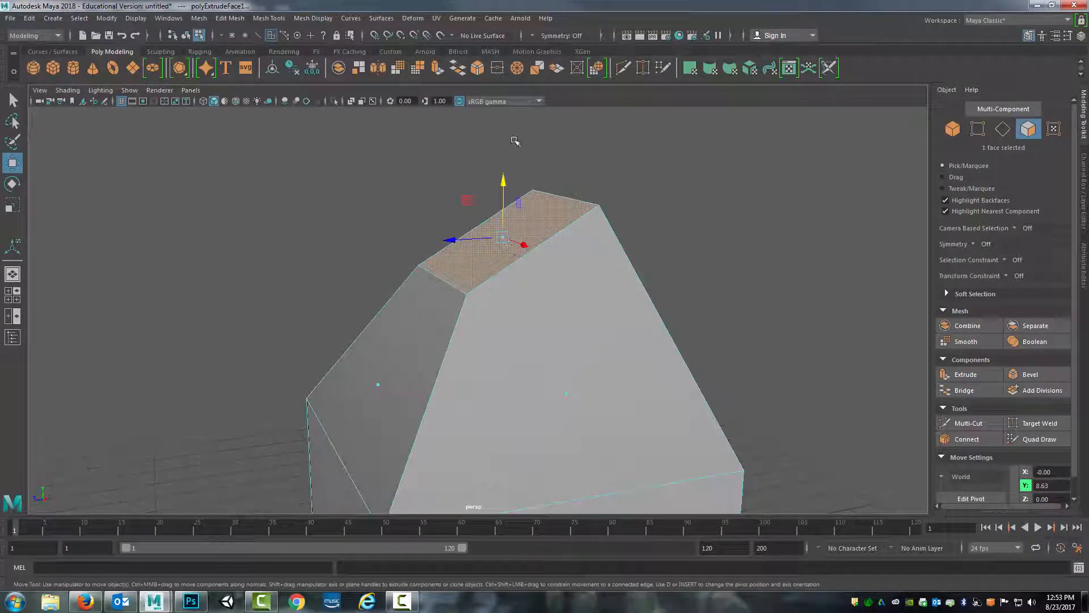
pyautogui.moveTo(559, 204)
pyautogui.keyDown('alt'); pyautogui.mouseDown()
pyautogui.moveTo(540, 190)
pyautogui.moveTo(553, 195)
pyautogui.mouseUp(); pyautogui.keyUp('alt')
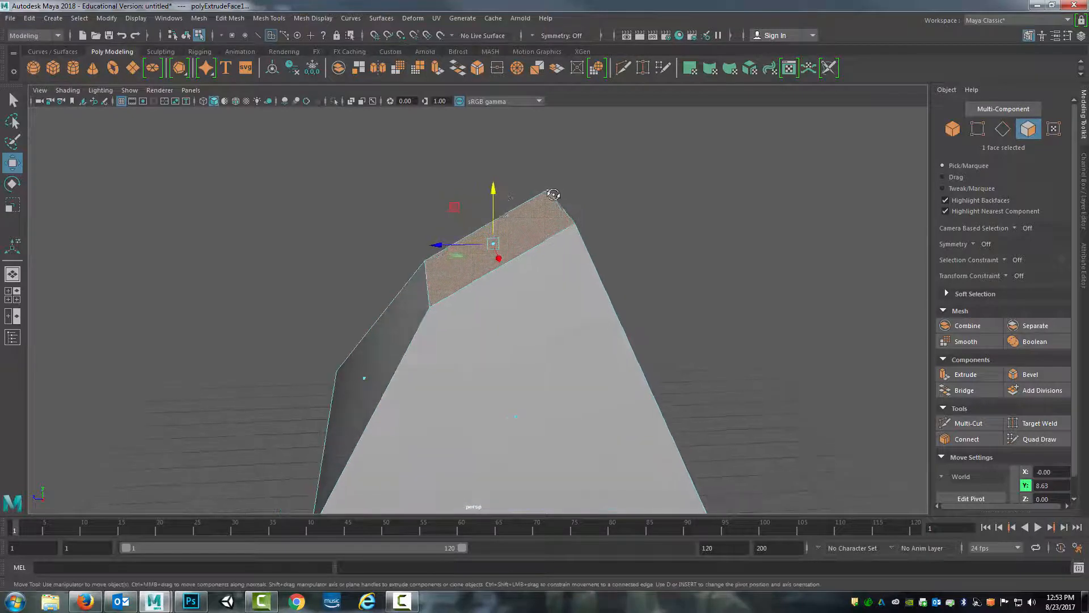
pyautogui.click(1068, 35)
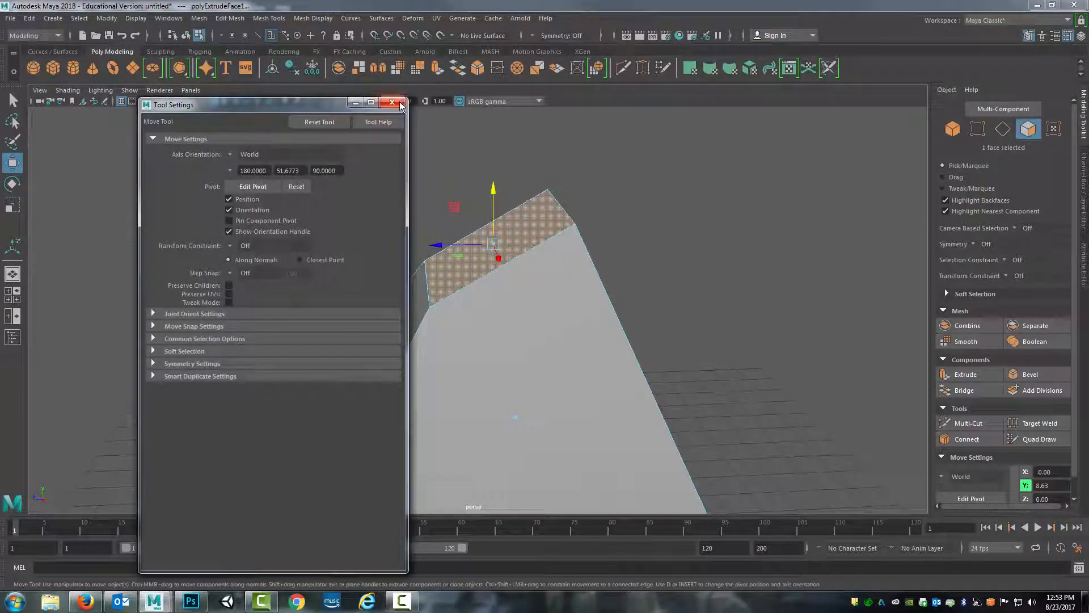
pyautogui.click(392, 102)
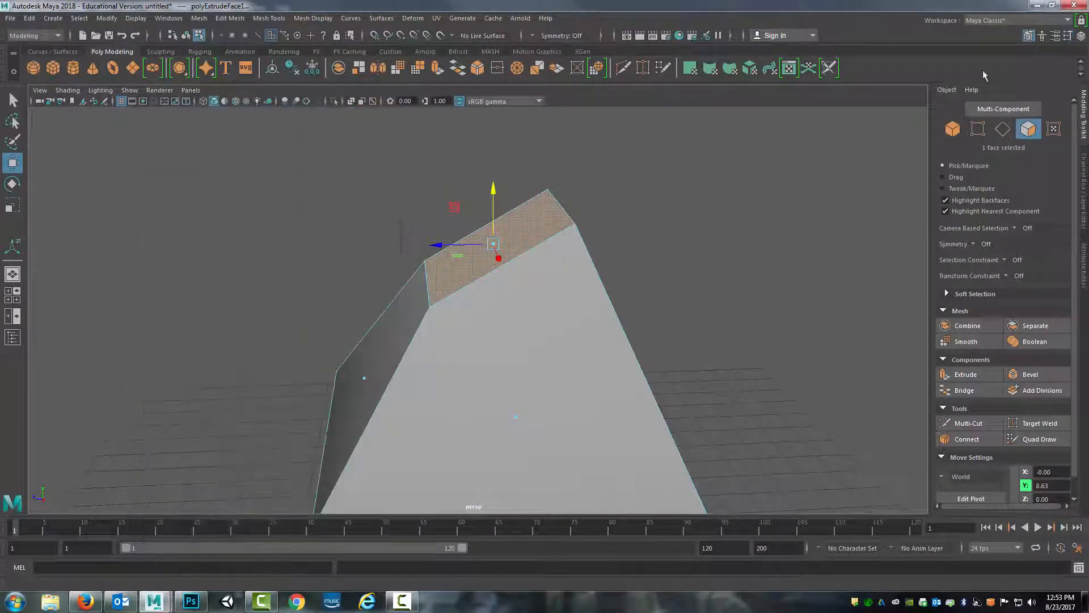
pyautogui.click(1028, 36)
pyautogui.click(1029, 37)
# Step: Move the tilted top face outward to X about 8.03 in Component axis orientation, and return the Move orientation to World
pyautogui.click(941, 480)
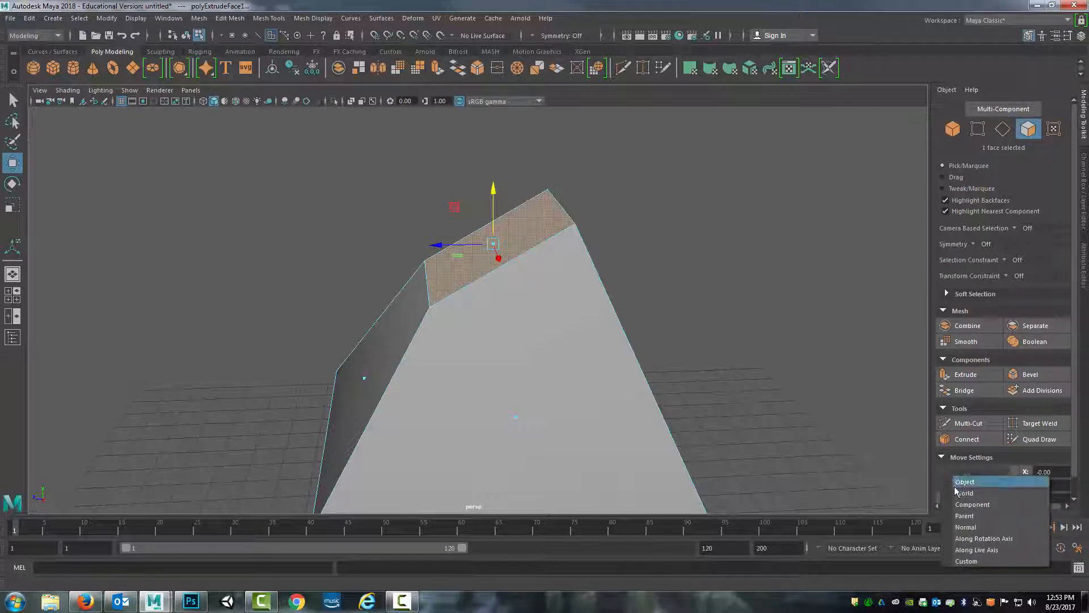
pyautogui.click(965, 505)
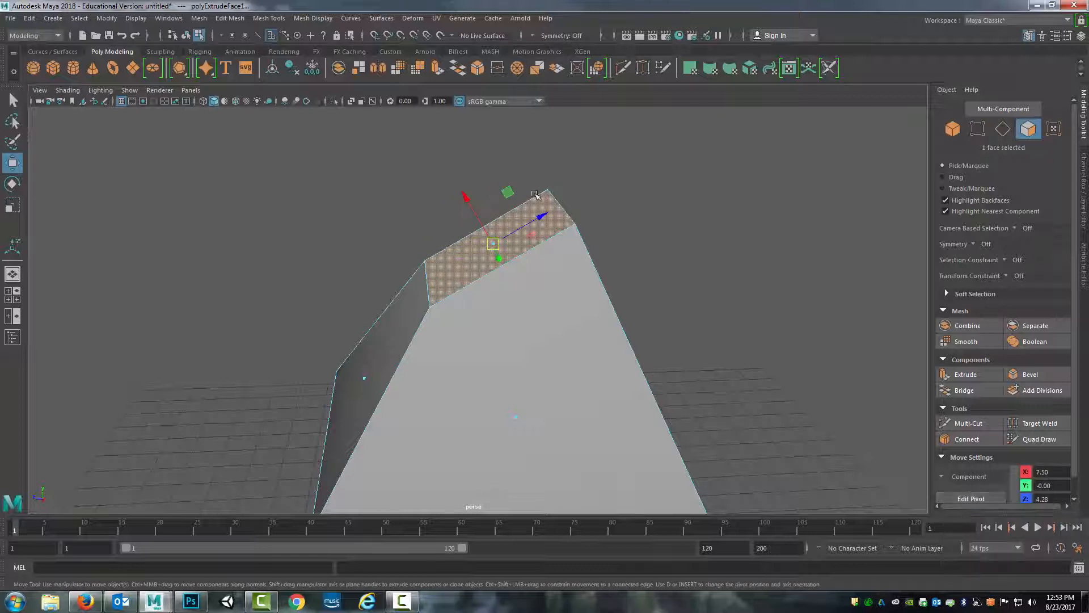
pyautogui.moveTo(471, 198); pyautogui.dragTo(451, 178)
pyautogui.click(947, 478)
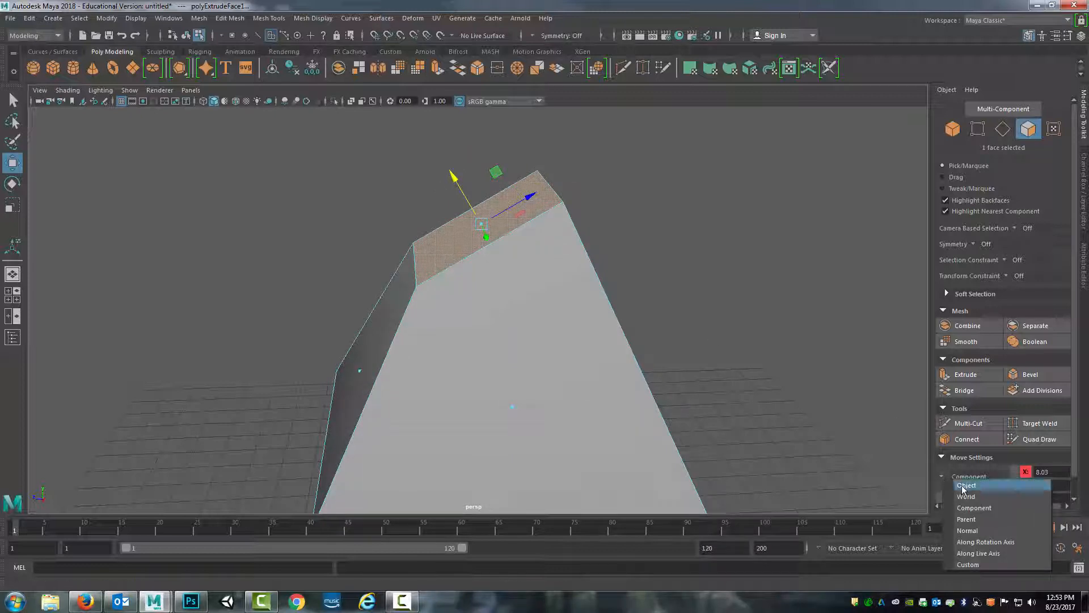
pyautogui.click(966, 497)
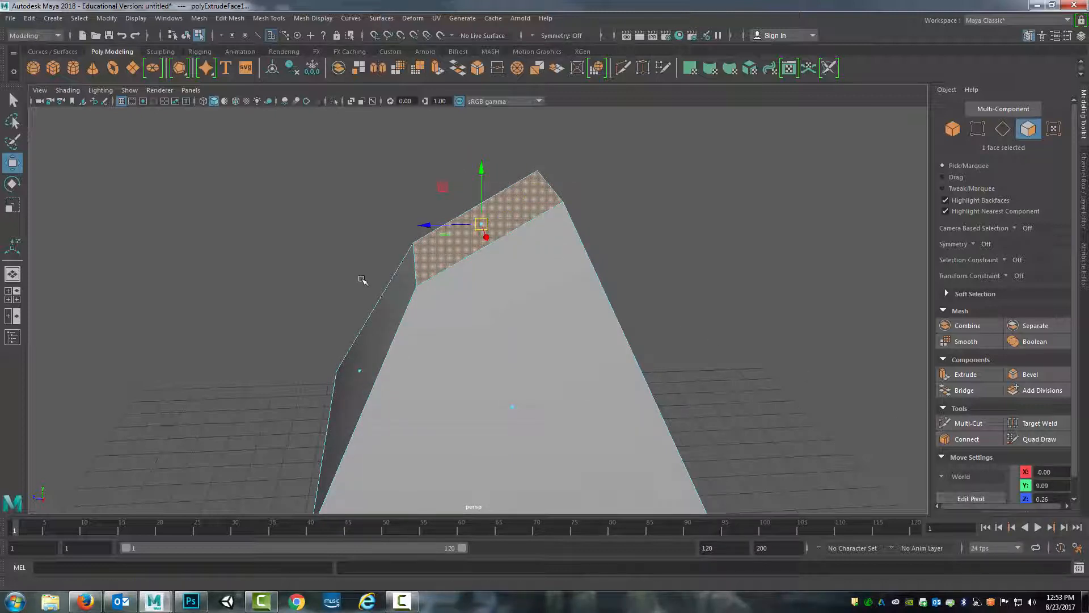
# Step: Display the extrude manipulator on the tilted top face and return to the Move tool
pyautogui.keyDown('alt'); pyautogui.moveTo(570, 263); pyautogui.dragTo(481, 277); pyautogui.keyUp('alt')
pyautogui.press('t')
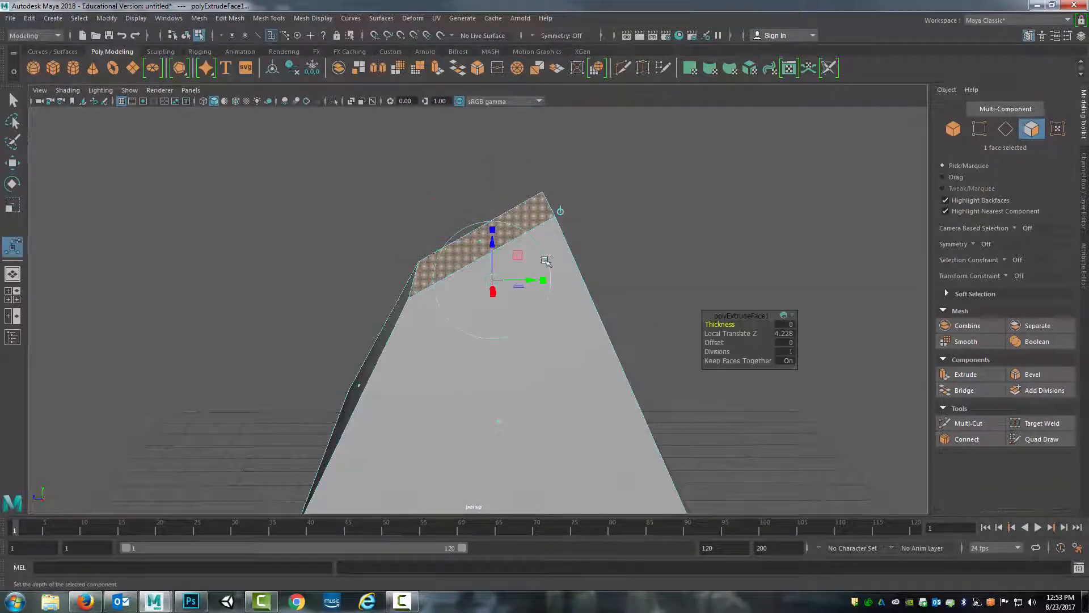
pyautogui.press('w')
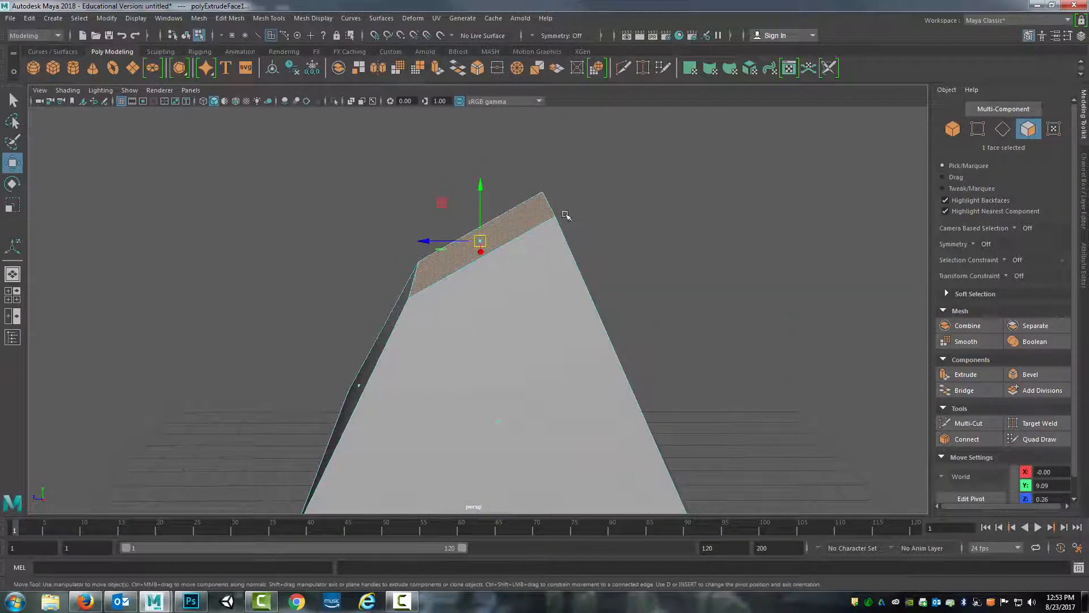
# Step: Undo the last move and the rotation of the tilted top face
pyautogui.keyDown('alt'); pyautogui.moveTo(566, 216); pyautogui.dragTo(596, 241); pyautogui.keyUp('alt')
pyautogui.scroll(5, 595, 243)
pyautogui.scroll(-6, 596, 243)
pyautogui.keyDown('alt'); pyautogui.moveTo(462, 223); pyautogui.dragTo(561, 231); pyautogui.keyUp('alt')
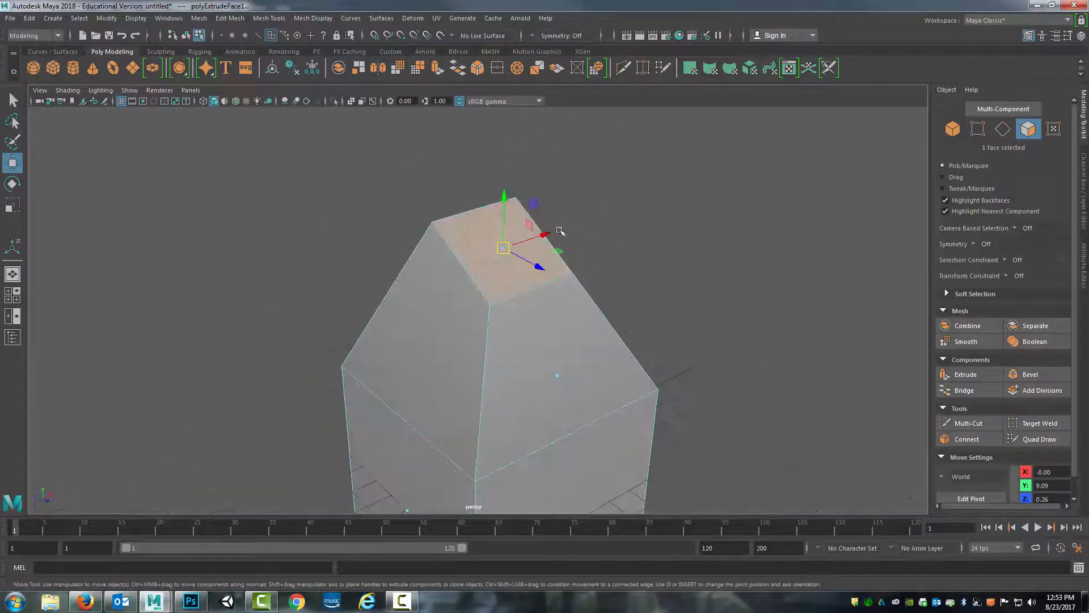
pyautogui.hotkey('ctrl', 'z')
pyautogui.hotkey('ctrl', 'z')
pyautogui.hotkey('ctrl', 'z')
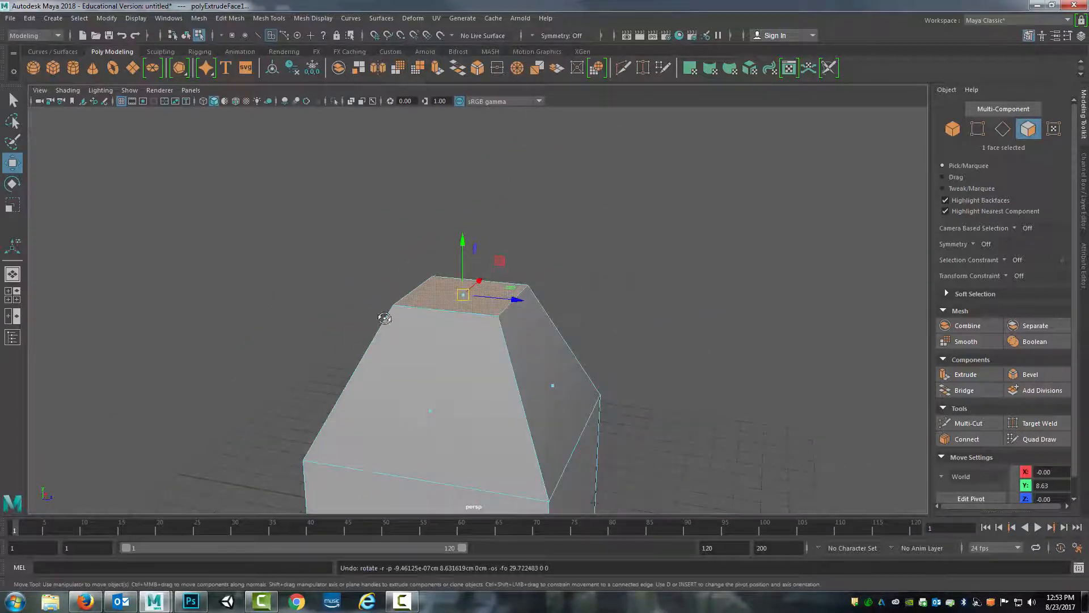
# Step: Look over the narrowed top face from several angles and locate the Extrude command
pyautogui.keyDown('alt'); pyautogui.moveTo(384, 318); pyautogui.dragTo(388, 319); pyautogui.keyUp('alt')
pyautogui.scroll(5, 594, 258)
pyautogui.keyDown('alt'); pyautogui.moveTo(594, 258); pyautogui.dragTo(502, 250); pyautogui.keyUp('alt')
pyautogui.keyDown('alt'); pyautogui.moveTo(502, 250); pyautogui.dragTo(444, 245, button='middle'); pyautogui.keyUp('alt')
pyautogui.scroll(-5, 469, 277)
pyautogui.keyDown('alt'); pyautogui.moveTo(452, 214); pyautogui.dragTo(504, 258); pyautogui.keyUp('alt')
pyautogui.scroll(4, 492, 230)
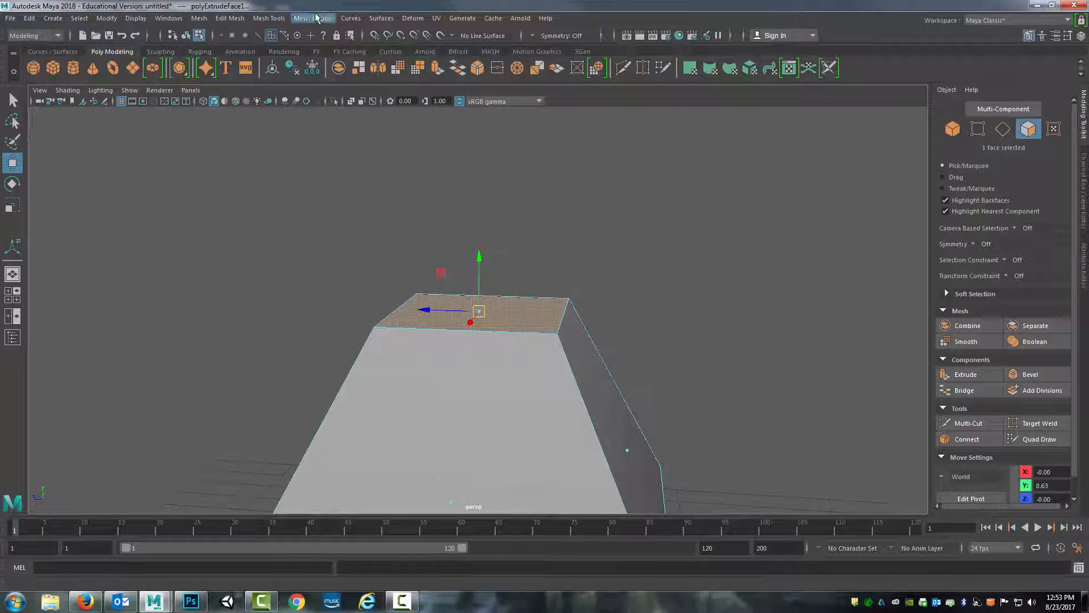
pyautogui.click(53, 52)
pyautogui.click(132, 51)
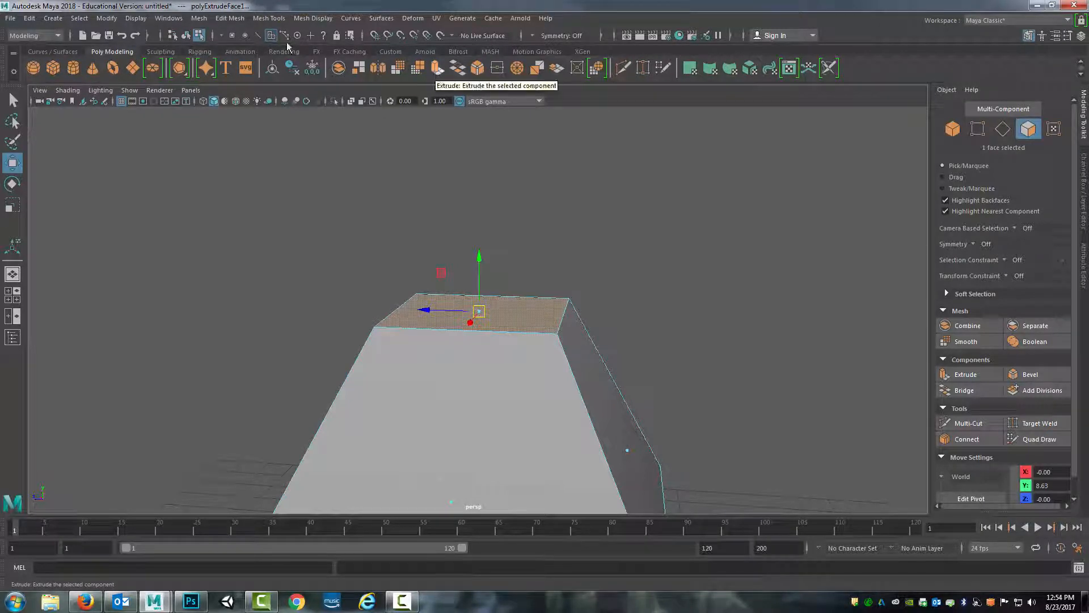
pyautogui.click(229, 19)
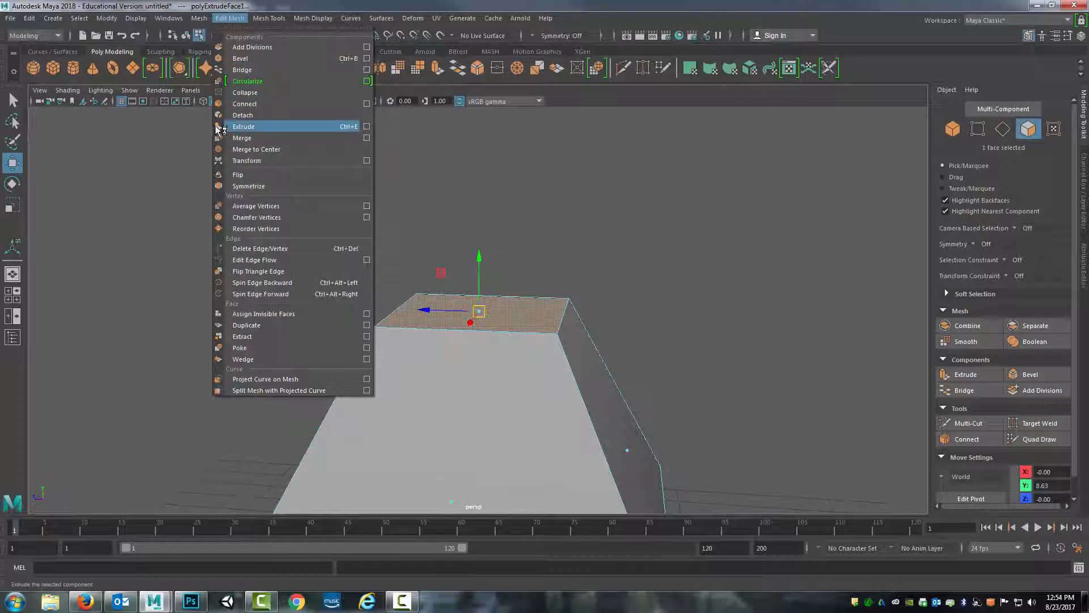
pyautogui.click(233, 16)
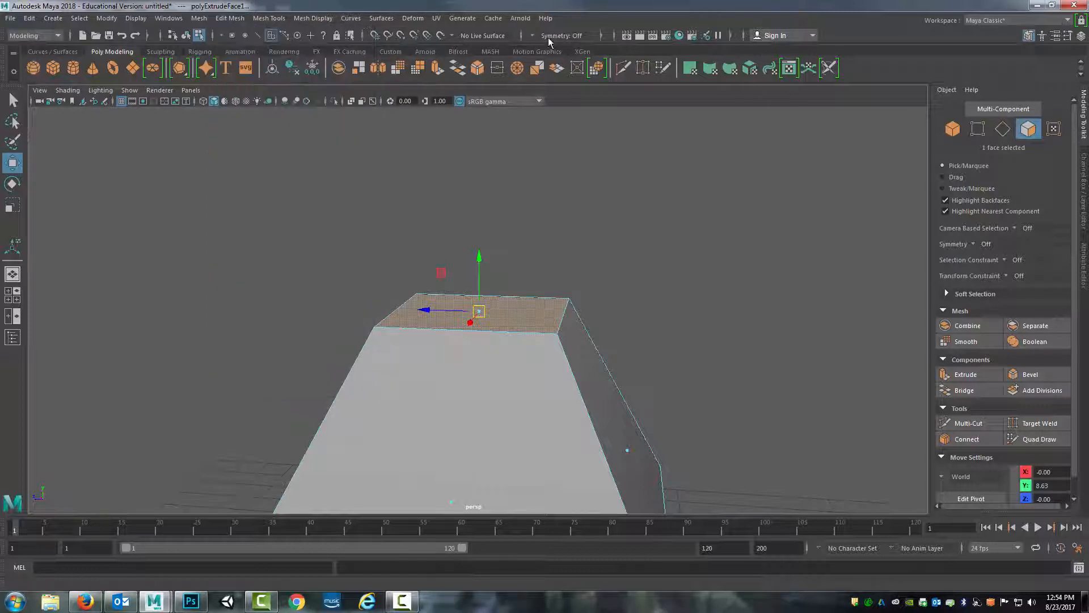
# Step: Extrude the narrowed top face and scale the new face inward to form an inset
pyautogui.click(436, 69)
pyautogui.keyDown('alt'); pyautogui.moveTo(606, 245); pyautogui.dragTo(510, 307, button='right'); pyautogui.keyUp('alt')
pyautogui.press('r')
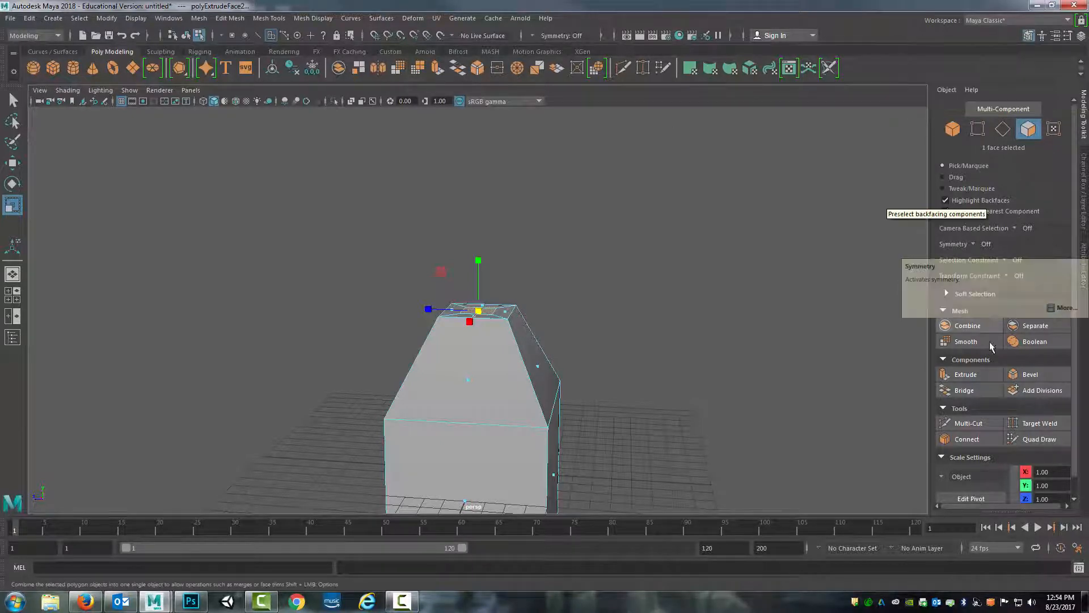
# Step: Extrude the inset top face and raise it to about 12.20 on the Y axis to form a square column
pyautogui.click(965, 375)
pyautogui.press('w')
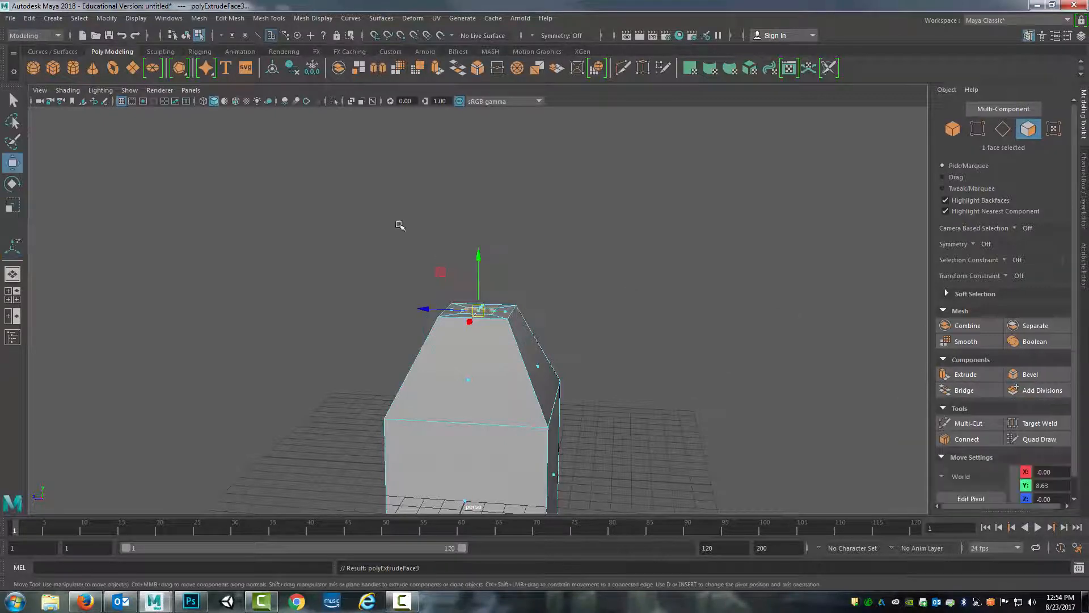
pyautogui.moveTo(480, 258); pyautogui.dragTo(594, 316)
pyautogui.scroll(5, 567, 303)
pyautogui.keyDown('alt'); pyautogui.moveTo(594, 317); pyautogui.dragTo(592, 276, button='middle'); pyautogui.keyUp('alt')
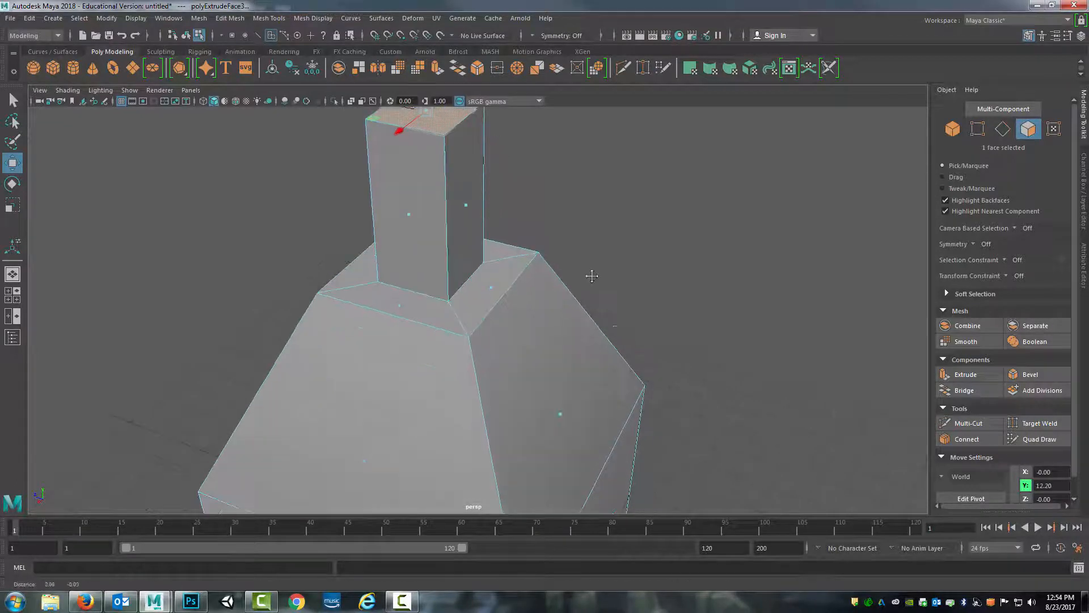
pyautogui.scroll(-5, 604, 306)
pyautogui.keyDown('alt'); pyautogui.moveTo(615, 326); pyautogui.dragTo(518, 324); pyautogui.keyUp('alt')
pyautogui.scroll(5, 530, 331)
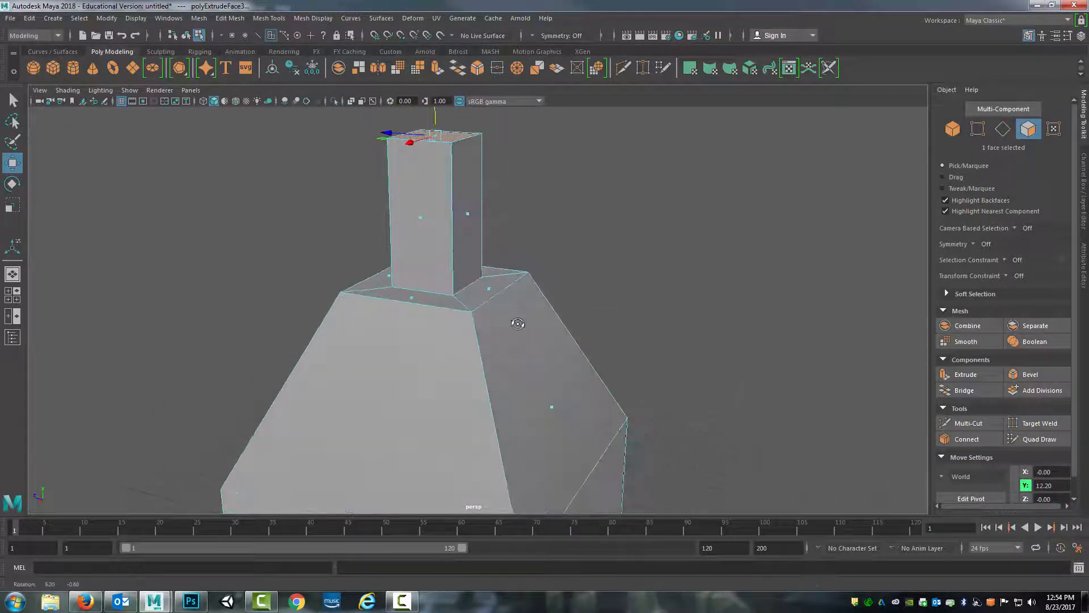
# Step: Extrude one outer edge of the ledge around the column to a Local Translate Z of about 3.149
pyautogui.moveTo(514, 274); pyautogui.dragTo(514, 299, button='right')
pyautogui.moveTo(518, 262); pyautogui.dragTo(516, 255, button='right')
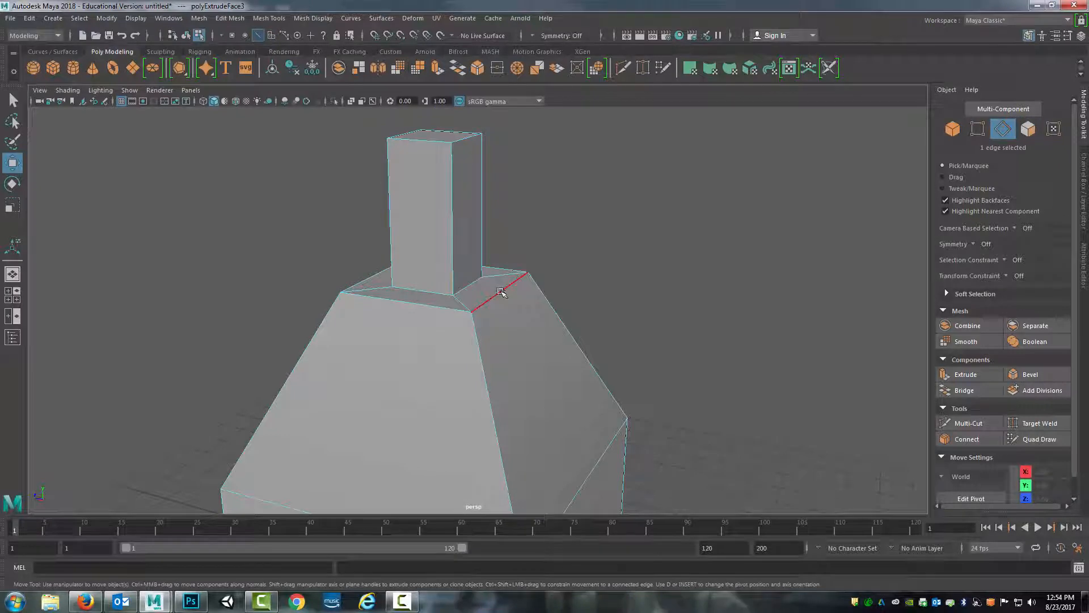
pyautogui.click(500, 291)
pyautogui.moveTo(494, 321)
pyautogui.keyDown('alt'); pyautogui.mouseDown()
pyautogui.moveTo(562, 311)
pyautogui.moveTo(505, 315)
pyautogui.mouseUp(); pyautogui.keyUp('alt')
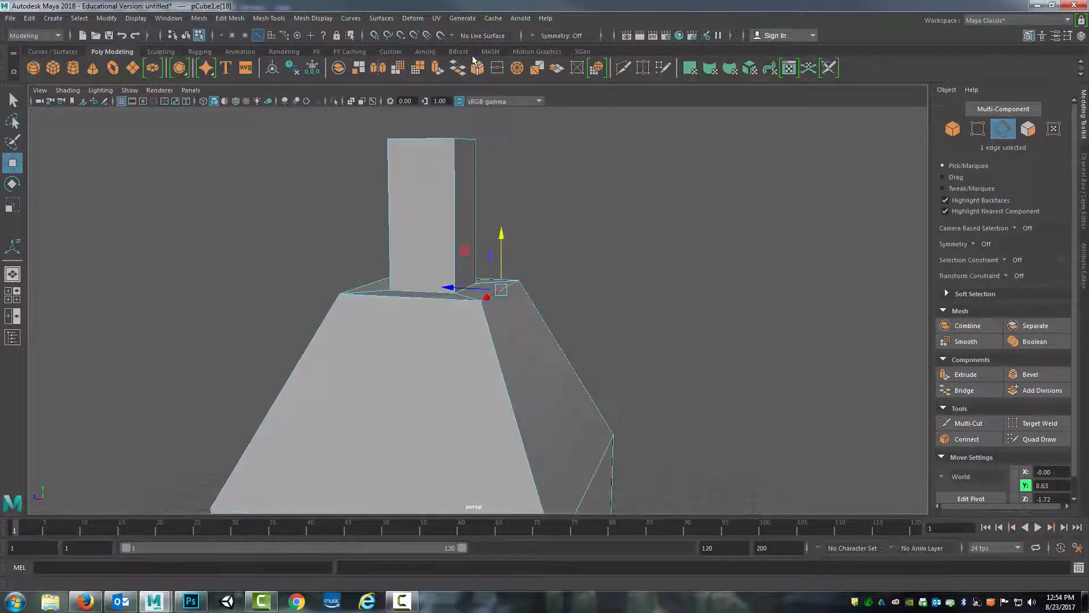
pyautogui.click(438, 69)
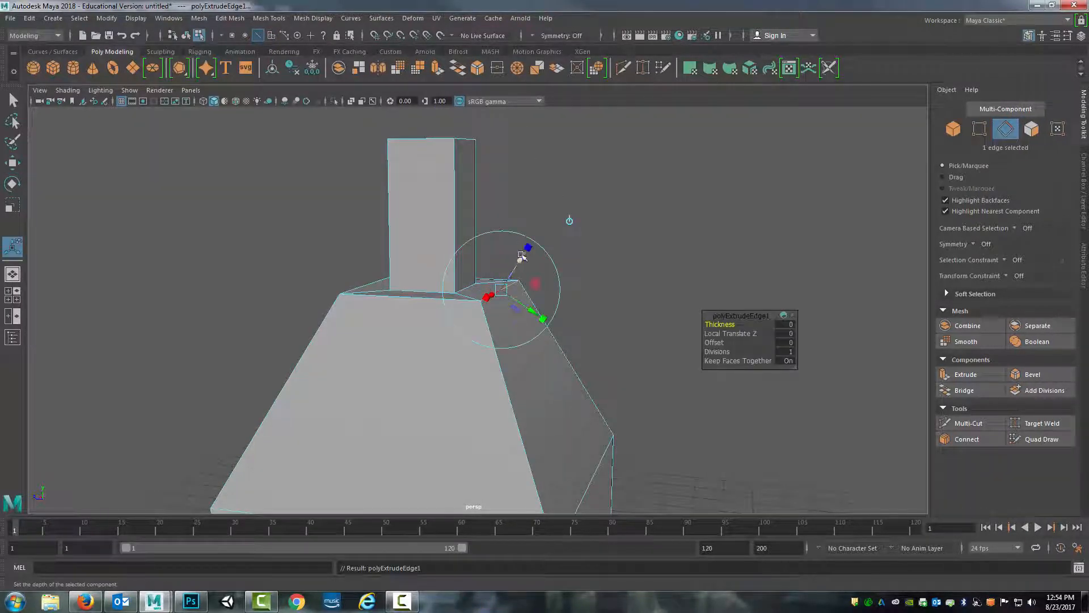
pyautogui.moveTo(588, 175); pyautogui.dragTo(605, 147)
pyautogui.keyDown('alt'); pyautogui.moveTo(536, 221); pyautogui.dragTo(570, 244); pyautogui.keyUp('alt')
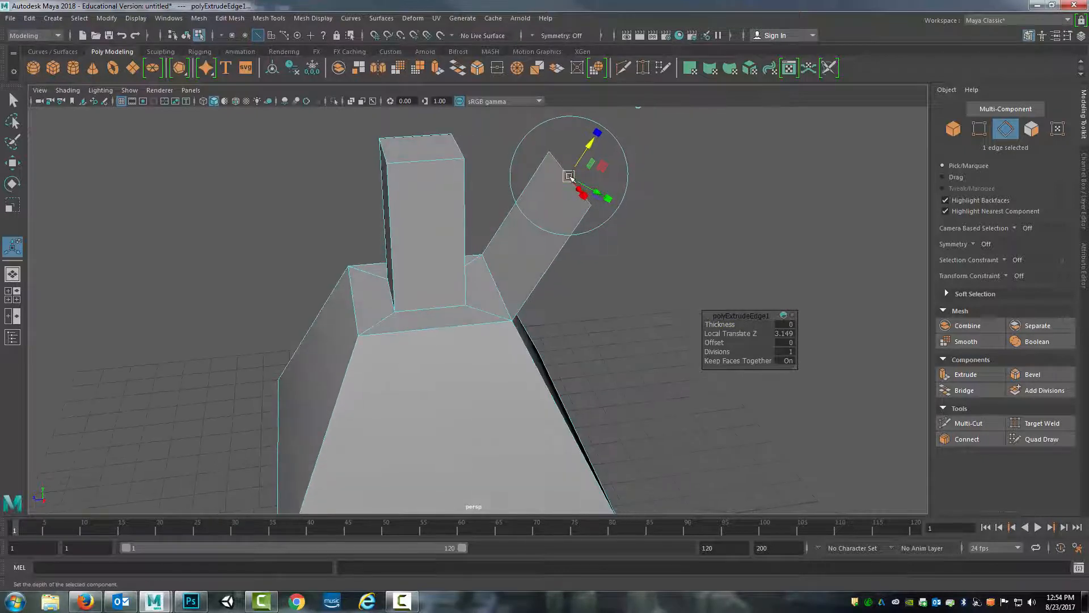
# Step: Move the extruded edge about 2.74 units outward along the Z axis and deselect it
pyautogui.press('w')
pyautogui.moveTo(517, 181); pyautogui.dragTo(635, 249)
pyautogui.click(658, 263)
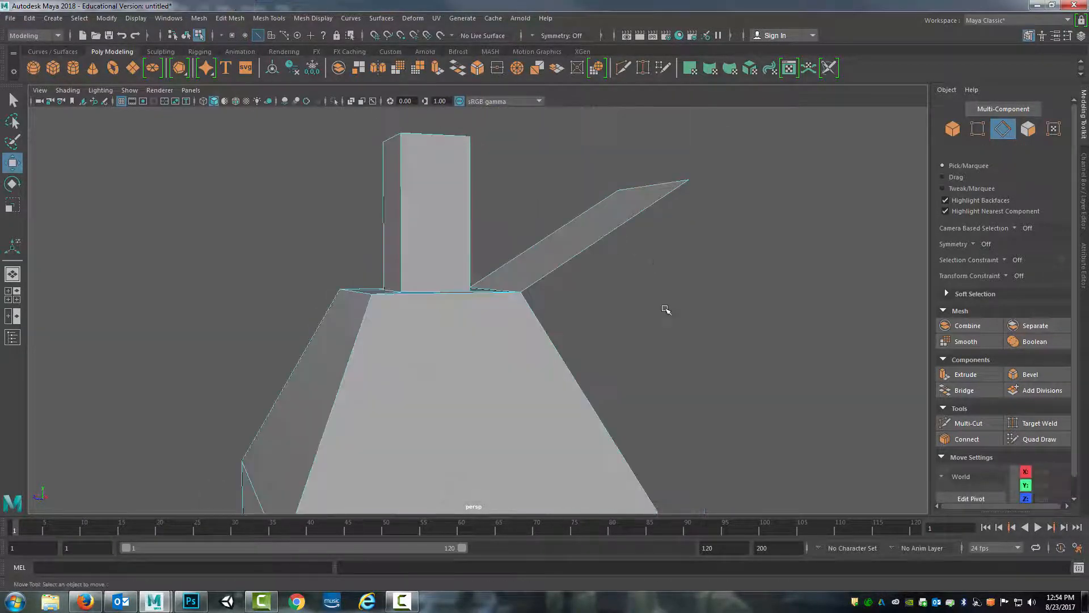
# Step: Turn on Backface Culling and examine both sides of the extruded strip
pyautogui.keyDown('alt'); pyautogui.moveTo(665, 308); pyautogui.dragTo(564, 282); pyautogui.keyUp('alt')
pyautogui.keyDown('alt'); pyautogui.moveTo(564, 281); pyautogui.dragTo(561, 323, button='middle'); pyautogui.keyUp('alt')
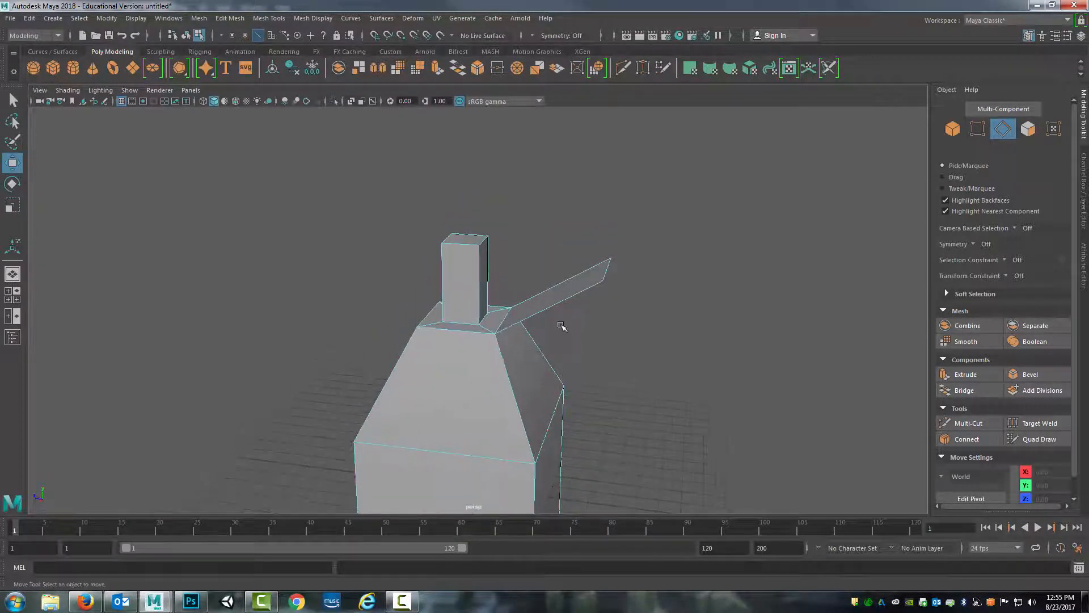
pyautogui.scroll(3, 561, 323)
pyautogui.keyDown('alt'); pyautogui.moveTo(561, 323); pyautogui.dragTo(539, 258); pyautogui.keyUp('alt')
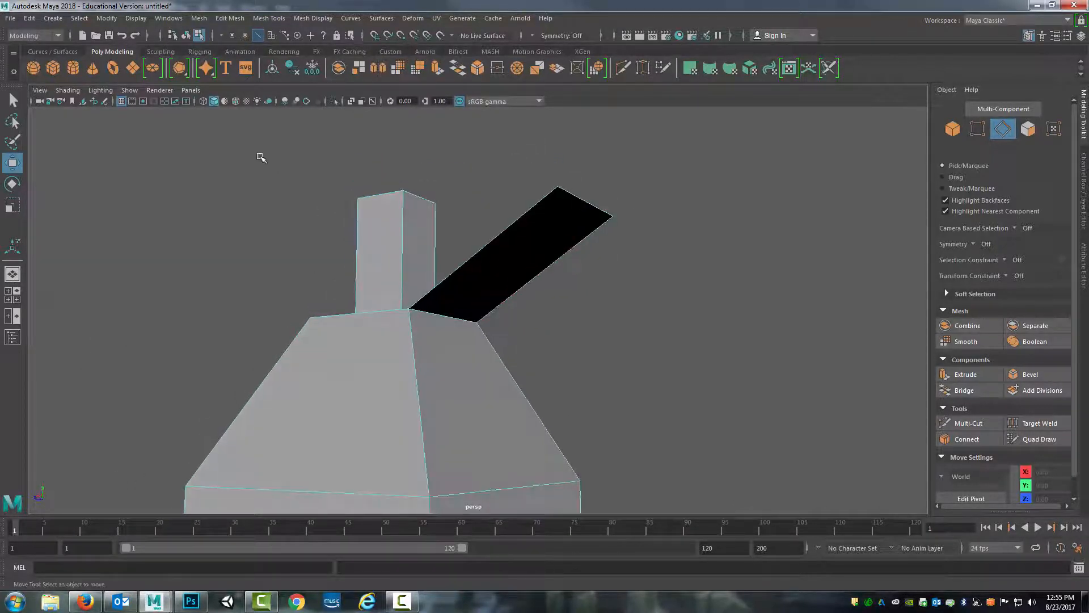
pyautogui.click(68, 90)
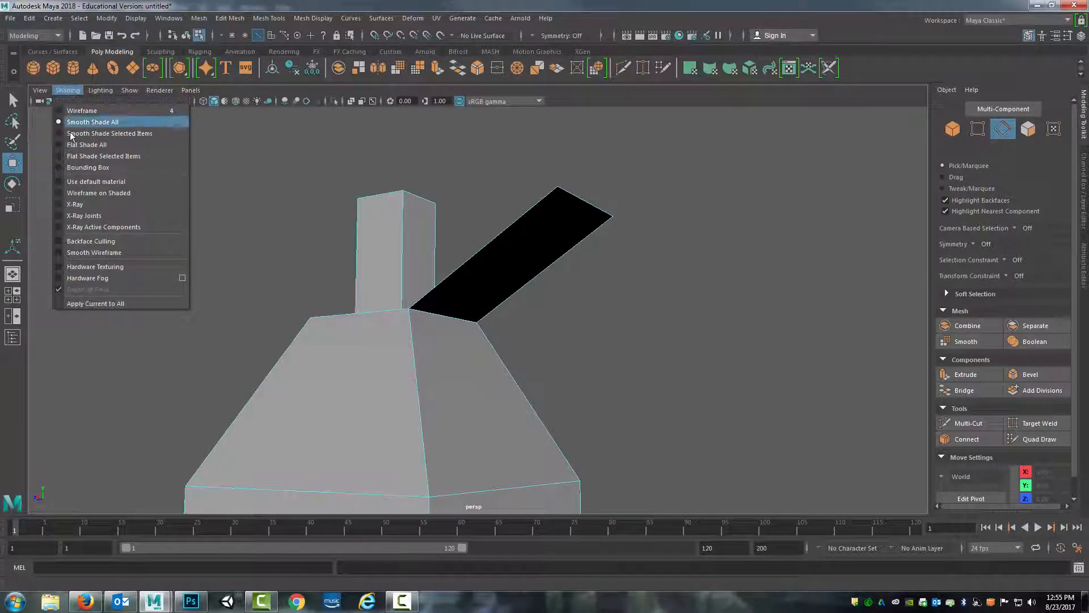
pyautogui.click(60, 241)
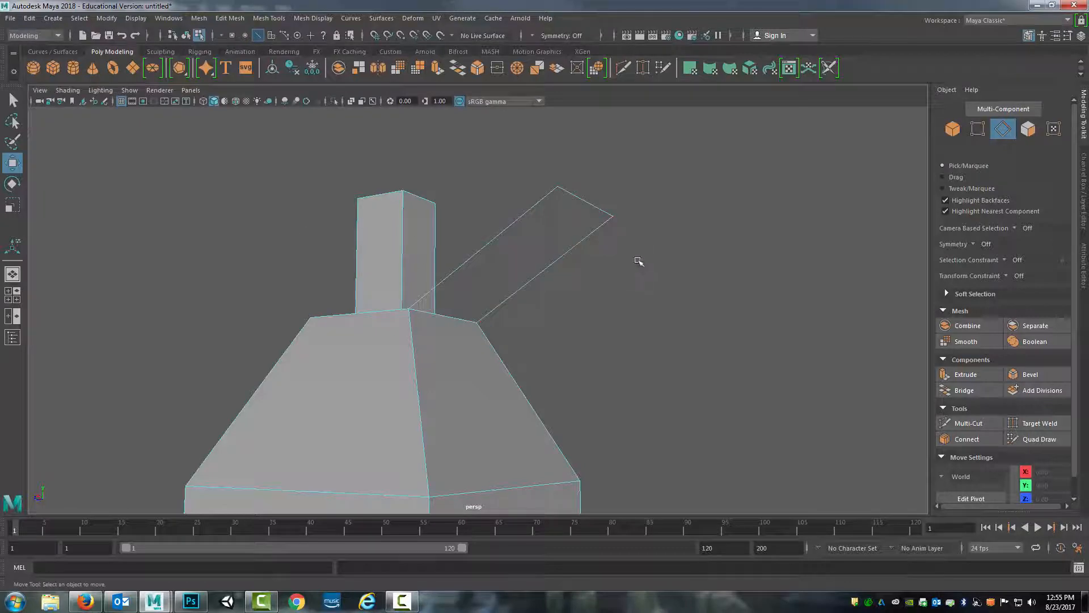
pyautogui.keyDown('alt'); pyautogui.moveTo(639, 261); pyautogui.dragTo(682, 247); pyautogui.keyUp('alt')
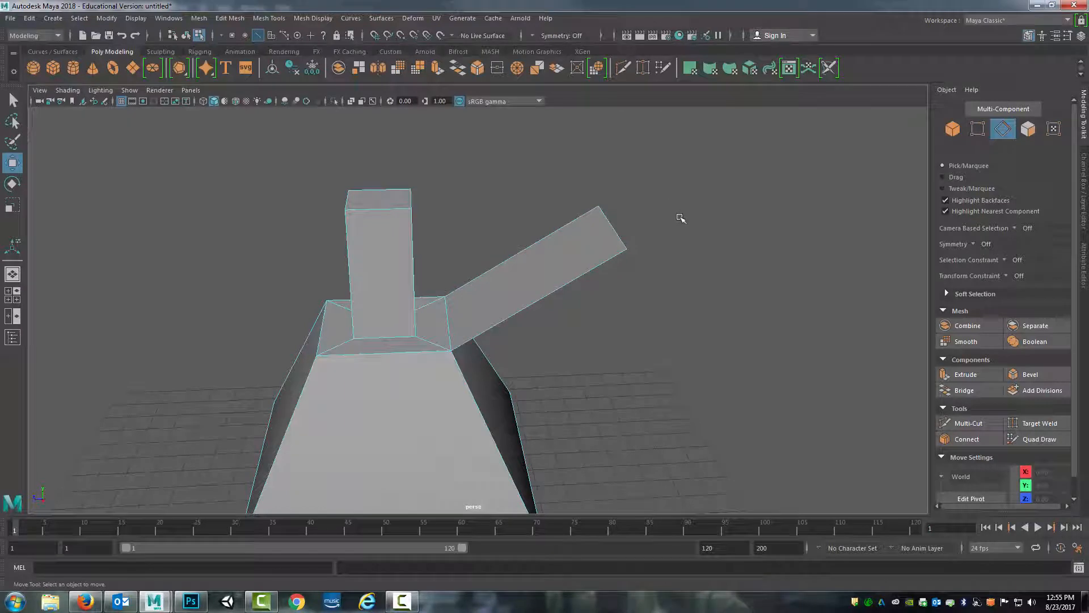
pyautogui.moveTo(601, 334)
pyautogui.keyDown('alt'); pyautogui.mouseDown()
pyautogui.moveTo(528, 316)
pyautogui.moveTo(573, 319)
pyautogui.moveTo(577, 299)
pyautogui.moveTo(616, 302)
pyautogui.moveTo(545, 270)
pyautogui.moveTo(562, 301)
pyautogui.moveTo(541, 272)
pyautogui.mouseUp(); pyautogui.keyUp('alt')
# Step: Turn off Backface Culling and undo the move and extrusion of the edge
pyautogui.click(67, 91)
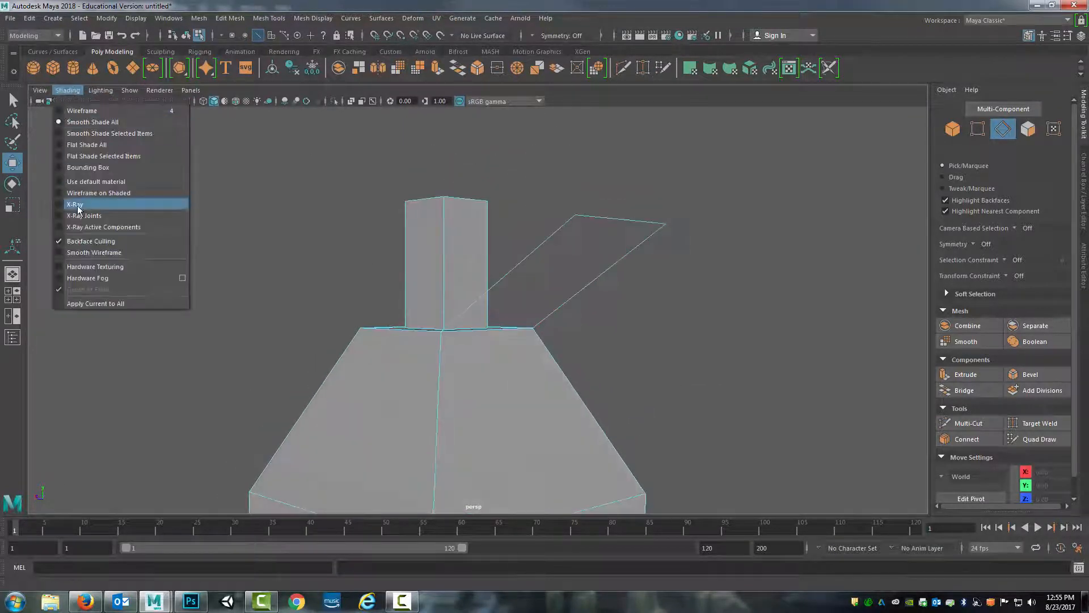
pyautogui.click(63, 242)
pyautogui.keyDown('alt'); pyautogui.moveTo(213, 234); pyautogui.dragTo(572, 234); pyautogui.keyUp('alt')
pyautogui.hotkey('ctrl', 'z')
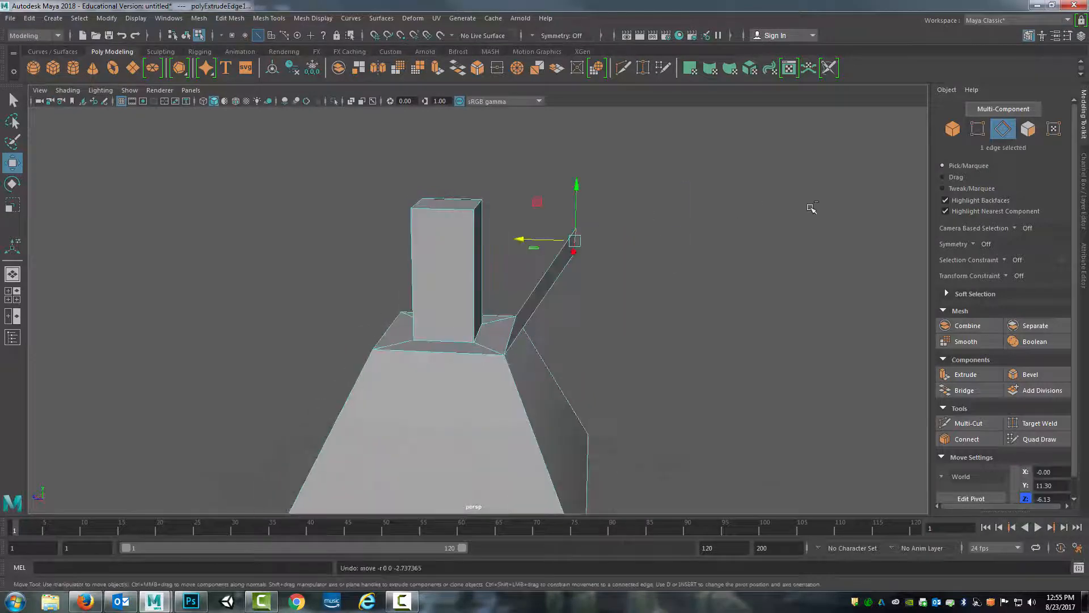
pyautogui.hotkey('ctrl', 'z')
# Step: Extrude all faces of the column and the ledge around its base to a Local Translate Z of about 0.0432
pyautogui.keyDown('alt'); pyautogui.moveTo(710, 228); pyautogui.dragTo(470, 190); pyautogui.keyUp('alt')
pyautogui.moveTo(470, 190); pyautogui.dragTo(470, 221, button='right')
pyautogui.keyDown('alt'); pyautogui.moveTo(506, 205); pyautogui.dragTo(433, 200); pyautogui.keyUp('alt')
pyautogui.moveTo(353, 121); pyautogui.dragTo(681, 285)
pyautogui.keyDown('alt'); pyautogui.moveTo(682, 202); pyautogui.dragTo(585, 194); pyautogui.keyUp('alt')
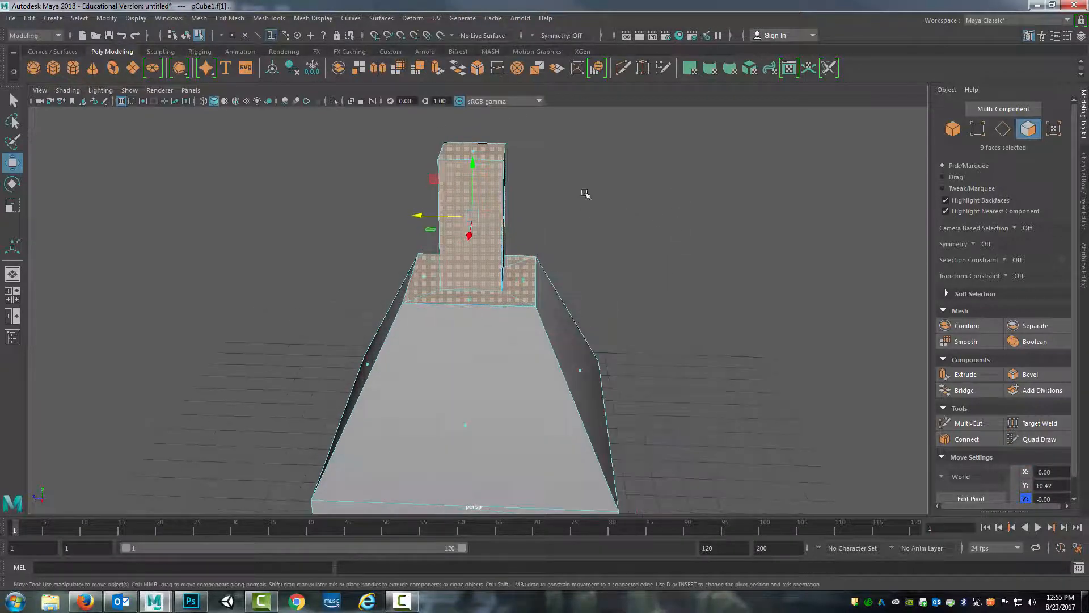
pyautogui.click(437, 69)
pyautogui.moveTo(474, 116); pyautogui.dragTo(472, 113)
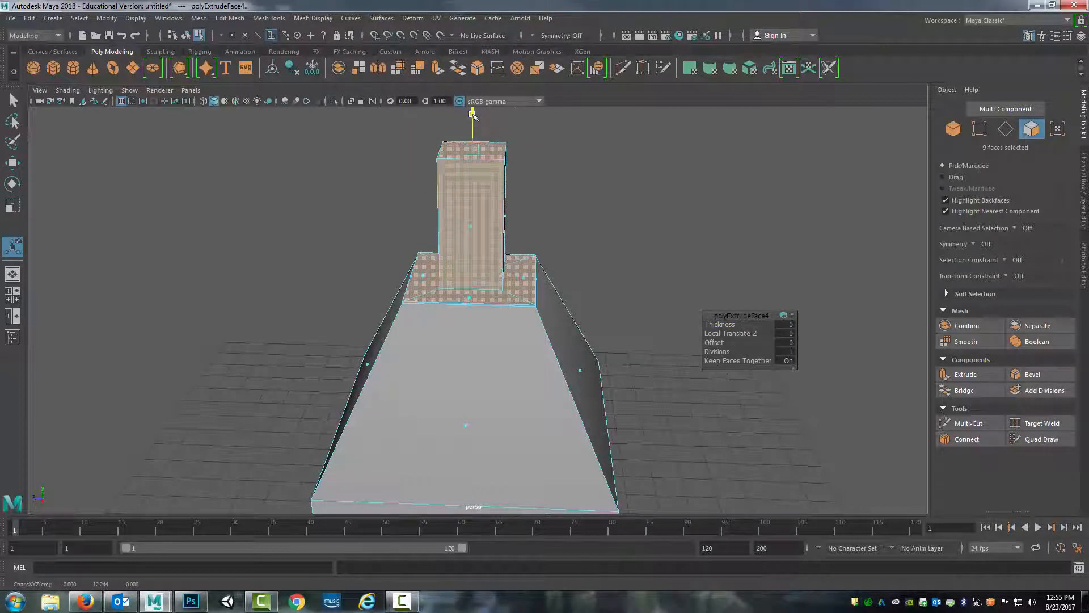
pyautogui.scroll(5, 576, 317)
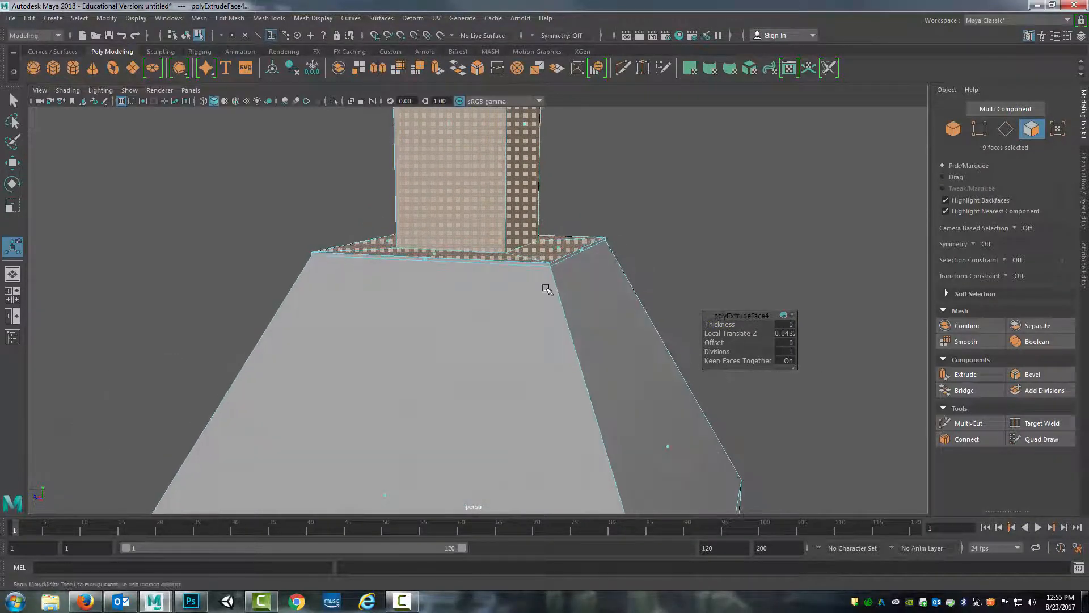
# Step: Select the edge loop just below the ledge's outer rim and scale it uniformly by about 1.014
pyautogui.moveTo(558, 258); pyautogui.dragTo(559, 237, button='right')
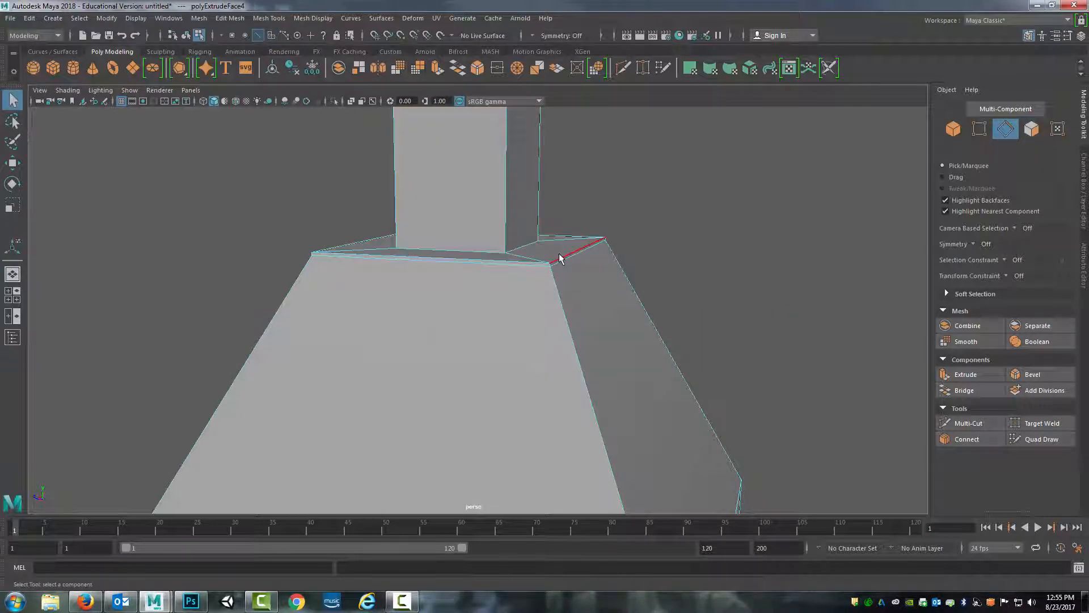
pyautogui.doubleClick(560, 259)
pyautogui.keyDown('alt'); pyautogui.moveTo(502, 283); pyautogui.dragTo(510, 284); pyautogui.keyUp('alt')
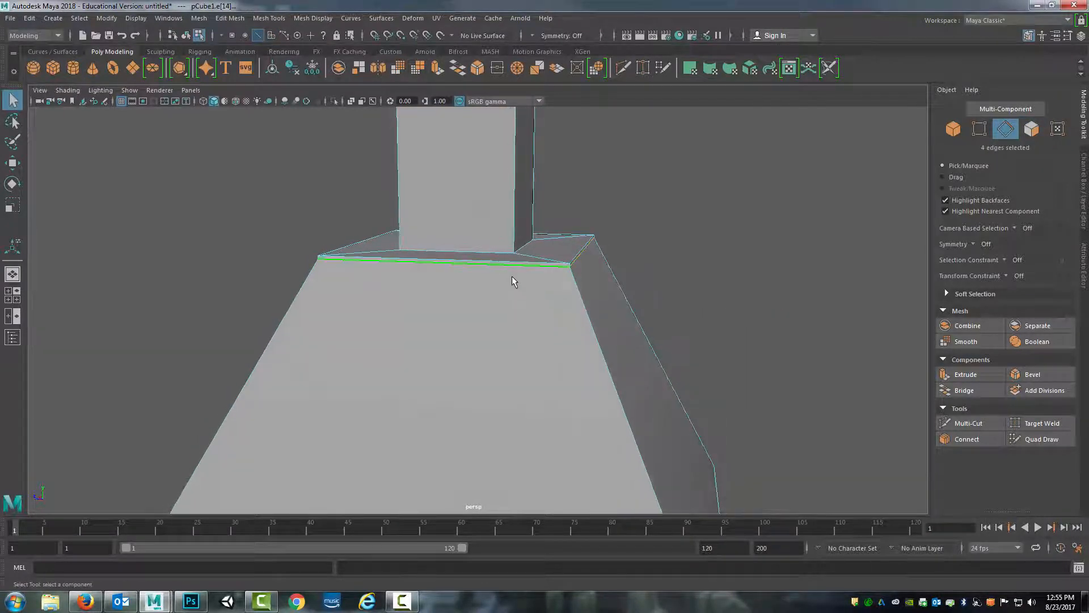
pyautogui.press('r')
pyautogui.moveTo(469, 250); pyautogui.dragTo(471, 251)
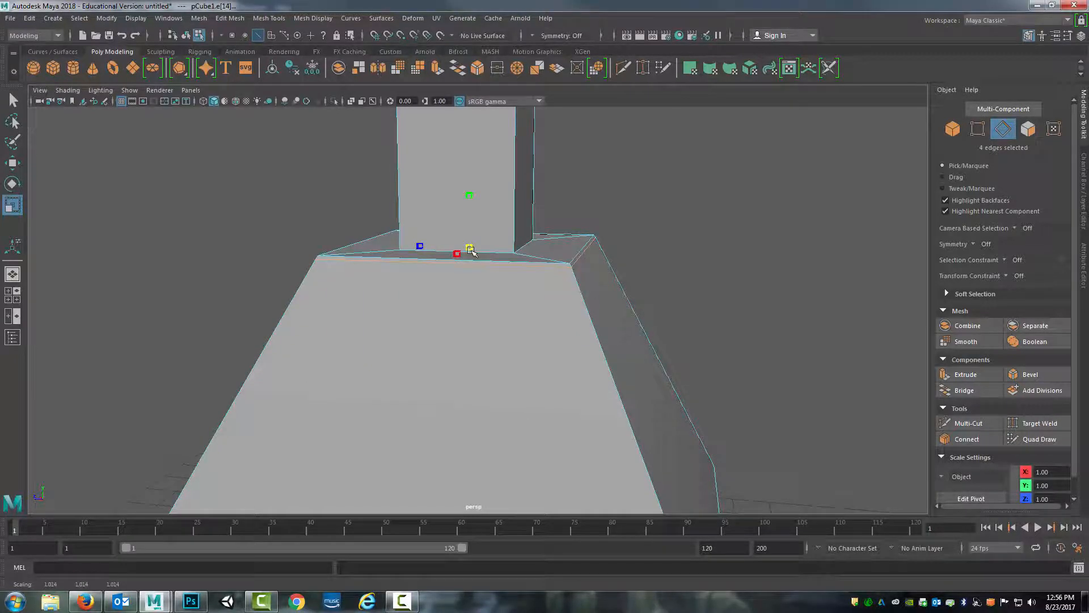
pyautogui.keyDown('alt'); pyautogui.moveTo(641, 239); pyautogui.dragTo(603, 255); pyautogui.keyUp('alt')
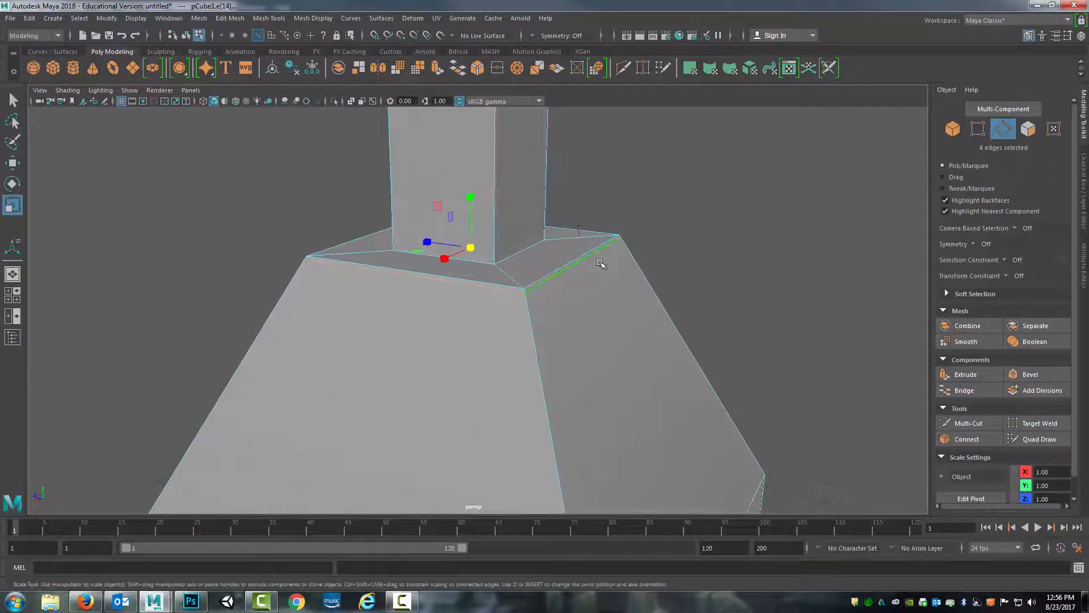
# Step: Extrude the narrow side face of the ledge to a Local Translate Z of about 3.131 and return to object selection
pyautogui.moveTo(599, 262); pyautogui.dragTo(601, 292, button='right')
pyautogui.click(580, 259)
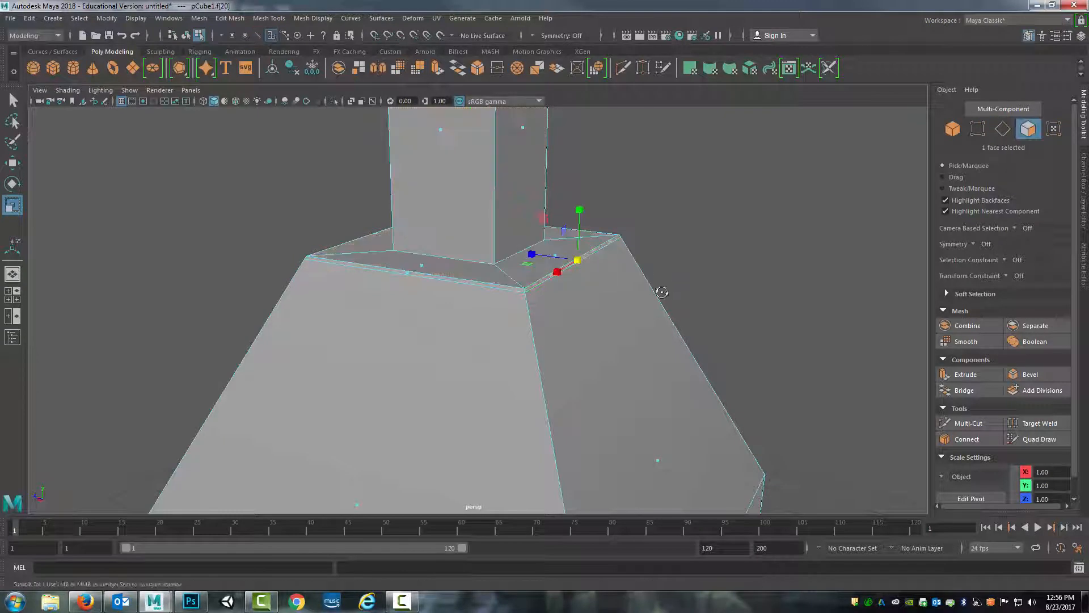
pyautogui.keyDown('alt'); pyautogui.moveTo(662, 293); pyautogui.dragTo(705, 280); pyautogui.keyUp('alt')
pyautogui.scroll(5, 706, 279)
pyautogui.scroll(-8, 705, 278)
pyautogui.keyDown('alt'); pyautogui.moveTo(628, 281); pyautogui.dragTo(604, 284); pyautogui.keyUp('alt')
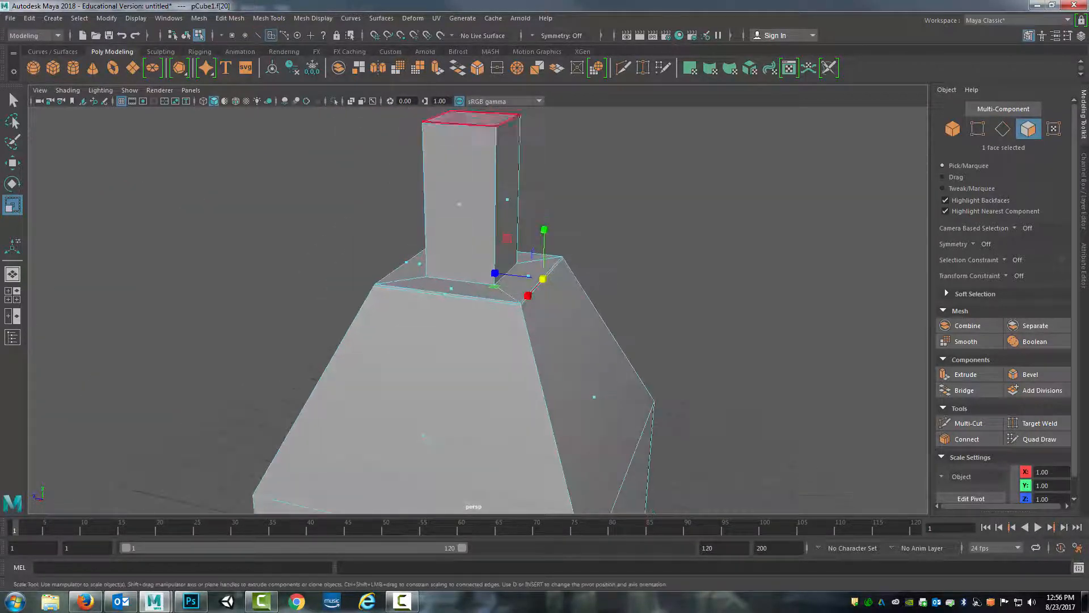
pyautogui.click(437, 69)
pyautogui.keyDown('alt'); pyautogui.moveTo(499, 270); pyautogui.dragTo(699, 198); pyautogui.keyUp('alt')
pyautogui.keyDown('alt'); pyautogui.moveTo(608, 267); pyautogui.dragTo(589, 277); pyautogui.keyUp('alt')
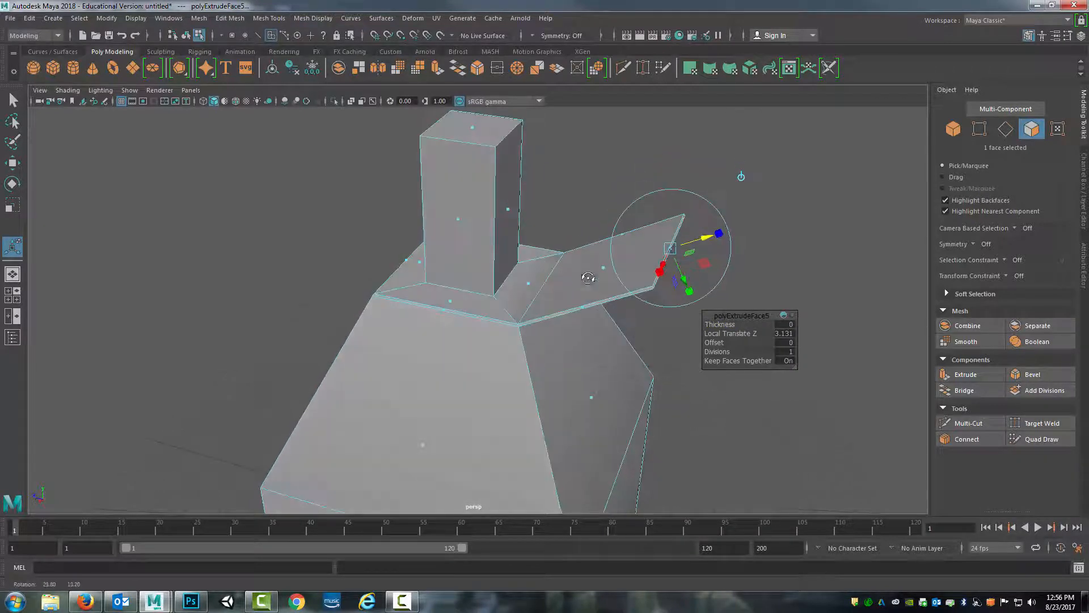
pyautogui.keyDown('alt'); pyautogui.moveTo(724, 369); pyautogui.dragTo(747, 372, button='right'); pyautogui.keyUp('alt')
pyautogui.keyDown('alt'); pyautogui.moveTo(675, 363); pyautogui.dragTo(691, 297); pyautogui.keyUp('alt')
pyautogui.moveTo(676, 206); pyautogui.dragTo(709, 191, button='right')
# Step: Examine the extruded flap and the tapered body from several angles and distances
pyautogui.keyDown('alt'); pyautogui.moveTo(722, 322); pyautogui.dragTo(549, 375); pyautogui.keyUp('alt')
pyautogui.scroll(6, 664, 343)
pyautogui.scroll(-5, 664, 342)
pyautogui.scroll(5, 614, 376)
pyautogui.scroll(-6, 615, 376)
pyautogui.keyDown('alt'); pyautogui.moveTo(549, 375); pyautogui.dragTo(602, 347, button='middle'); pyautogui.keyUp('alt')
pyautogui.keyDown('alt'); pyautogui.moveTo(602, 347); pyautogui.dragTo(484, 384); pyautogui.keyUp('alt')
pyautogui.keyDown('alt'); pyautogui.moveTo(484, 384); pyautogui.dragTo(569, 340, button='middle'); pyautogui.keyUp('alt')
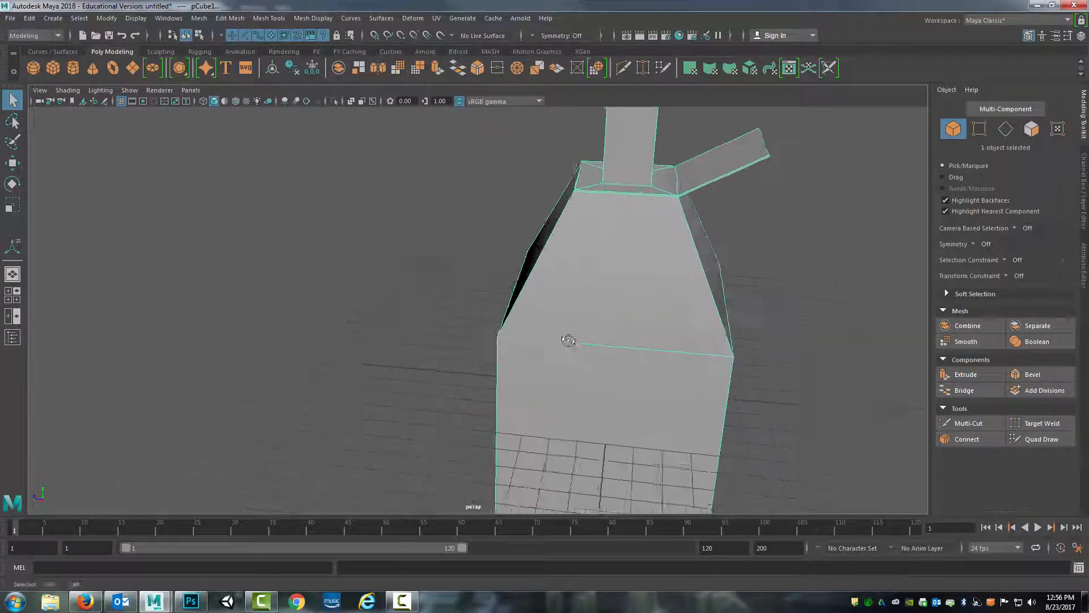
pyautogui.keyDown('alt'); pyautogui.moveTo(569, 340); pyautogui.dragTo(530, 326); pyautogui.keyUp('alt')
# Step: Extrude the corner vertex where the tapered section meets the lower block, with Width 0.5, Length 1 and Divisions 1
pyautogui.moveTo(525, 281); pyautogui.dragTo(475, 280, button='right')
pyautogui.keyDown('alt'); pyautogui.moveTo(476, 281); pyautogui.dragTo(414, 317); pyautogui.keyUp('alt')
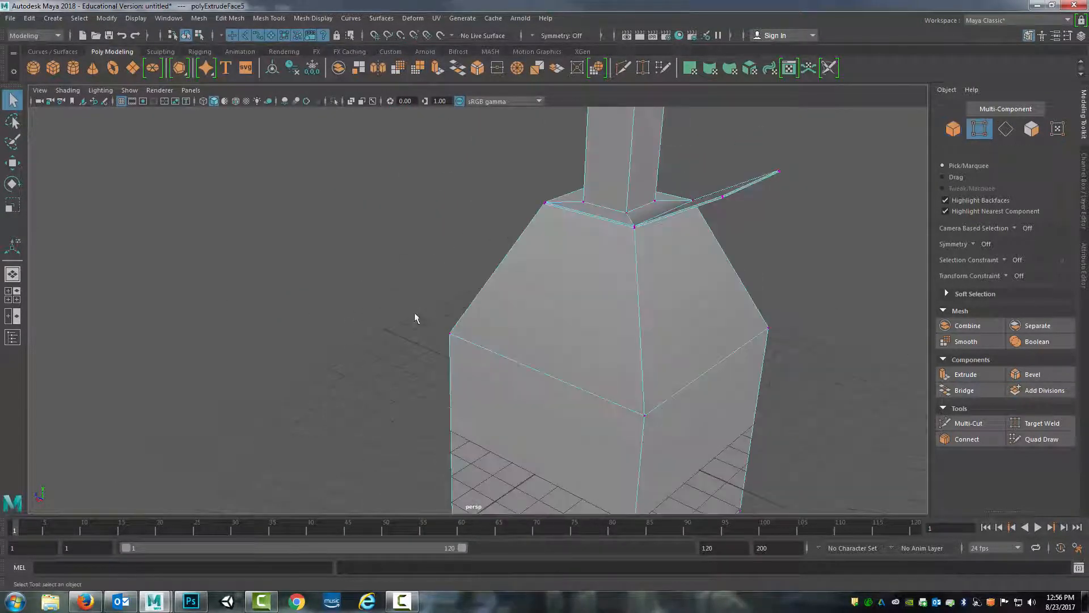
pyautogui.click(459, 363)
pyautogui.moveTo(460, 363)
pyautogui.keyDown('alt'); pyautogui.mouseDown()
pyautogui.moveTo(478, 360)
pyautogui.moveTo(468, 364)
pyautogui.mouseUp(); pyautogui.keyUp('alt')
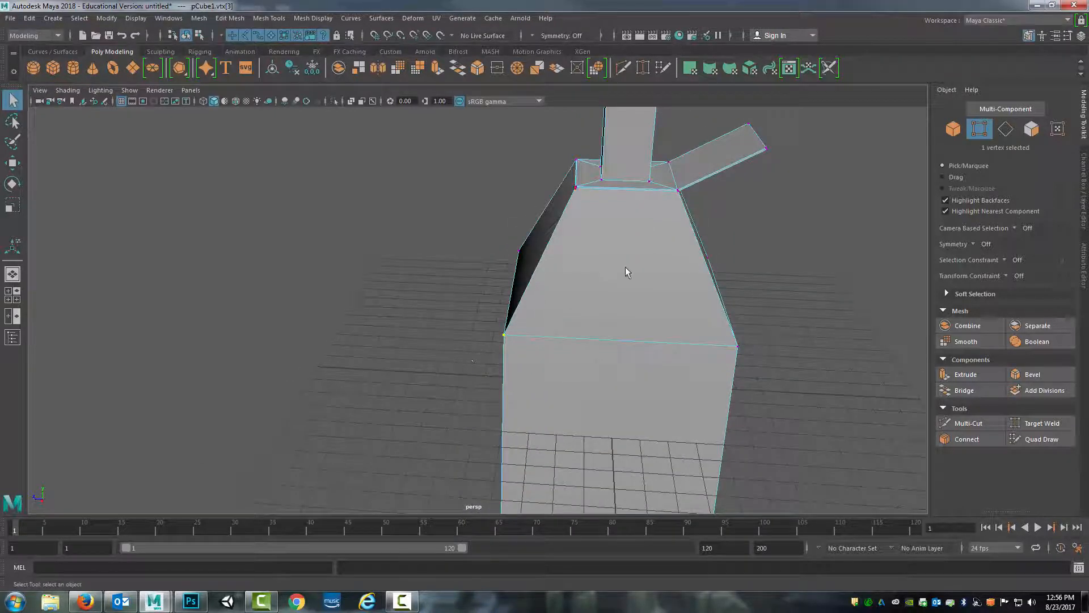
pyautogui.keyDown('alt'); pyautogui.moveTo(520, 274); pyautogui.dragTo(530, 267); pyautogui.keyUp('alt')
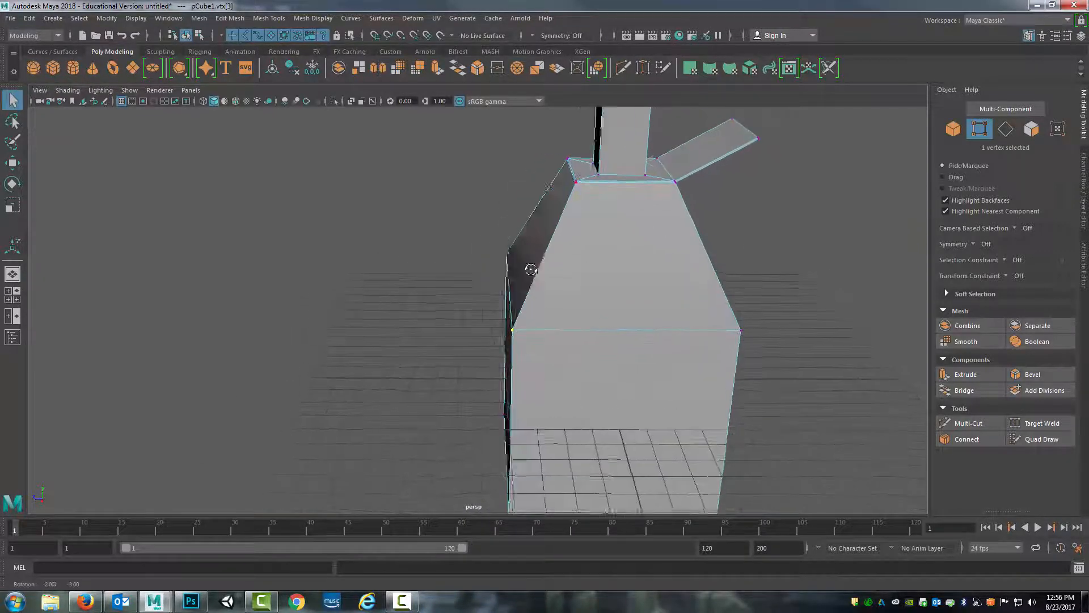
pyautogui.click(438, 69)
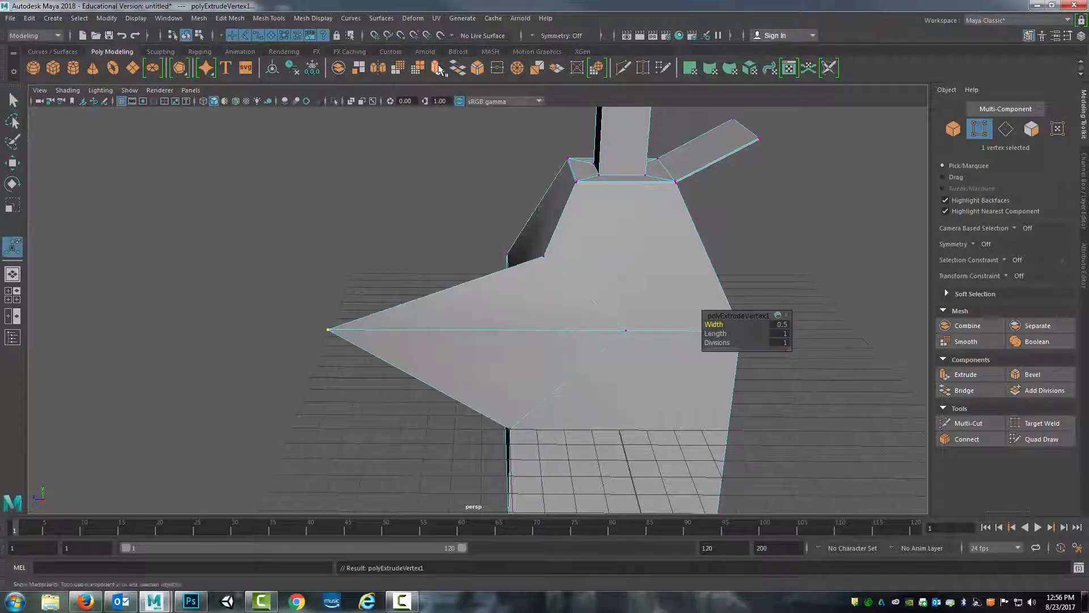
pyautogui.keyDown('alt'); pyautogui.moveTo(704, 363); pyautogui.dragTo(454, 307); pyautogui.keyUp('alt')
pyautogui.keyDown('alt'); pyautogui.moveTo(498, 348); pyautogui.dragTo(499, 330); pyautogui.keyUp('alt')
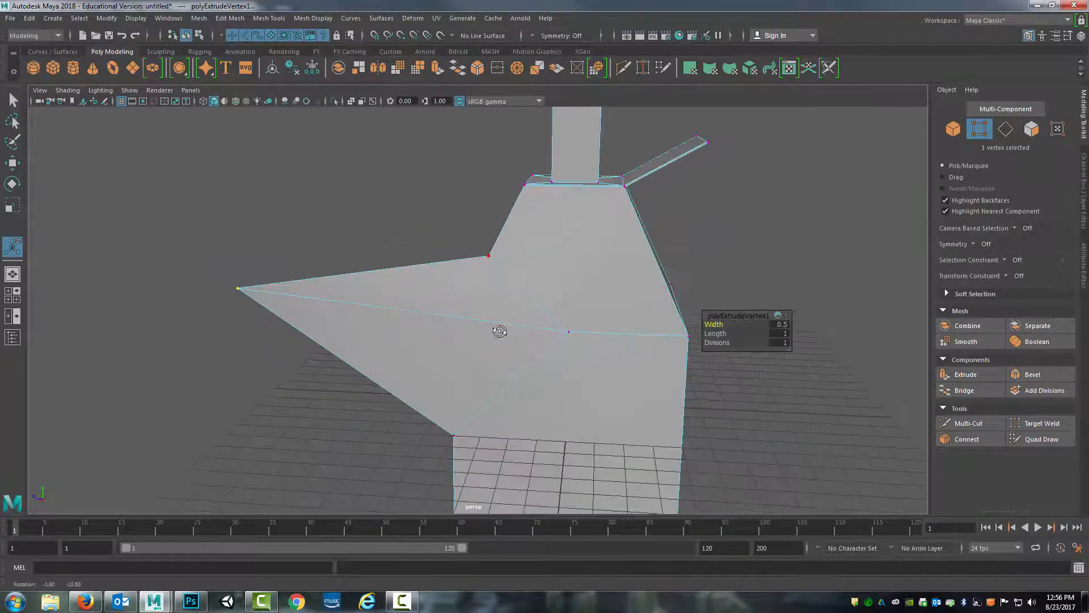
pyautogui.keyDown('alt'); pyautogui.moveTo(498, 280); pyautogui.dragTo(495, 291); pyautogui.keyUp('alt')
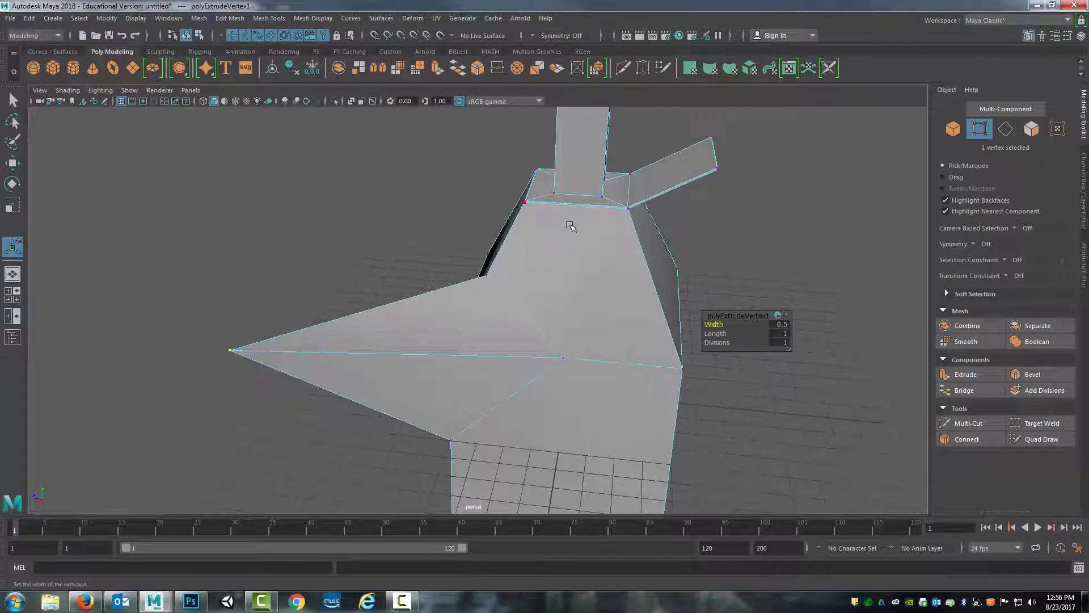
# Step: Select individual edges near the extruded vertex and examine the spike and its surrounding edges from several angles
pyautogui.moveTo(609, 244); pyautogui.dragTo(604, 240, button='right')
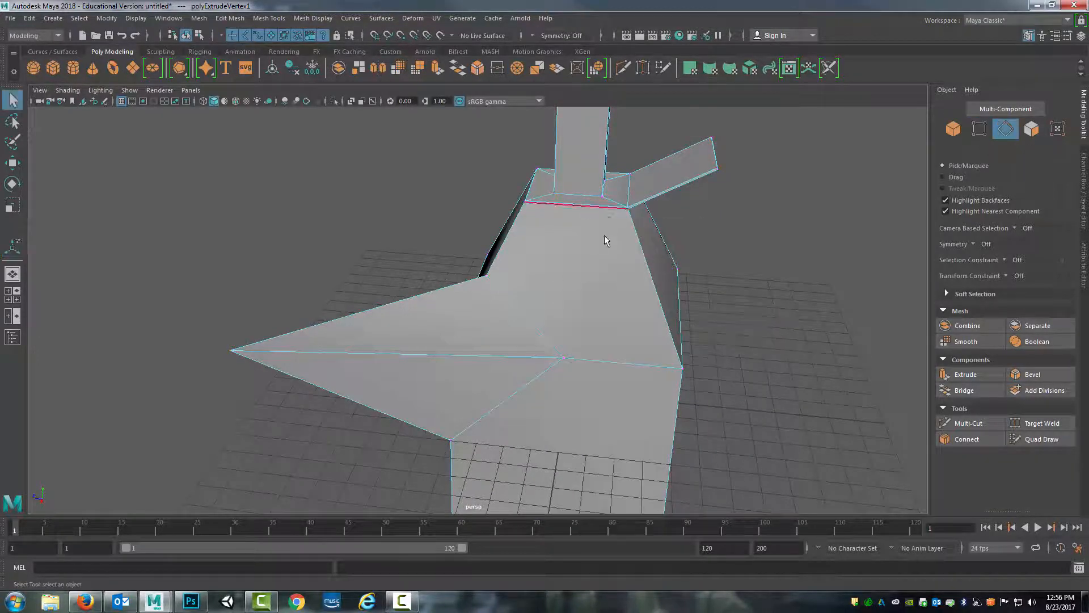
pyautogui.click(540, 311)
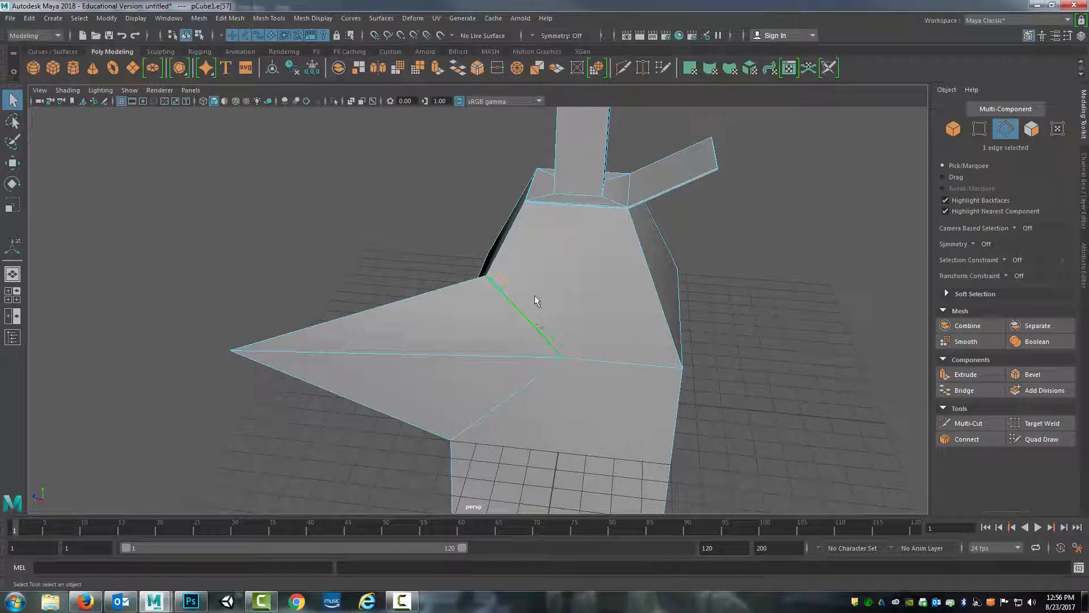
pyautogui.click(574, 211)
pyautogui.keyDown('alt'); pyautogui.moveTo(586, 260); pyautogui.dragTo(369, 322); pyautogui.keyUp('alt')
pyautogui.keyDown('alt'); pyautogui.moveTo(428, 276); pyautogui.dragTo(454, 302, button='middle'); pyautogui.keyUp('alt')
pyautogui.scroll(5, 458, 309)
pyautogui.scroll(-4, 458, 308)
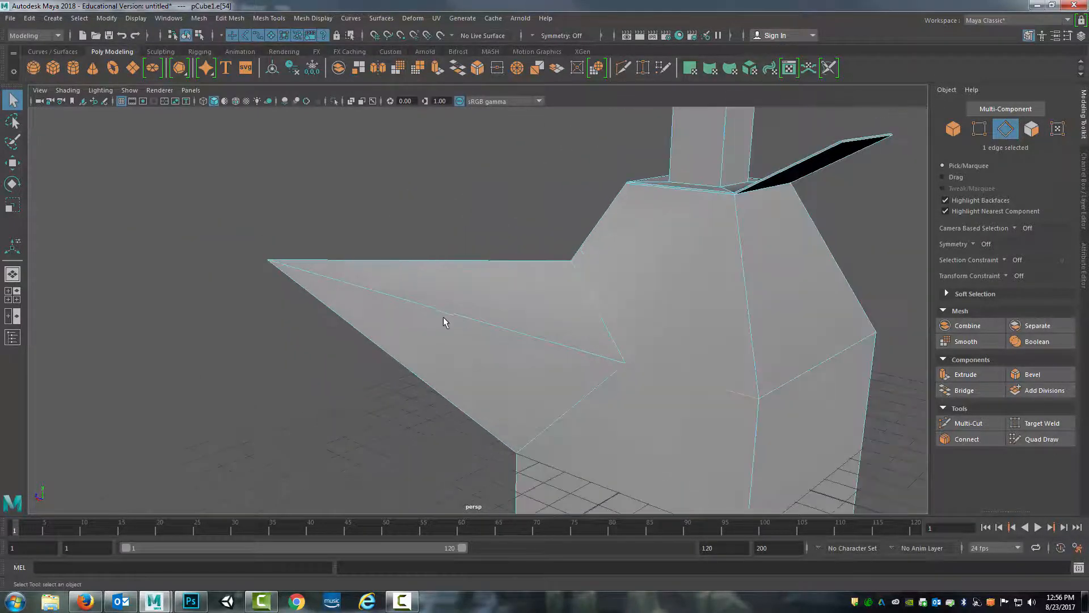
pyautogui.keyDown('alt'); pyautogui.moveTo(444, 318); pyautogui.dragTo(496, 333); pyautogui.keyUp('alt')
pyautogui.keyDown('alt'); pyautogui.moveTo(591, 278); pyautogui.dragTo(479, 268, button='middle'); pyautogui.keyUp('alt')
pyautogui.keyDown('alt'); pyautogui.moveTo(432, 301); pyautogui.dragTo(397, 325); pyautogui.keyUp('alt')
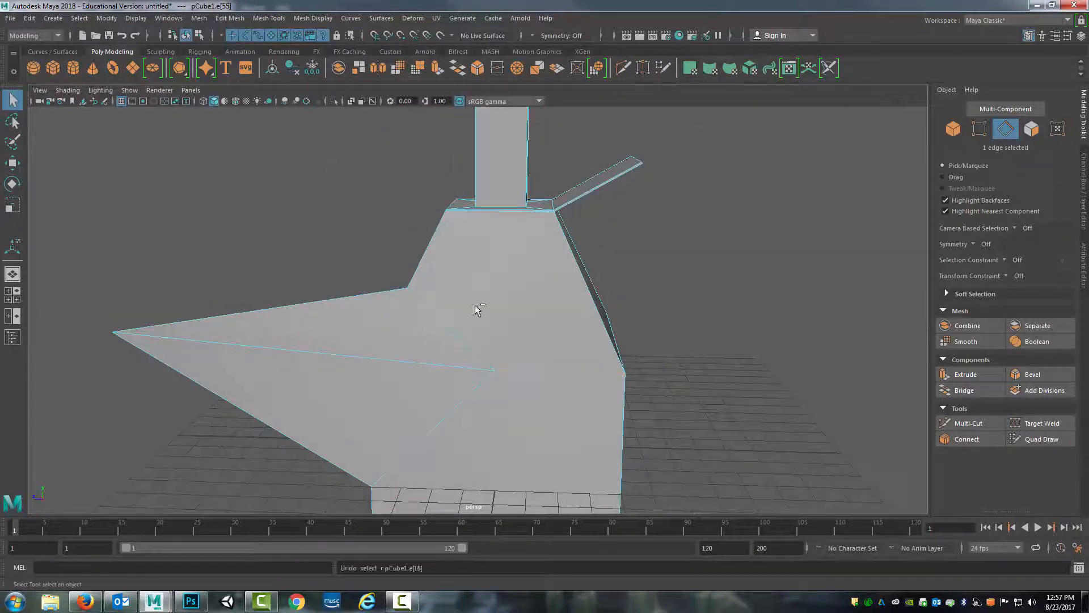
# Step: Undo the edge selections and the vertex extrusion
pyautogui.hotkey('ctrl', 'z')
pyautogui.hotkey('ctrl', 'z')
pyautogui.hotkey('ctrl', 'z')
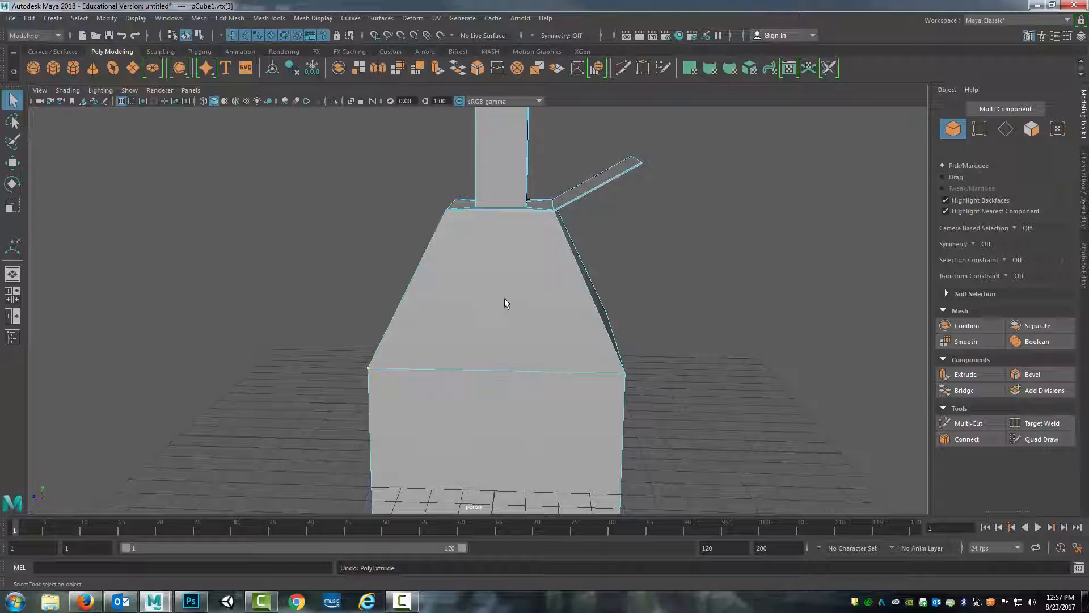
pyautogui.keyDown('alt'); pyautogui.moveTo(504, 298); pyautogui.dragTo(526, 284); pyautogui.keyUp('alt')
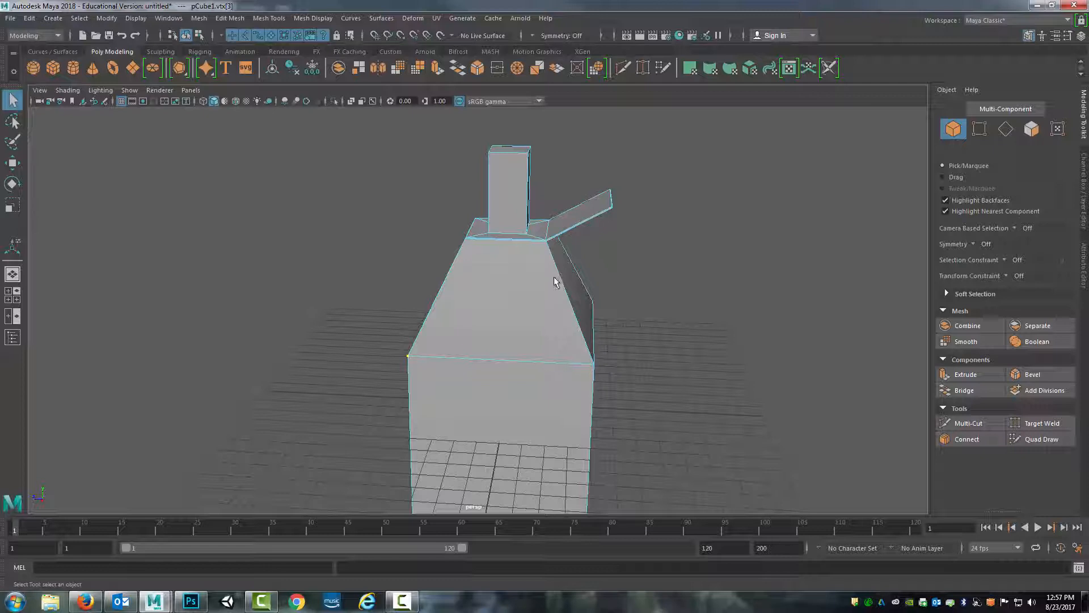
pyautogui.scroll(-1, 553, 291)
pyautogui.scroll(5, 553, 294)
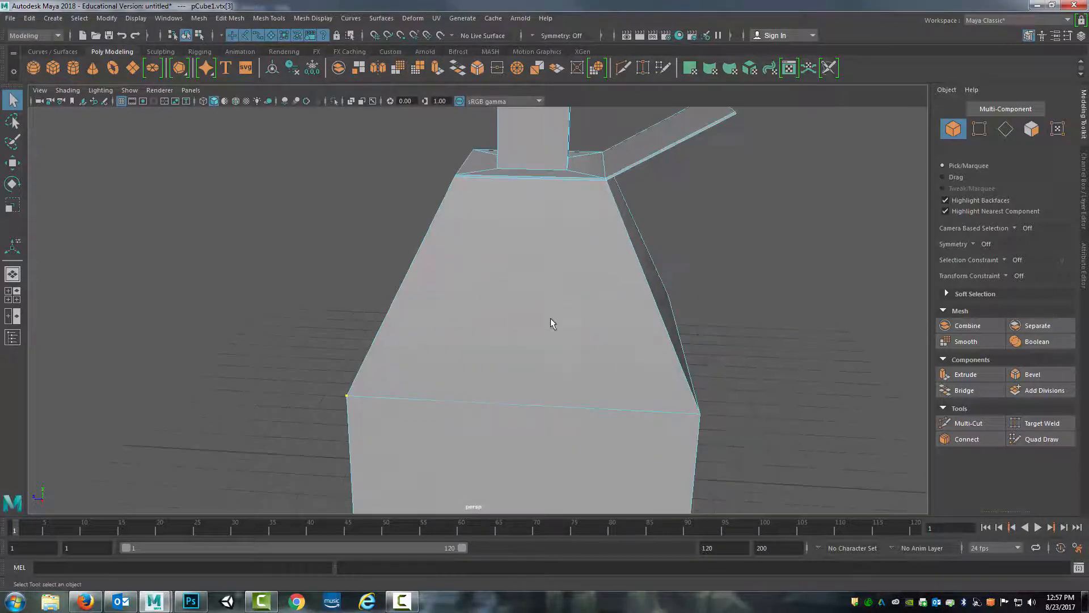
pyautogui.keyDown('alt'); pyautogui.moveTo(541, 335); pyautogui.dragTo(548, 229); pyautogui.keyUp('alt')
pyautogui.keyDown('alt'); pyautogui.moveTo(652, 240); pyautogui.dragTo(595, 287, button='middle'); pyautogui.keyUp('alt')
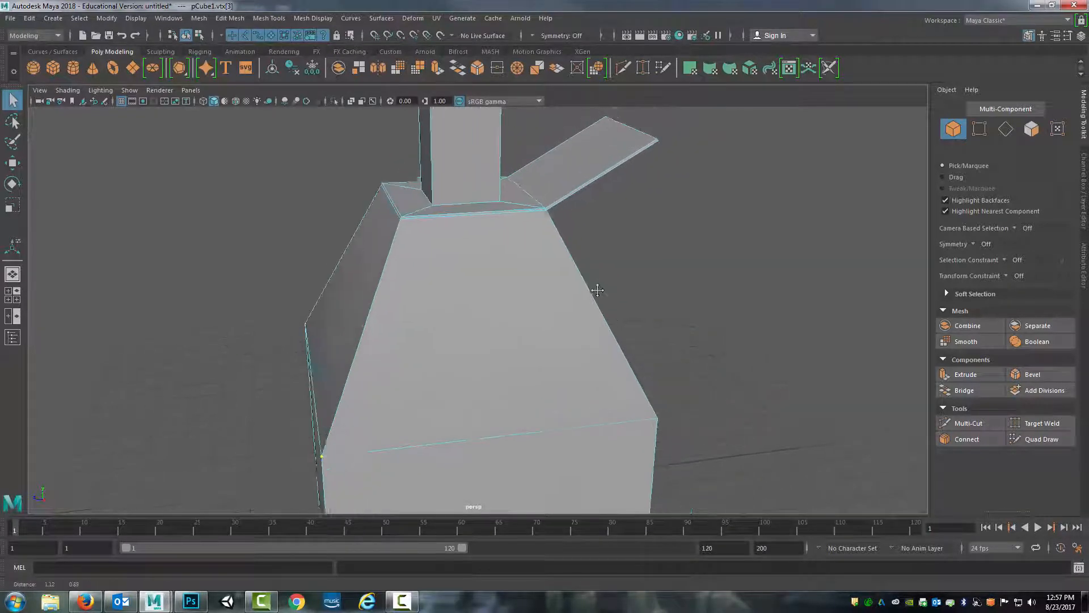
pyautogui.keyDown('alt'); pyautogui.moveTo(596, 287); pyautogui.dragTo(533, 268); pyautogui.keyUp('alt')
pyautogui.keyDown('alt'); pyautogui.moveTo(546, 253); pyautogui.dragTo(538, 265, button='middle'); pyautogui.keyUp('alt')
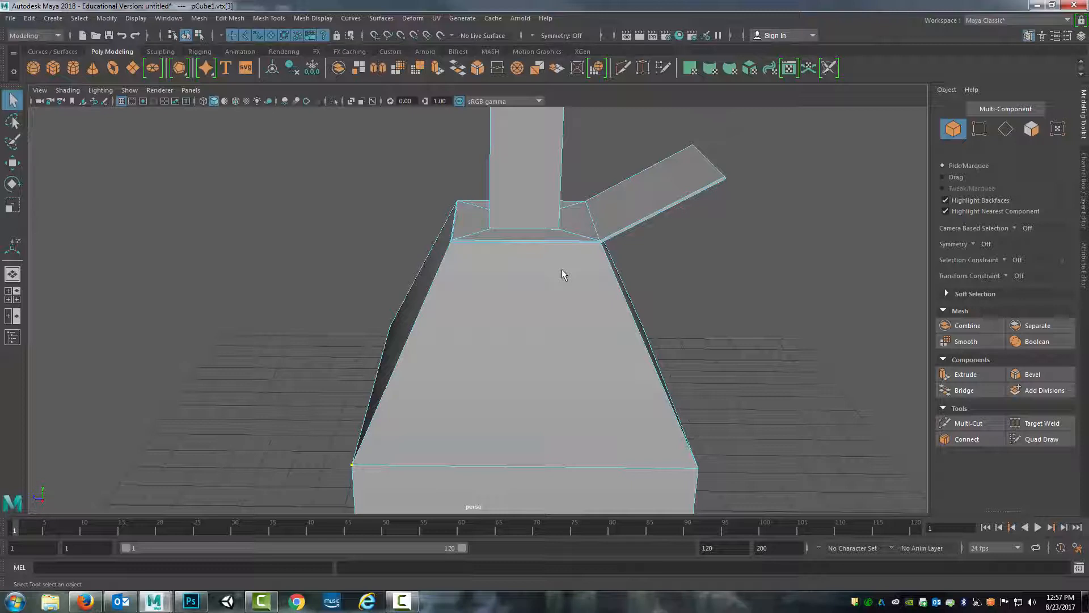
# Step: Select the horizontal edge loop where the tapered section meets the lower block and check it around the model
pyautogui.keyDown('alt'); pyautogui.moveTo(655, 342); pyautogui.dragTo(629, 278); pyautogui.keyUp('alt')
pyautogui.moveTo(628, 277); pyautogui.dragTo(625, 246, button='right')
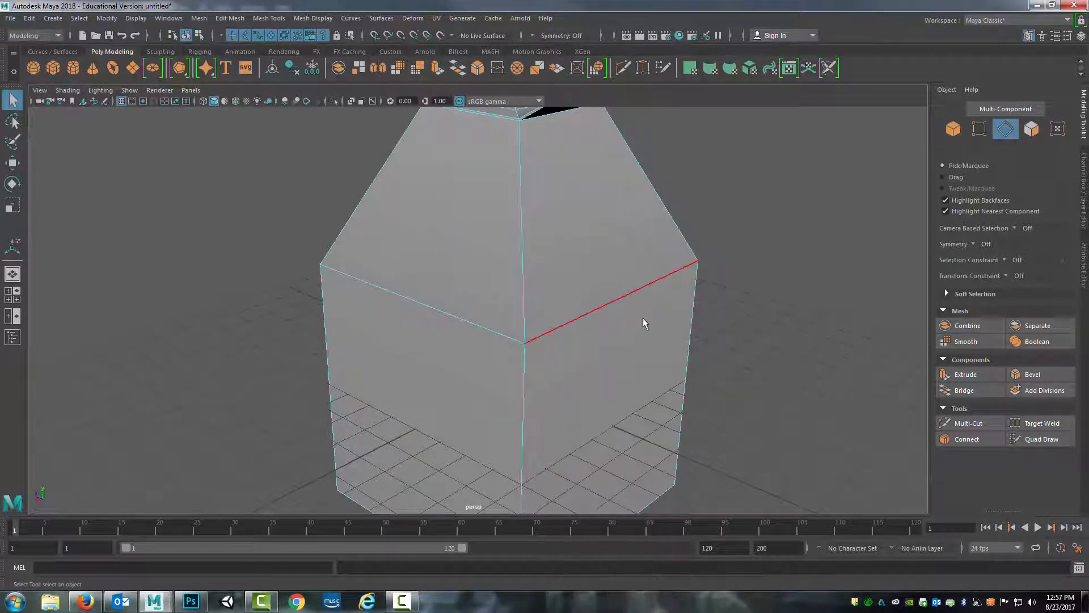
pyautogui.click(609, 307)
pyautogui.keyDown('alt'); pyautogui.moveTo(725, 294); pyautogui.dragTo(624, 306); pyautogui.keyUp('alt')
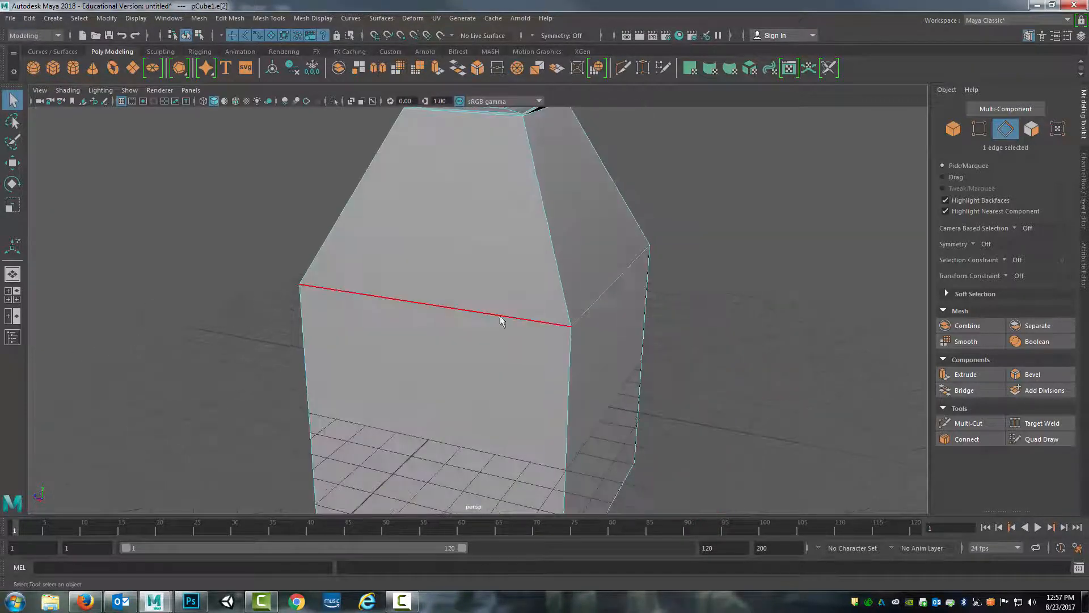
pyautogui.doubleClick(487, 317)
pyautogui.keyDown('alt'); pyautogui.moveTo(446, 319); pyautogui.dragTo(712, 302); pyautogui.keyUp('alt')
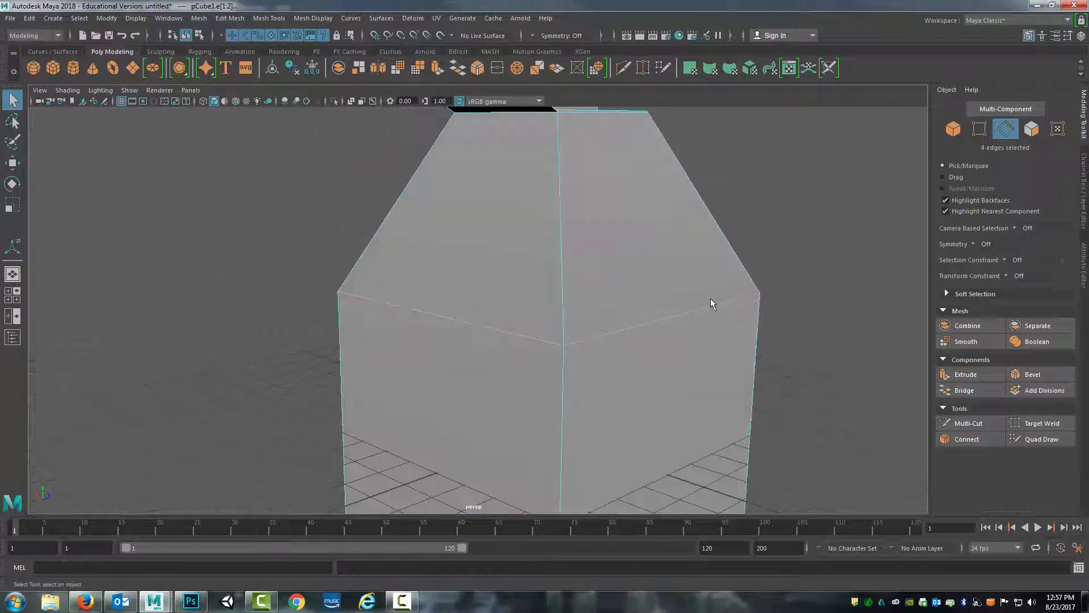
pyautogui.keyDown('alt'); pyautogui.moveTo(362, 305); pyautogui.dragTo(482, 347); pyautogui.keyUp('alt')
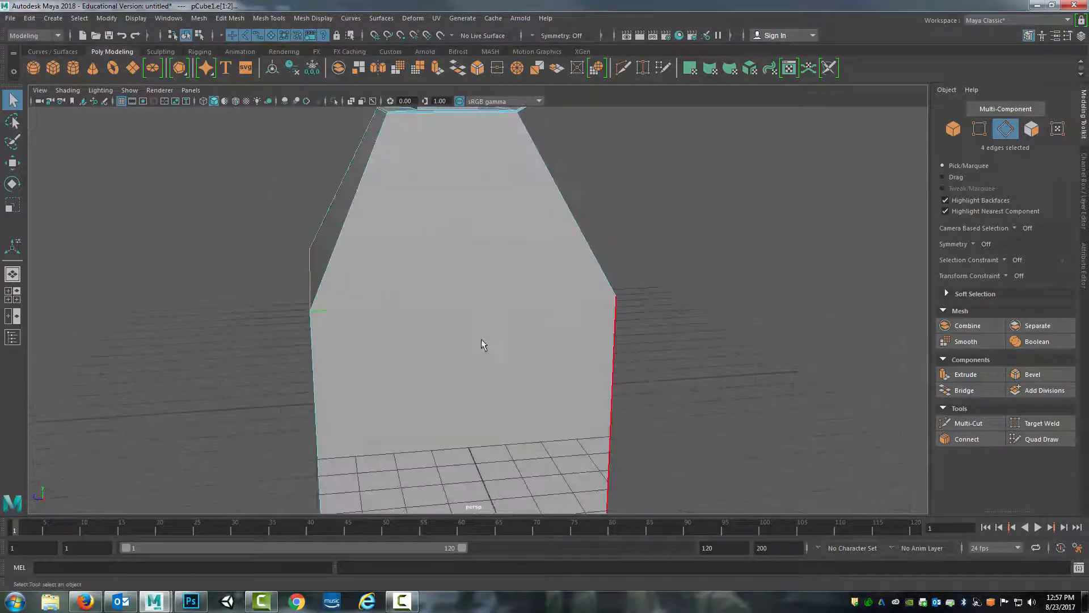
pyautogui.keyDown('alt'); pyautogui.moveTo(394, 321); pyautogui.dragTo(437, 312); pyautogui.keyUp('alt')
pyautogui.scroll(-5, 437, 309)
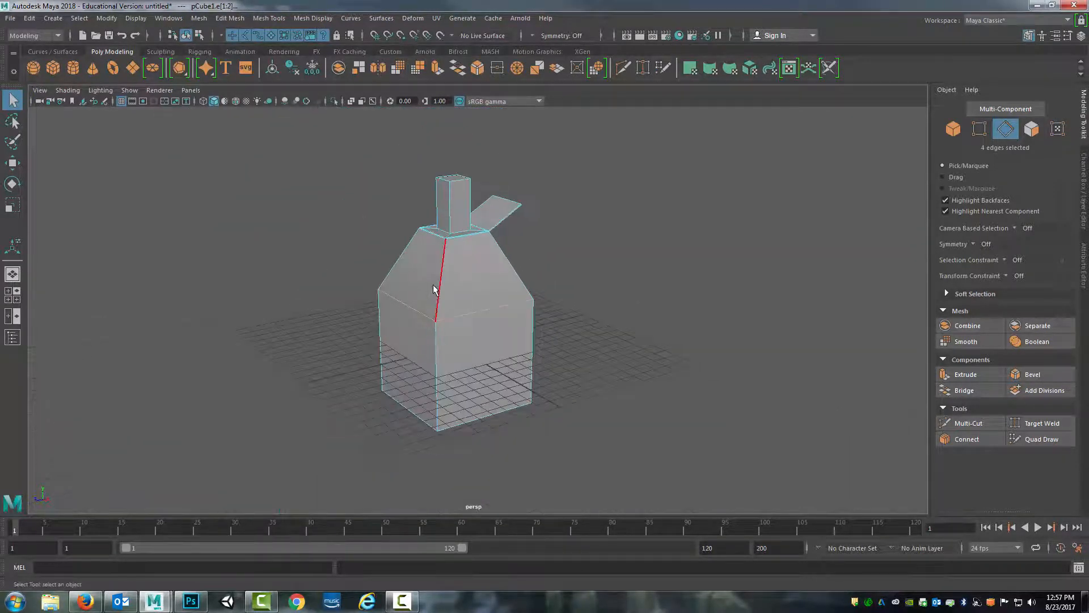
pyautogui.keyDown('alt'); pyautogui.moveTo(486, 249); pyautogui.dragTo(458, 222); pyautogui.keyUp('alt')
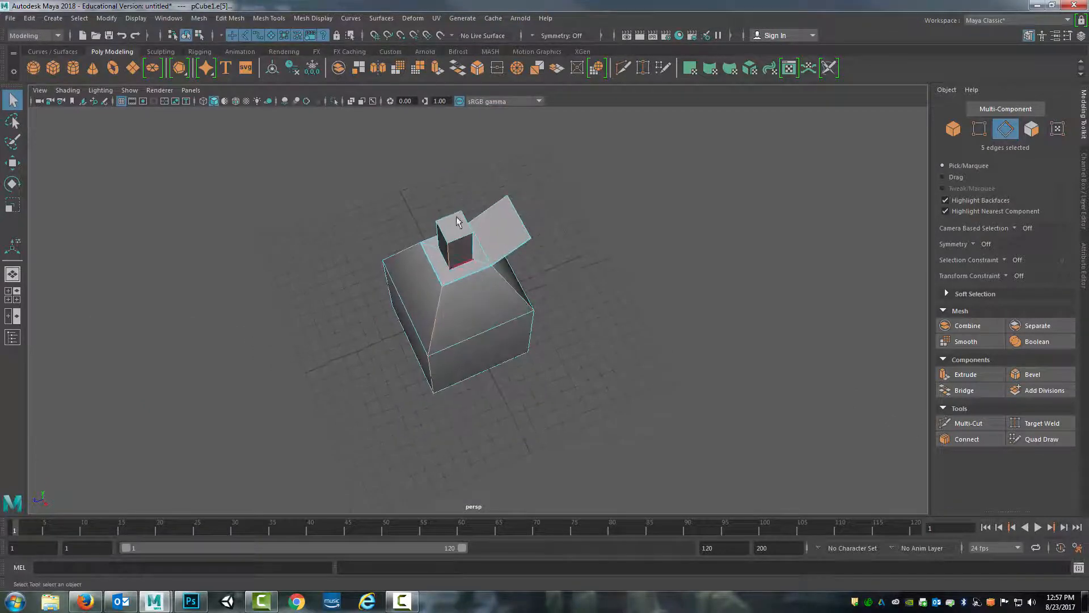
# Step: Examine the whole model from above, from the sides and up close with no edges selected
pyautogui.keyDown('alt'); pyautogui.moveTo(441, 272); pyautogui.dragTo(511, 295); pyautogui.keyUp('alt')
pyautogui.keyDown('alt'); pyautogui.moveTo(510, 296); pyautogui.dragTo(614, 286, button='right'); pyautogui.keyUp('alt')
pyautogui.keyDown('alt'); pyautogui.moveTo(615, 286); pyautogui.dragTo(442, 326); pyautogui.keyUp('alt')
pyautogui.keyDown('alt'); pyautogui.moveTo(554, 260); pyautogui.dragTo(441, 269); pyautogui.keyUp('alt')
pyautogui.scroll(-5, 567, 234)
pyautogui.keyDown('alt'); pyautogui.moveTo(421, 243); pyautogui.dragTo(410, 263, button='middle'); pyautogui.keyUp('alt')
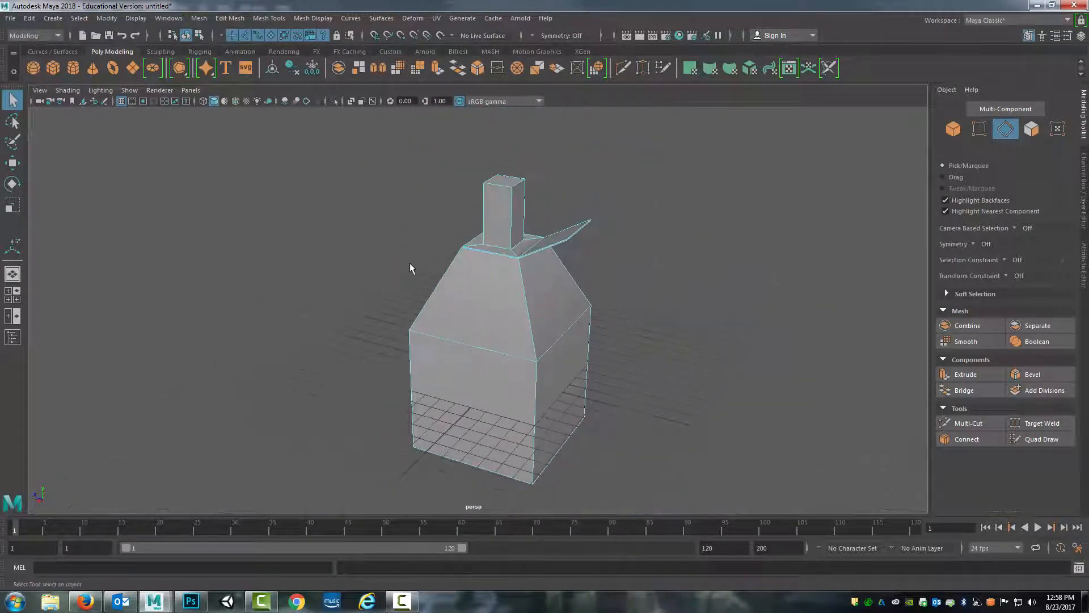
pyautogui.scroll(4, 499, 281)
pyautogui.keyDown('alt'); pyautogui.moveTo(498, 280); pyautogui.dragTo(463, 287, button='middle'); pyautogui.keyUp('alt')
pyautogui.keyDown('alt'); pyautogui.moveTo(398, 299); pyautogui.dragTo(436, 295); pyautogui.keyUp('alt')
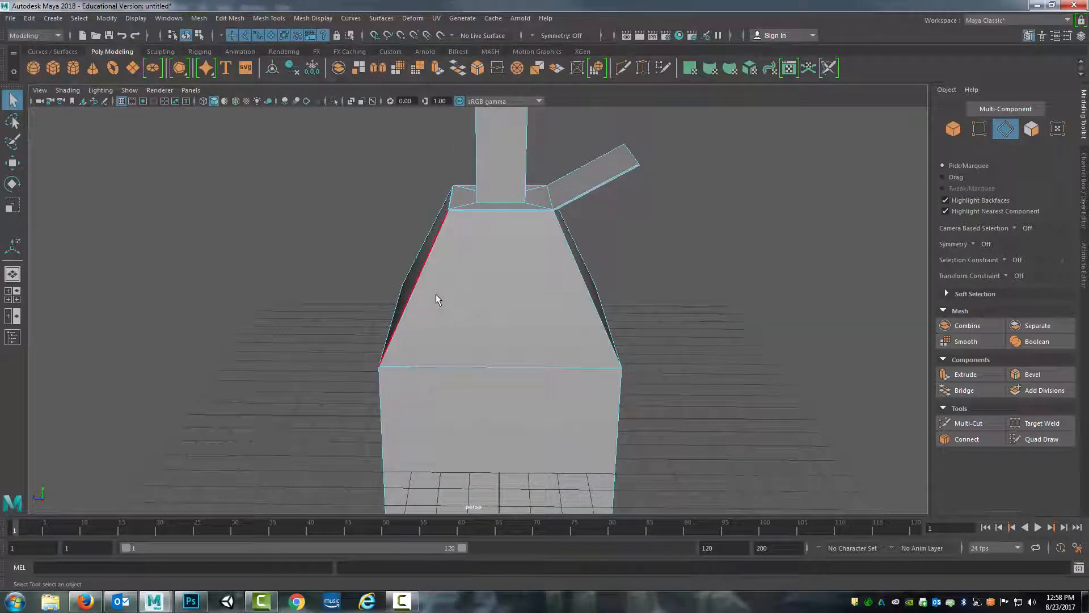
pyautogui.keyDown('alt'); pyautogui.moveTo(448, 288); pyautogui.dragTo(463, 290); pyautogui.keyUp('alt')
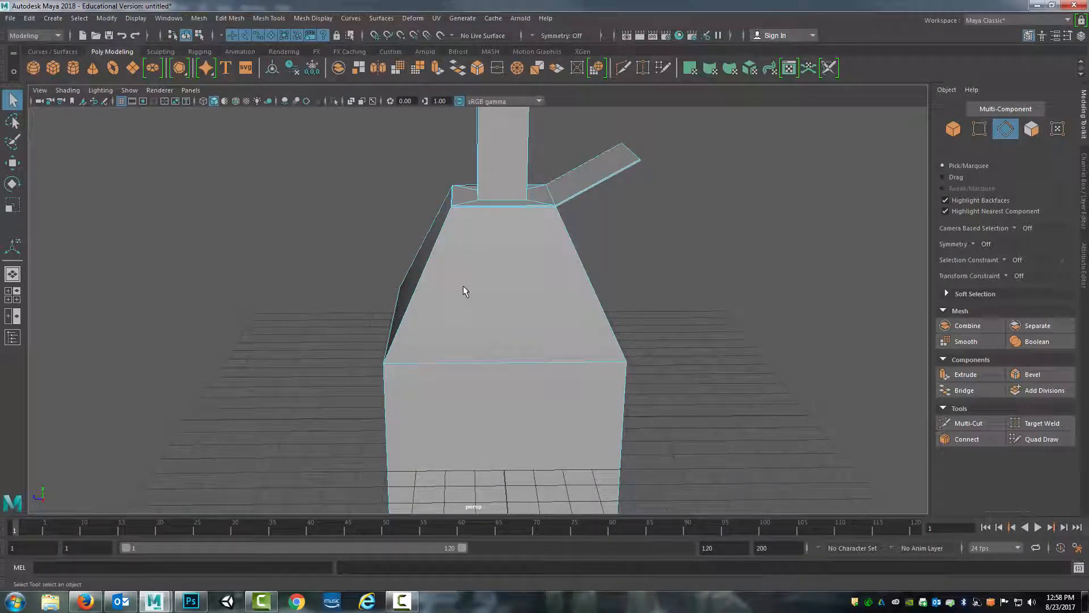
pyautogui.keyDown('alt'); pyautogui.moveTo(441, 366); pyautogui.dragTo(418, 363); pyautogui.keyUp('alt')
# Step: Switch to face selection and select one vertical side face of the lower block
pyautogui.moveTo(467, 259); pyautogui.dragTo(467, 290, button='right')
pyautogui.keyDown('alt'); pyautogui.moveTo(468, 290); pyautogui.dragTo(522, 206); pyautogui.keyUp('alt')
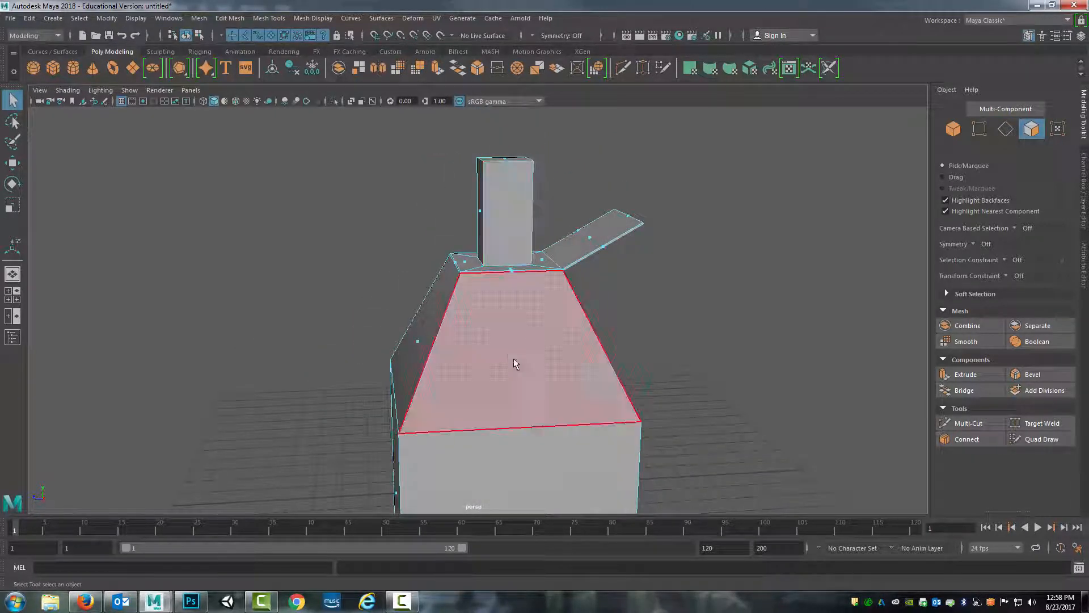
pyautogui.keyDown('alt'); pyautogui.moveTo(613, 330); pyautogui.dragTo(580, 344); pyautogui.keyUp('alt')
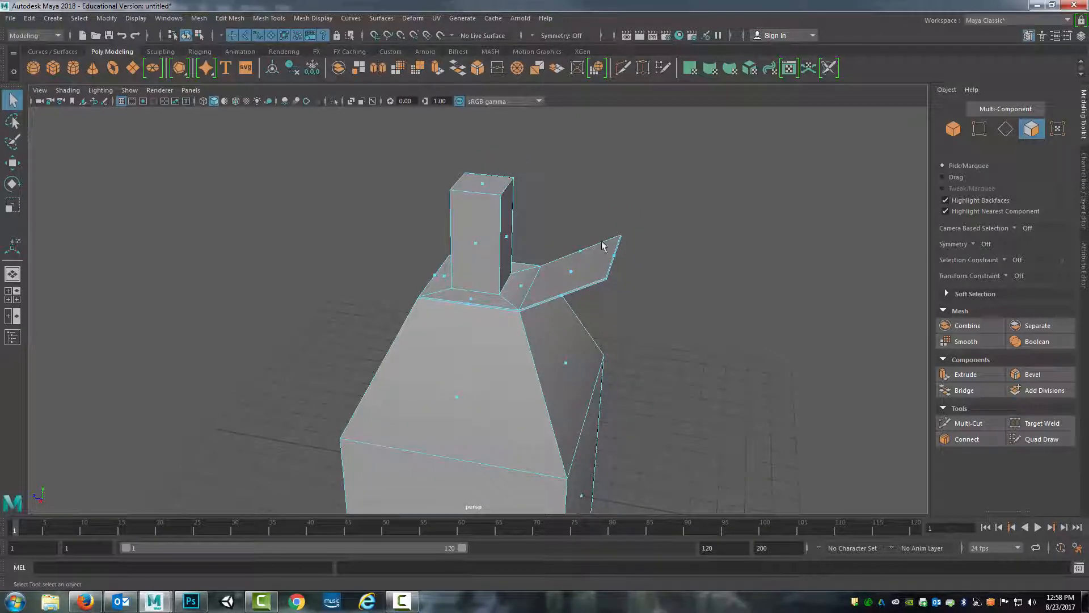
pyautogui.keyDown('alt'); pyautogui.moveTo(464, 386); pyautogui.dragTo(489, 325); pyautogui.keyUp('alt')
pyautogui.click(489, 325)
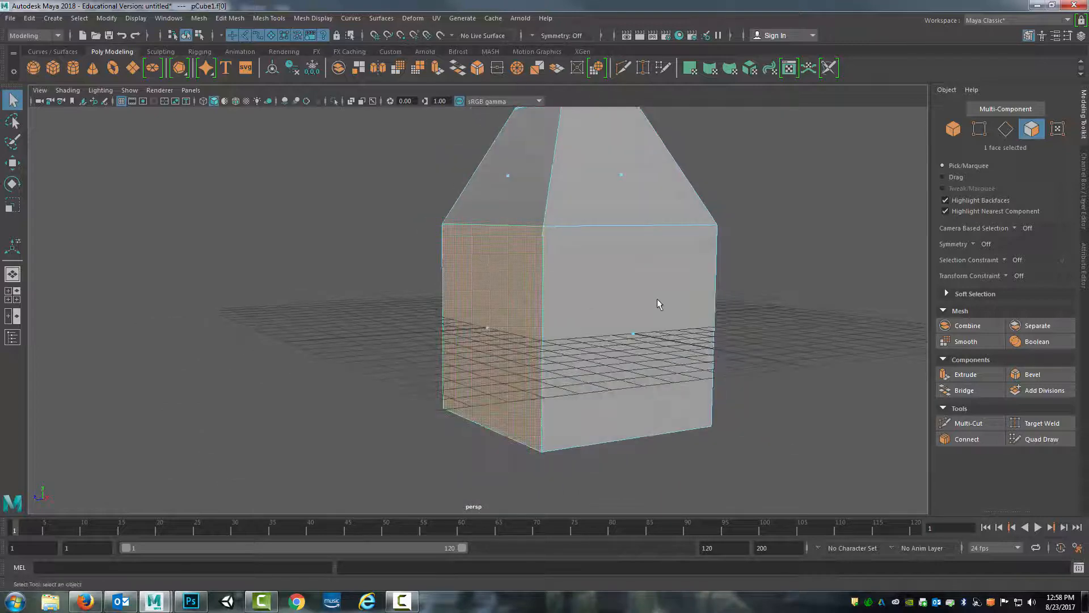
pyautogui.keyDown('alt'); pyautogui.moveTo(612, 318); pyautogui.dragTo(583, 297); pyautogui.keyUp('alt')
pyautogui.keyDown('alt'); pyautogui.moveTo(442, 276); pyautogui.dragTo(467, 286); pyautogui.keyUp('alt')
# Step: Extrude the selected side face outward with a local Z translation of about 9.73
pyautogui.doubleClick(438, 72)
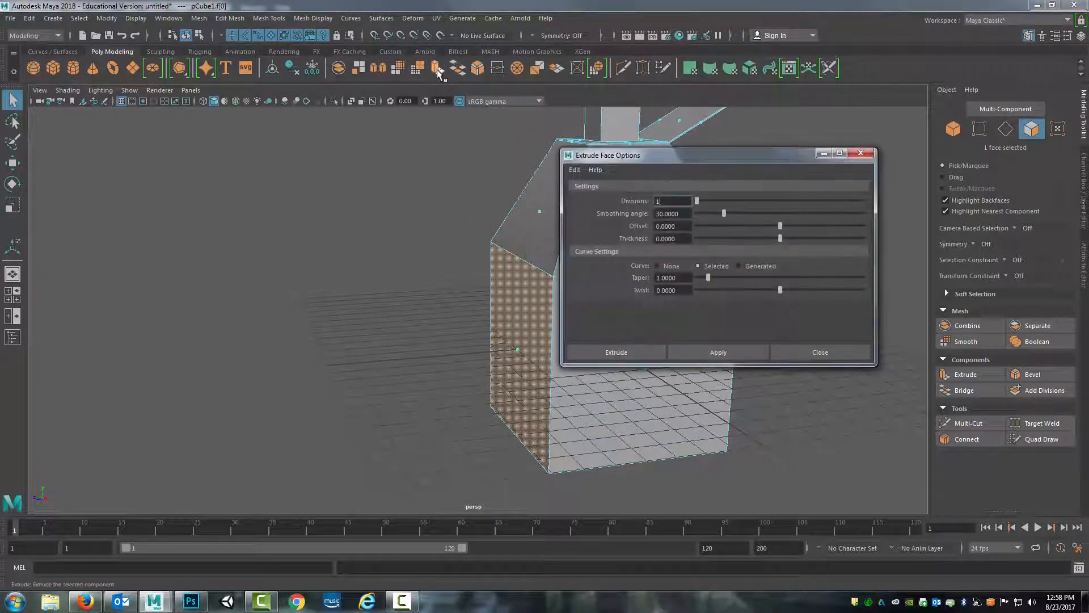
pyautogui.click(861, 155)
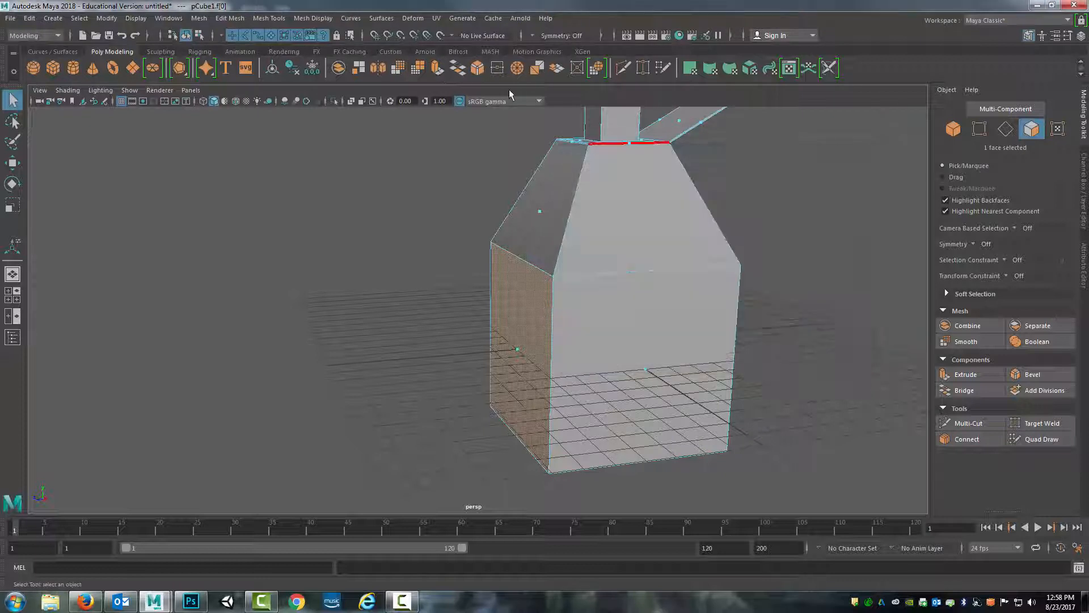
pyautogui.click(440, 67)
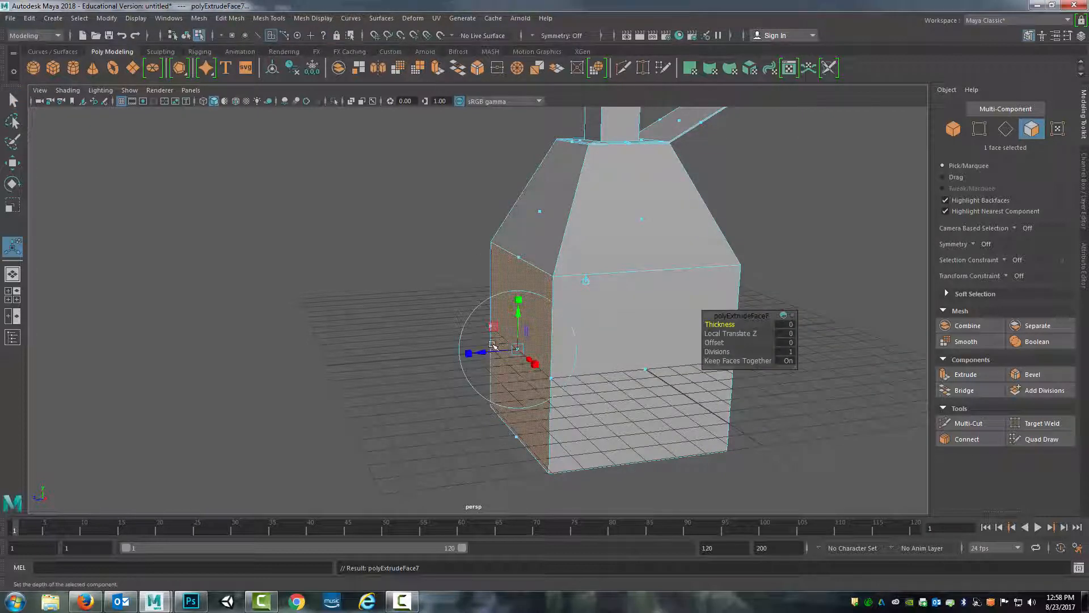
pyautogui.moveTo(481, 353); pyautogui.dragTo(244, 369)
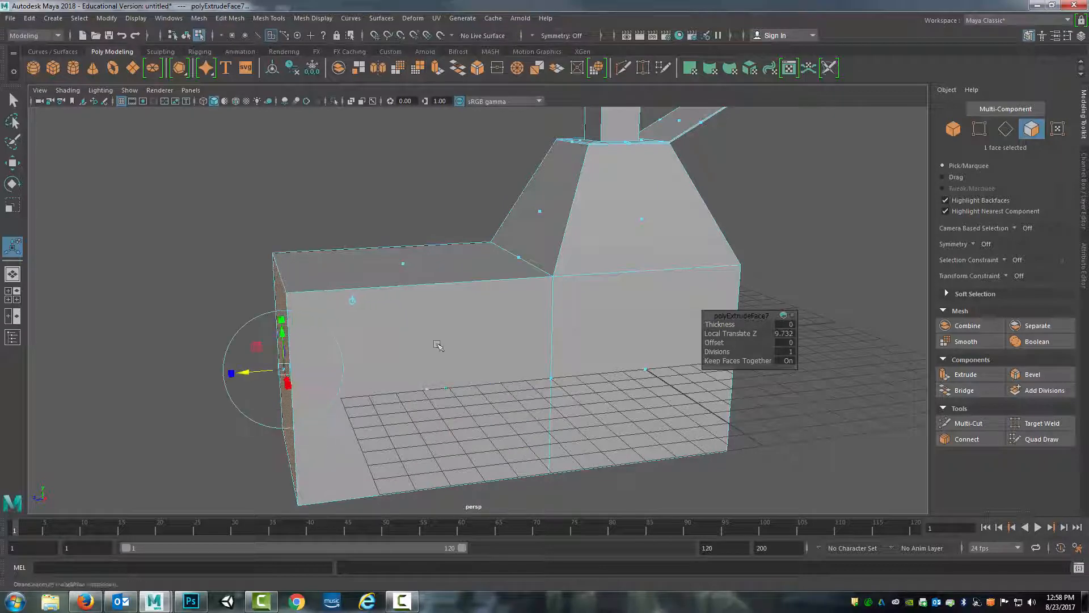
# Step: Switch the model to object selection and examine the new side extension from several angles
pyautogui.scroll(3, 575, 309)
pyautogui.keyDown('alt'); pyautogui.moveTo(575, 309); pyautogui.dragTo(586, 238); pyautogui.keyUp('alt')
pyautogui.moveTo(584, 237); pyautogui.dragTo(594, 269, button='right')
pyautogui.keyDown('alt'); pyautogui.moveTo(591, 304); pyautogui.dragTo(563, 237); pyautogui.keyUp('alt')
pyautogui.moveTo(563, 237); pyautogui.dragTo(577, 216, button='right')
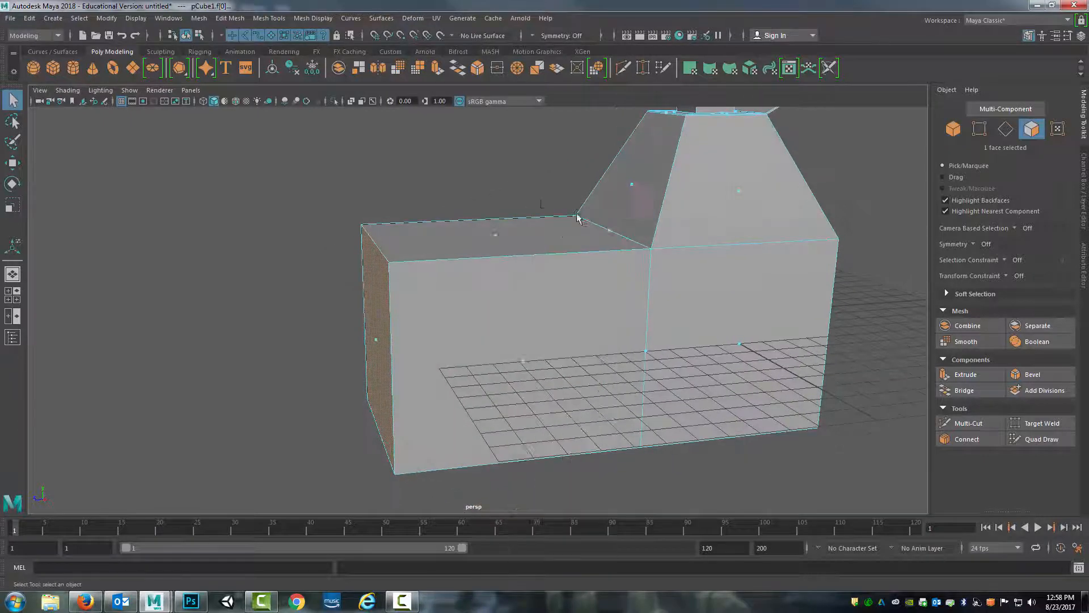
pyautogui.keyDown('alt'); pyautogui.moveTo(571, 291); pyautogui.dragTo(482, 383); pyautogui.keyUp('alt')
pyautogui.click(481, 383)
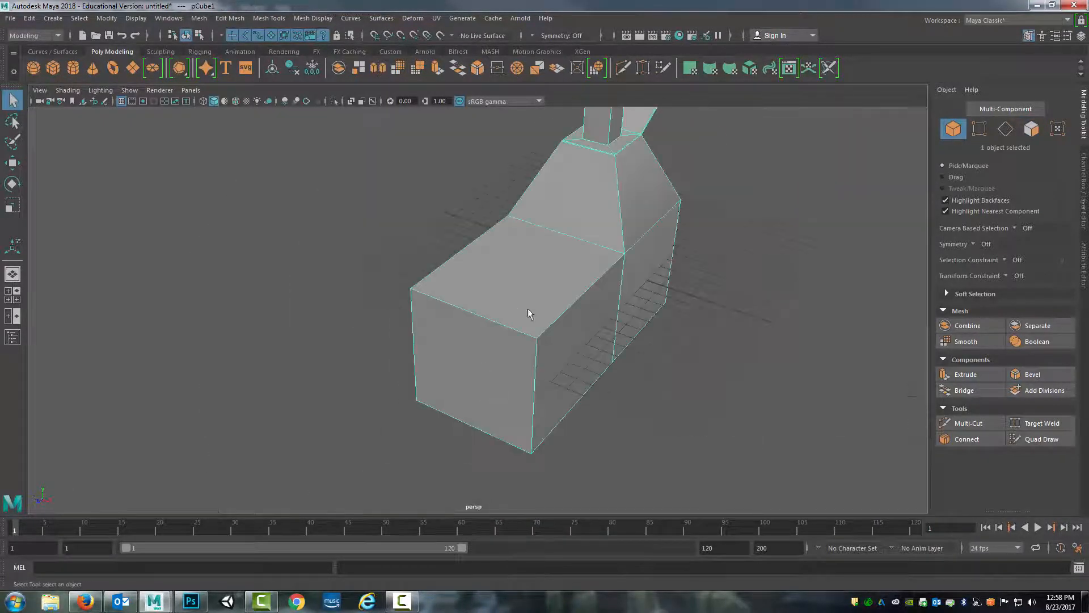
pyautogui.keyDown('alt'); pyautogui.moveTo(529, 310); pyautogui.dragTo(565, 293); pyautogui.keyUp('alt')
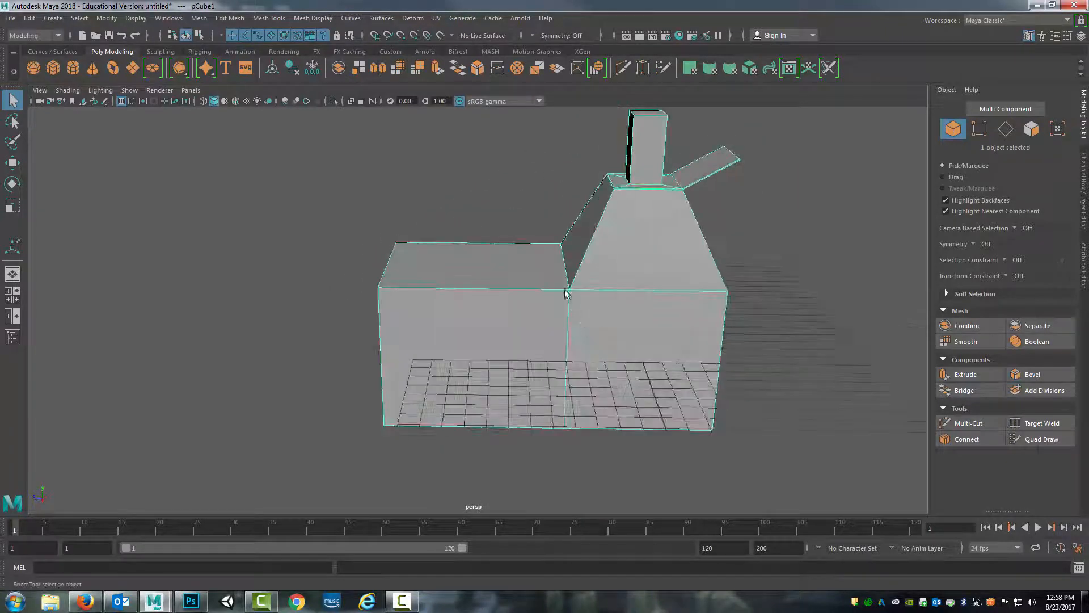
# Step: Return to face selection, pick the zero-width face at the seam between the extension and the original block, and examine it up close
pyautogui.moveTo(526, 270); pyautogui.dragTo(526, 288, button='right')
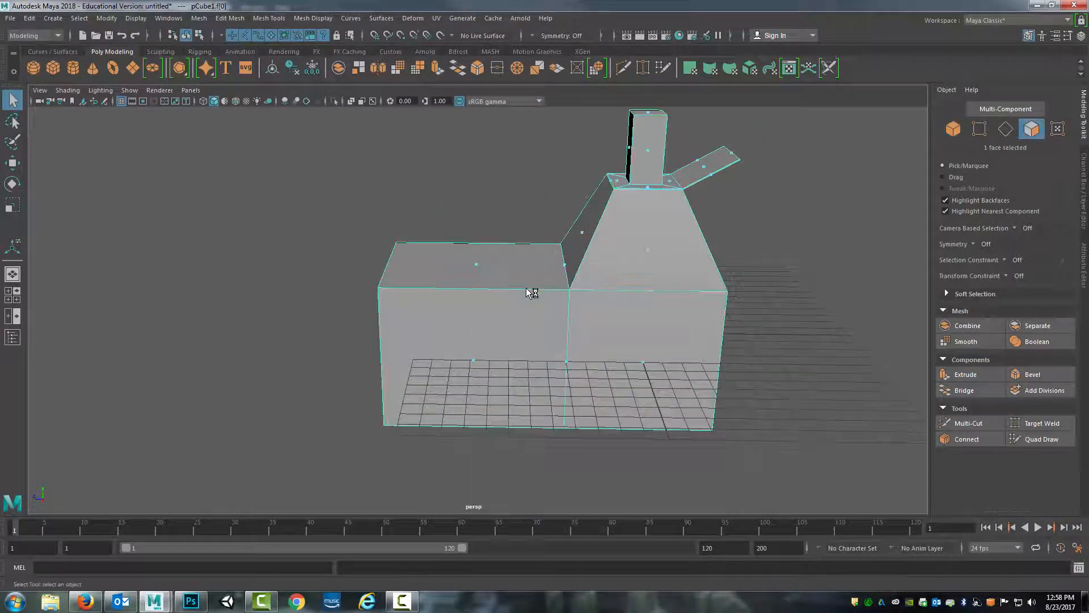
pyautogui.click(571, 359)
pyautogui.press('f')
pyautogui.press('w')
pyautogui.press('q')
pyautogui.keyDown('alt'); pyautogui.moveTo(603, 261); pyautogui.dragTo(563, 234); pyautogui.keyUp('alt')
pyautogui.scroll(-5, 567, 284)
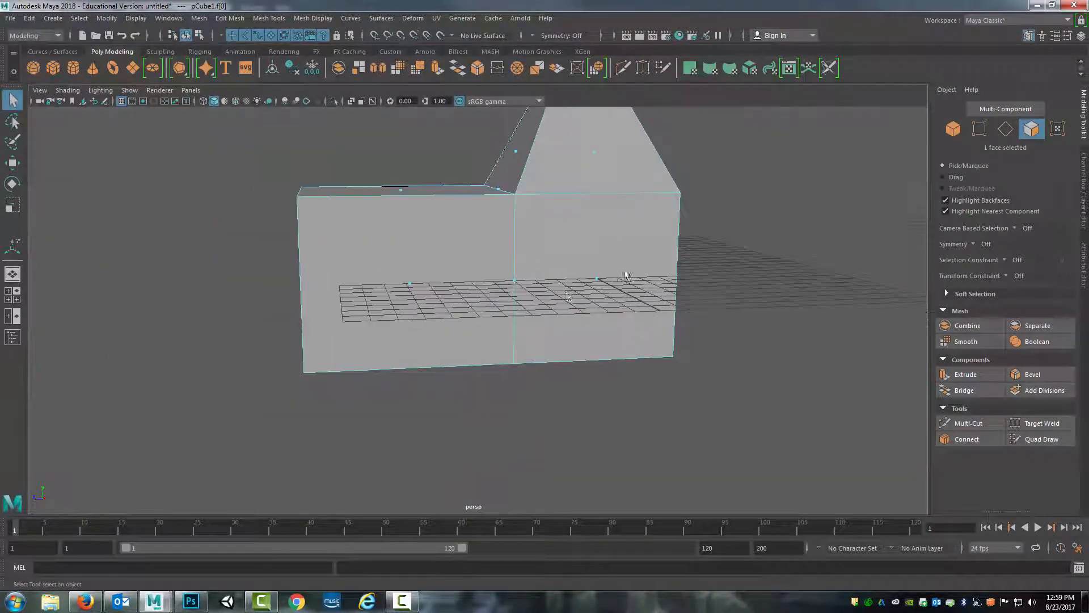
# Step: Select the faces of the side extension and move them outward along Z to about 12.70, widening the seam faces
pyautogui.keyDown('alt'); pyautogui.moveTo(497, 304); pyautogui.dragTo(459, 338); pyautogui.keyUp('alt')
pyautogui.moveTo(264, 205); pyautogui.dragTo(521, 421)
pyautogui.press('w')
pyautogui.moveTo(424, 327); pyautogui.dragTo(333, 343)
pyautogui.keyDown('alt'); pyautogui.moveTo(808, 316); pyautogui.dragTo(692, 331, button='middle'); pyautogui.keyUp('alt')
pyautogui.keyDown('alt'); pyautogui.moveTo(691, 331); pyautogui.dragTo(637, 333); pyautogui.keyUp('alt')
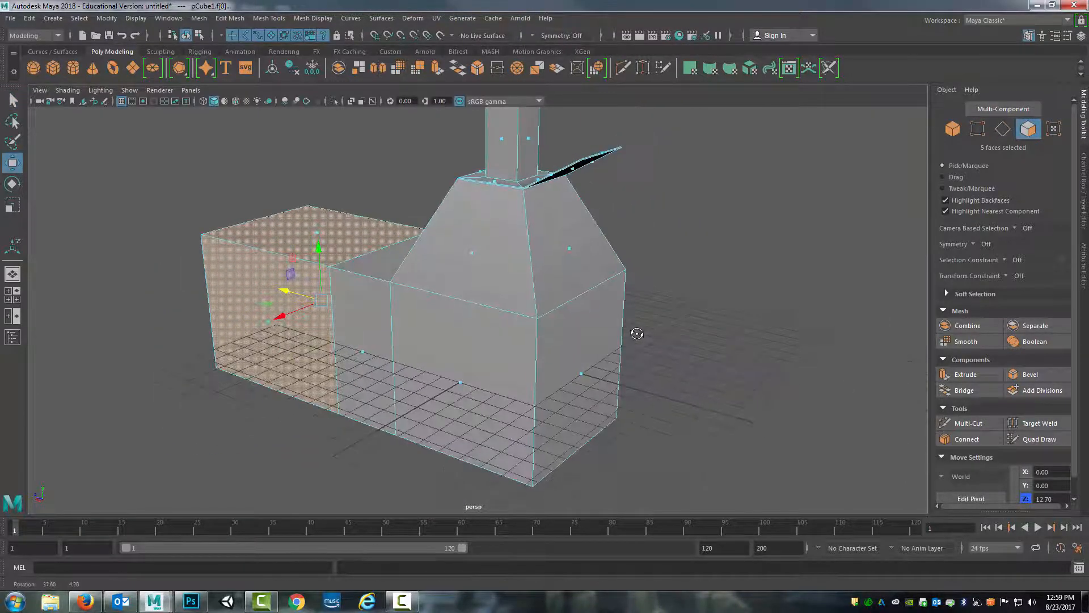
# Step: Select the block's opposite side face, extrude it outward, and undo the pull
pyautogui.click(585, 375)
pyautogui.keyDown('alt'); pyautogui.moveTo(585, 375); pyautogui.dragTo(488, 369); pyautogui.keyUp('alt')
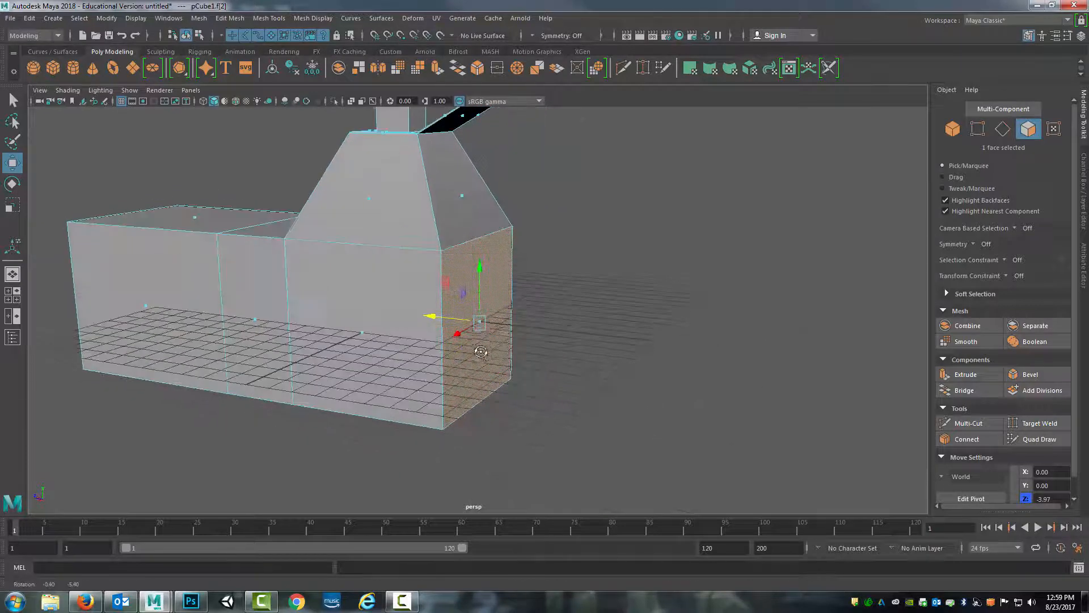
pyautogui.click(438, 67)
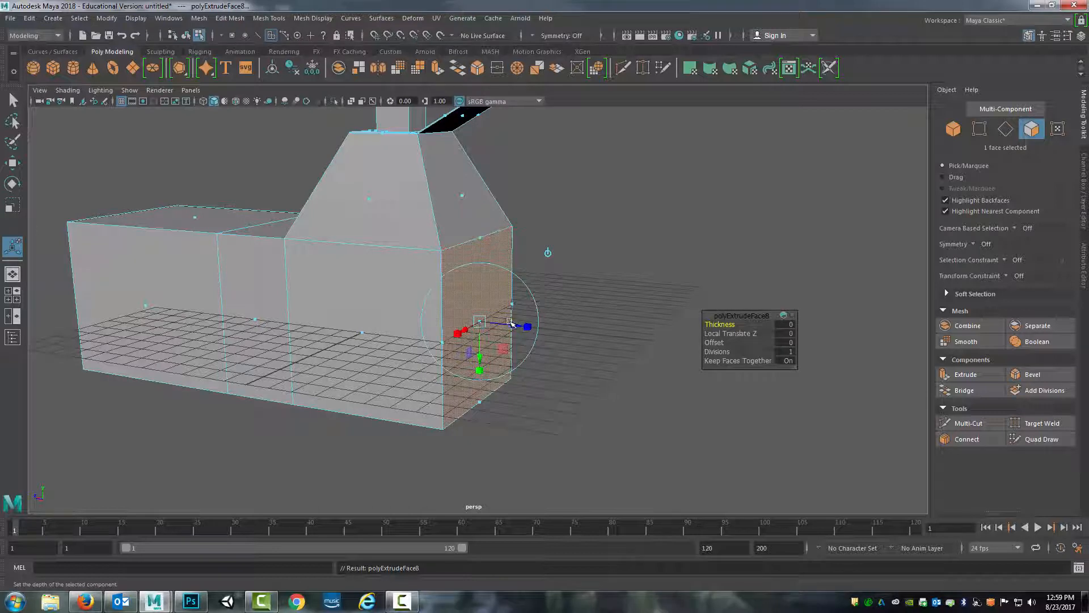
pyautogui.moveTo(511, 325); pyautogui.dragTo(634, 355)
pyautogui.hotkey('ctrl', 'z')
pyautogui.hotkey('ctrl', 'z')
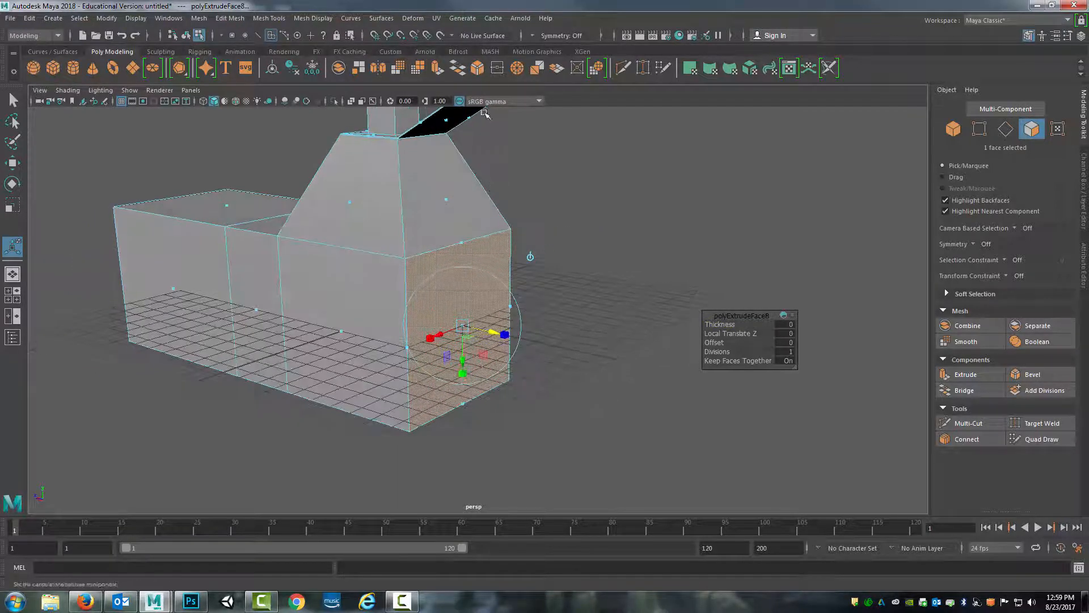
# Step: Extrude the same side face again with a local Z translation of about 8.77
pyautogui.click(438, 69)
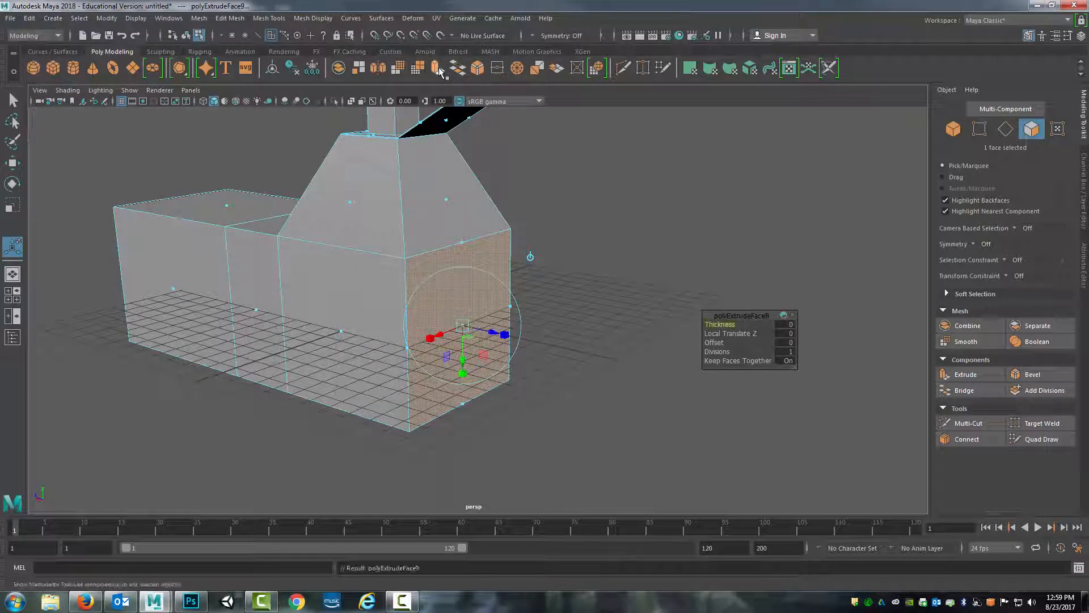
pyautogui.moveTo(490, 332); pyautogui.dragTo(650, 392)
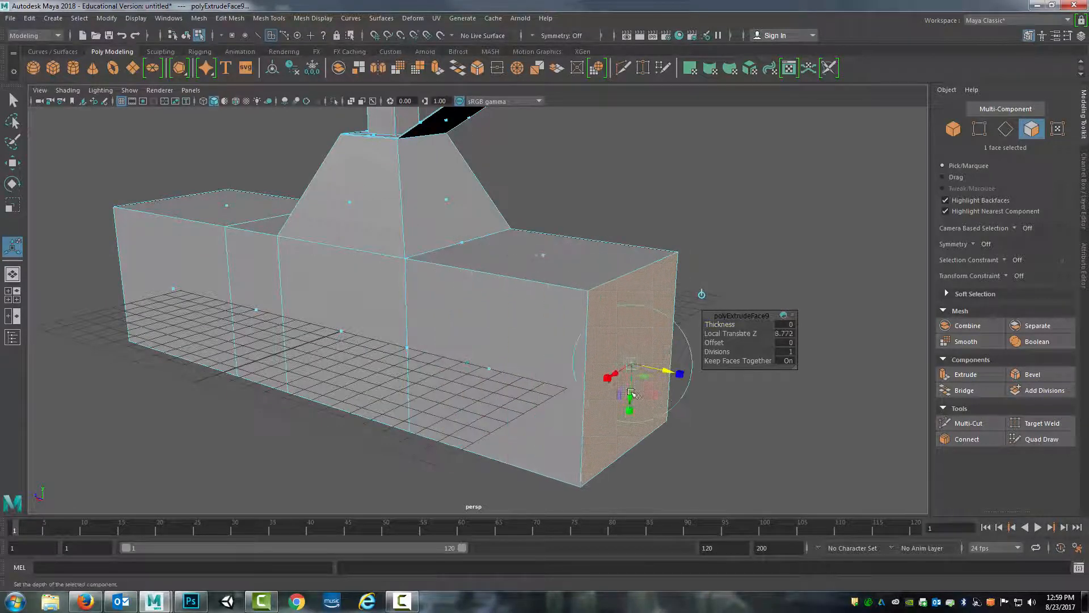
pyautogui.keyDown('alt'); pyautogui.moveTo(417, 264); pyautogui.dragTo(475, 304); pyautogui.keyUp('alt')
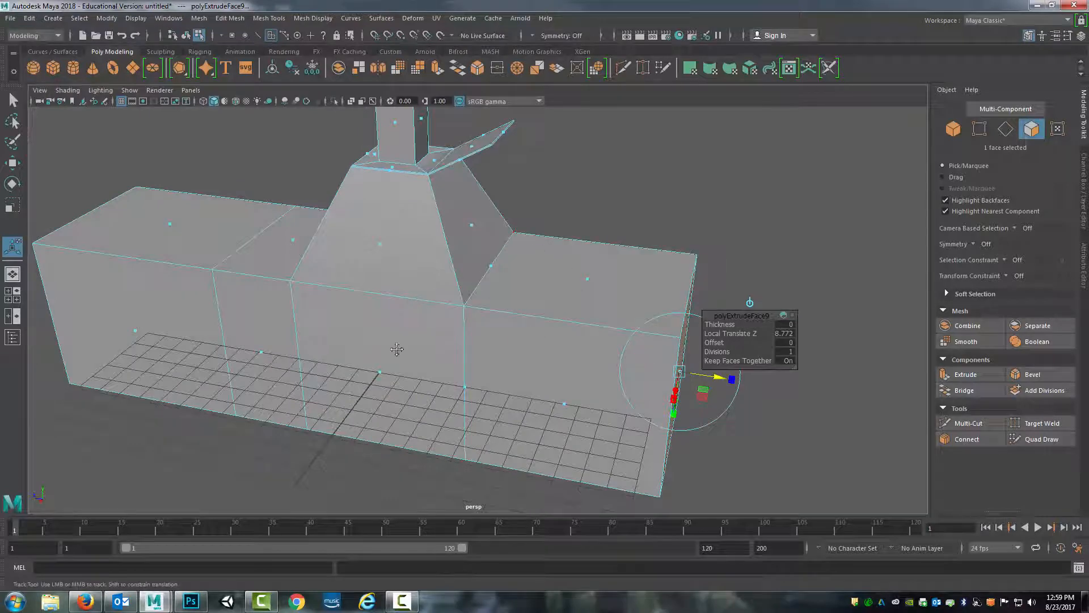
pyautogui.keyDown('alt'); pyautogui.moveTo(396, 349); pyautogui.dragTo(452, 351, button='middle'); pyautogui.keyUp('alt')
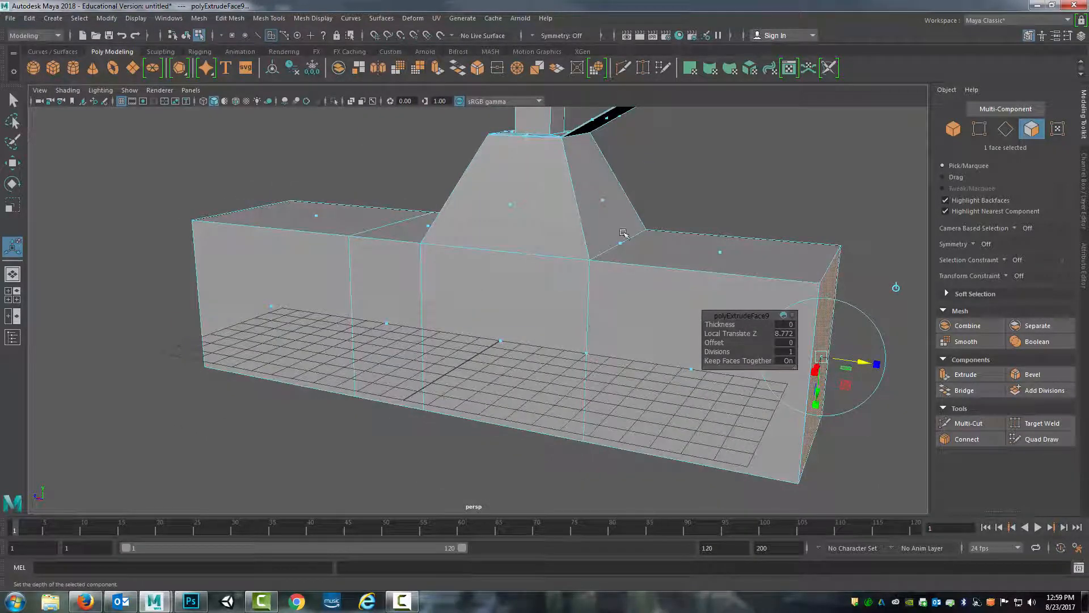
# Step: Select only the end face of the first side extension
pyautogui.keyDown('alt'); pyautogui.moveTo(436, 325); pyautogui.dragTo(595, 289); pyautogui.keyUp('alt')
pyautogui.keyDown('alt'); pyautogui.moveTo(393, 335); pyautogui.dragTo(658, 345); pyautogui.keyUp('alt')
pyautogui.doubleClick(612, 299)
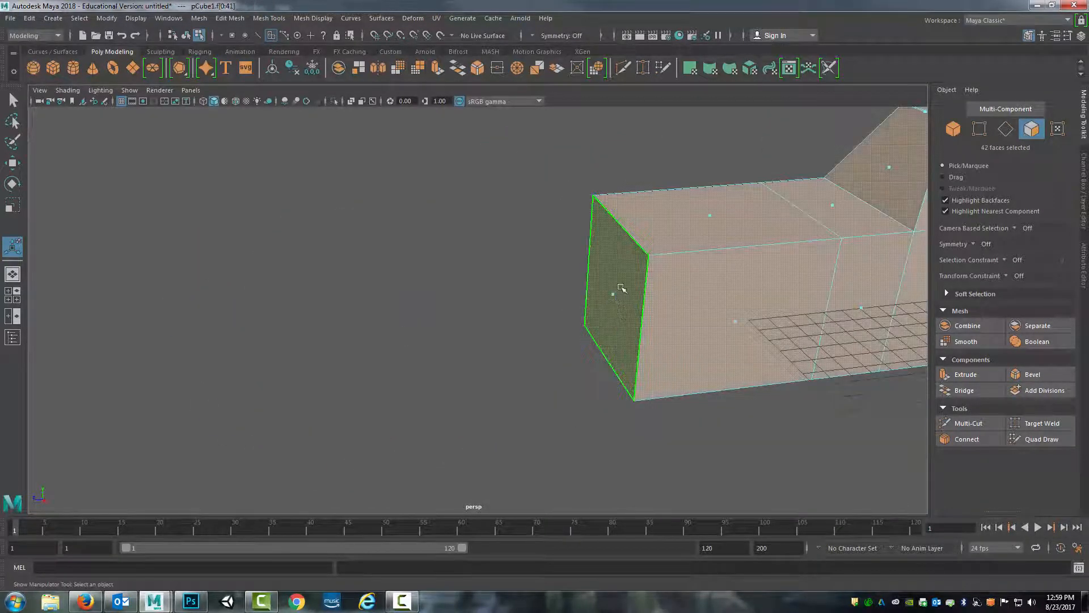
pyautogui.click(620, 290)
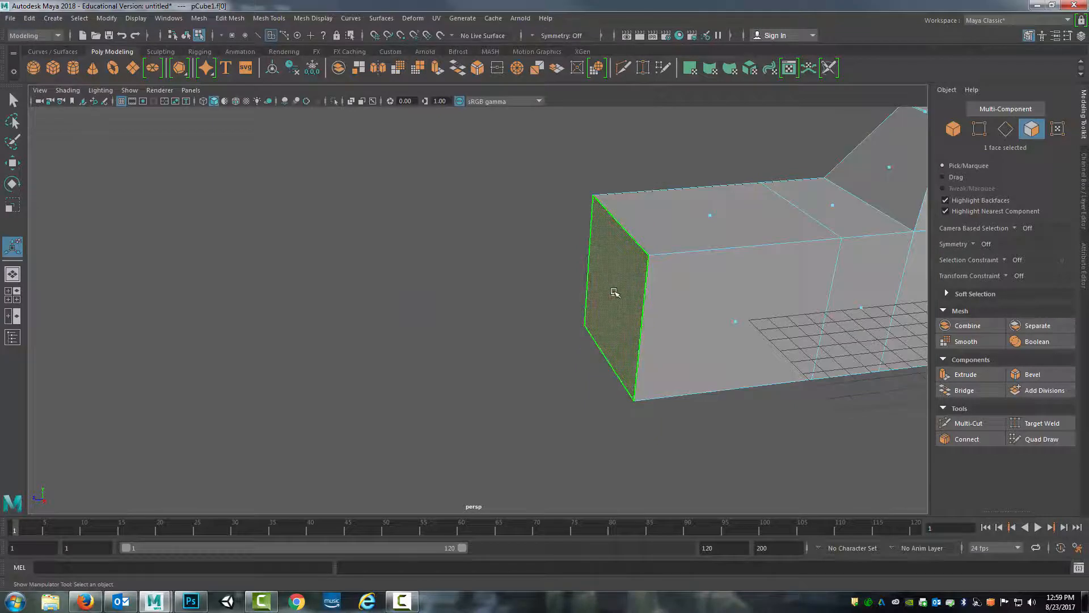
# Step: Extrude the end face, move it outward along Z by about 4.9, and undo both operations
pyautogui.click(437, 68)
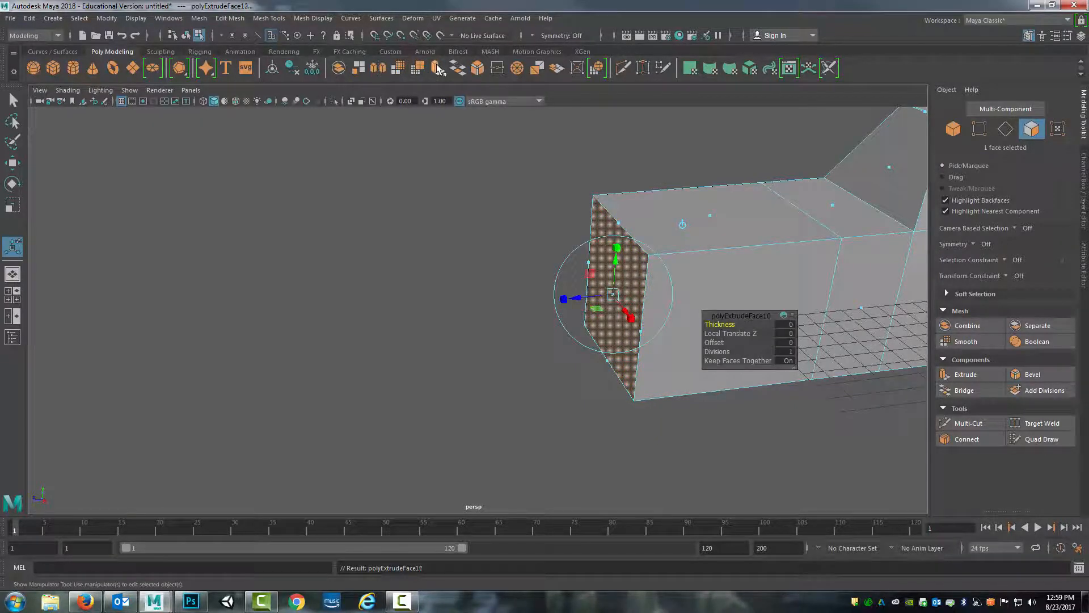
pyautogui.press('w')
pyautogui.keyDown('alt'); pyautogui.moveTo(633, 260); pyautogui.dragTo(515, 248); pyautogui.keyUp('alt')
pyautogui.scroll(2, 532, 258)
pyautogui.keyDown('alt'); pyautogui.moveTo(596, 262); pyautogui.dragTo(502, 305); pyautogui.keyUp('alt')
pyautogui.moveTo(380, 382); pyautogui.dragTo(250, 427)
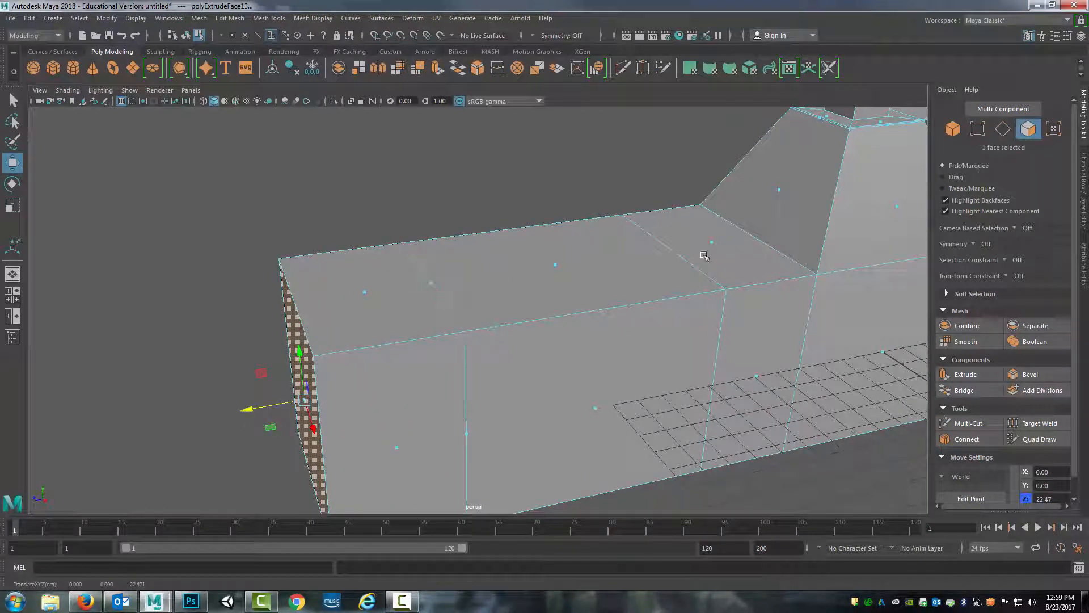
pyautogui.hotkey('ctrl', 'z')
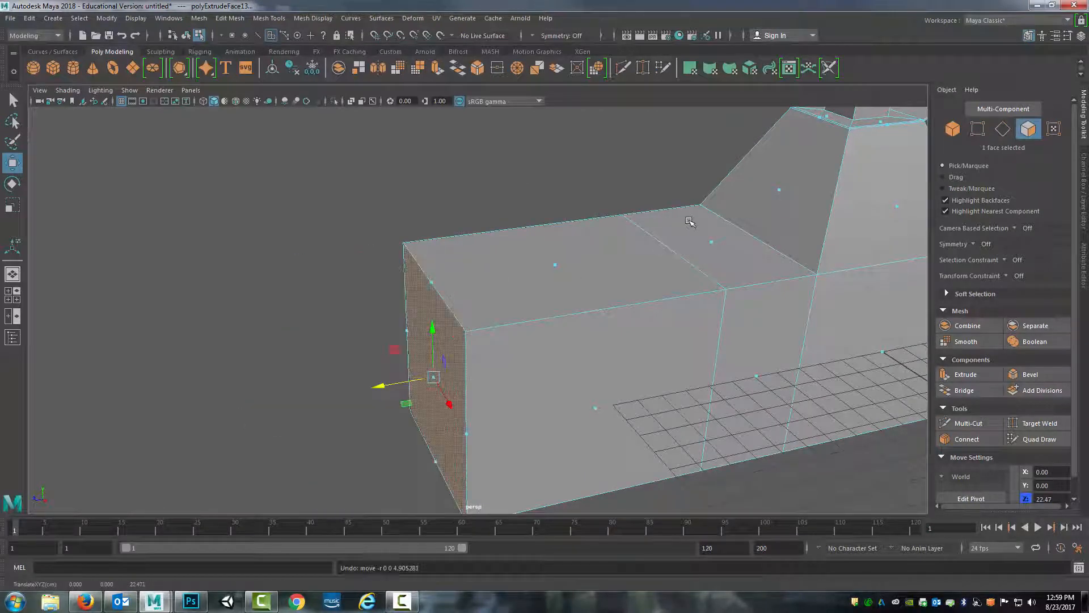
pyautogui.hotkey('ctrl', 'z')
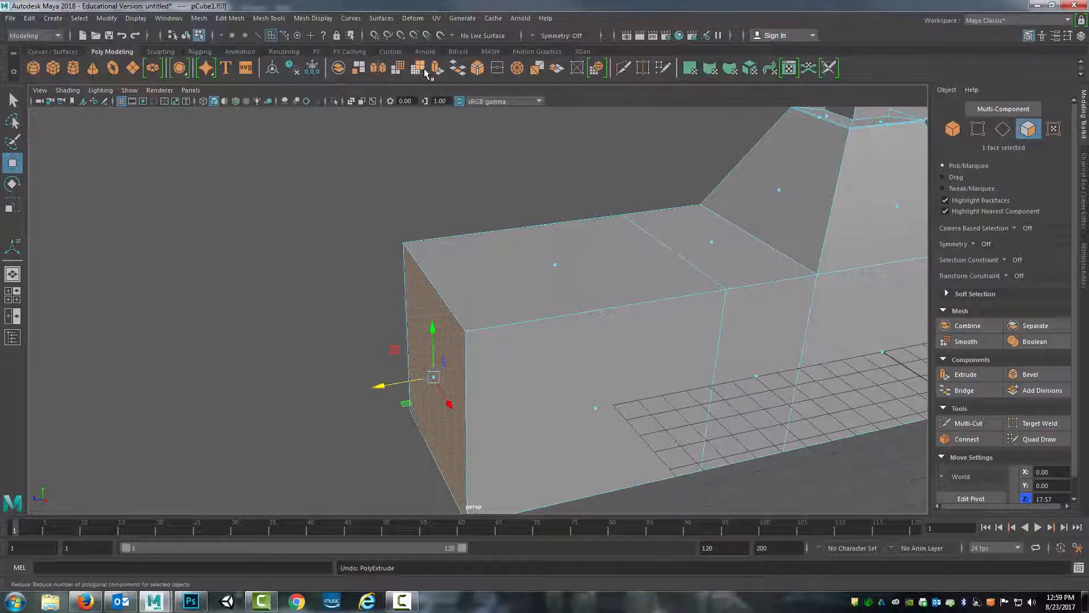
# Step: Try extruding the end face again and moving it outward, and undo back to the unextruded end face
pyautogui.hotkey('ctrl', 'e')
pyautogui.moveTo(394, 384); pyautogui.dragTo(239, 413)
pyautogui.scroll(-1, 675, 281)
pyautogui.keyDown('alt'); pyautogui.moveTo(683, 283); pyautogui.dragTo(701, 234, button='middle'); pyautogui.keyUp('alt')
pyautogui.scroll(-2, 701, 234)
pyautogui.hotkey('ctrl', 'z')
pyautogui.hotkey('ctrl', 'z')
pyautogui.hotkey('ctrl', 'z')
pyautogui.hotkey('ctrl', 'z')
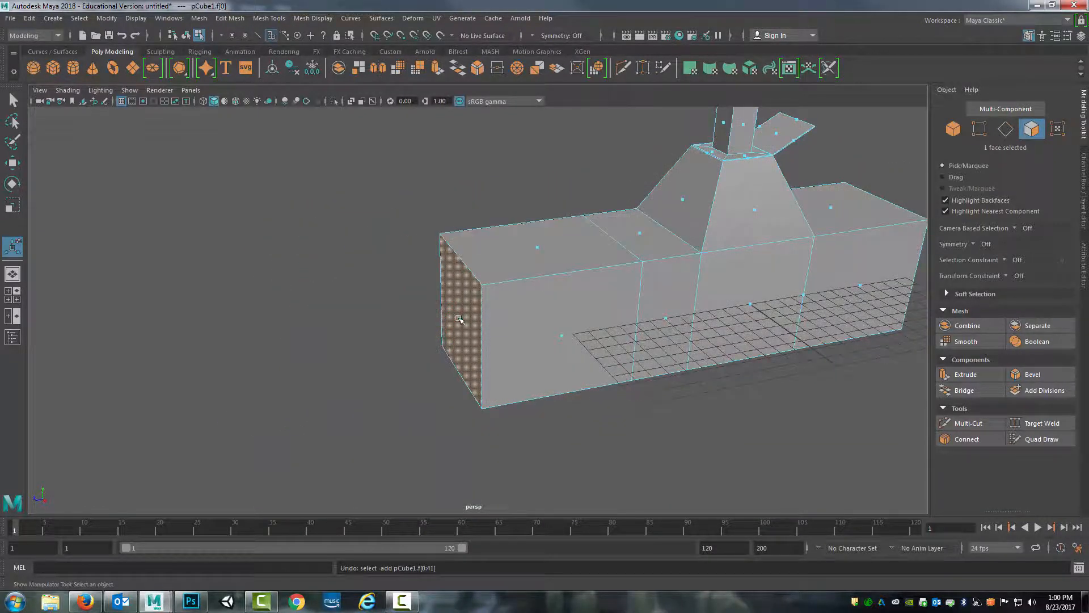
# Step: Extrude the extension's end face outward with a local Z translation of about 9.25
pyautogui.press('w')
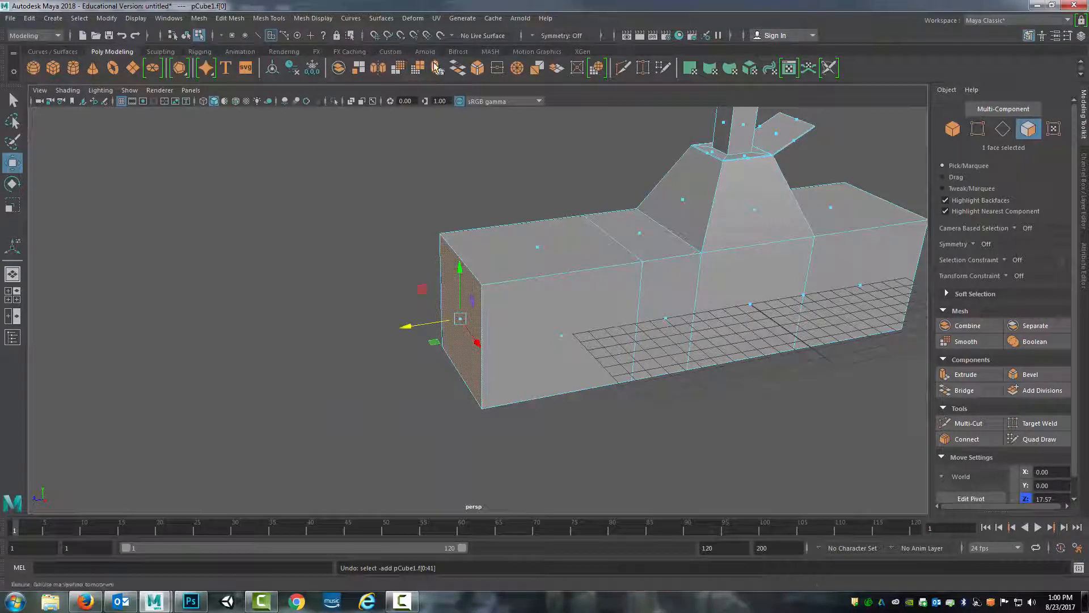
pyautogui.click(437, 68)
pyautogui.doubleClick(438, 68)
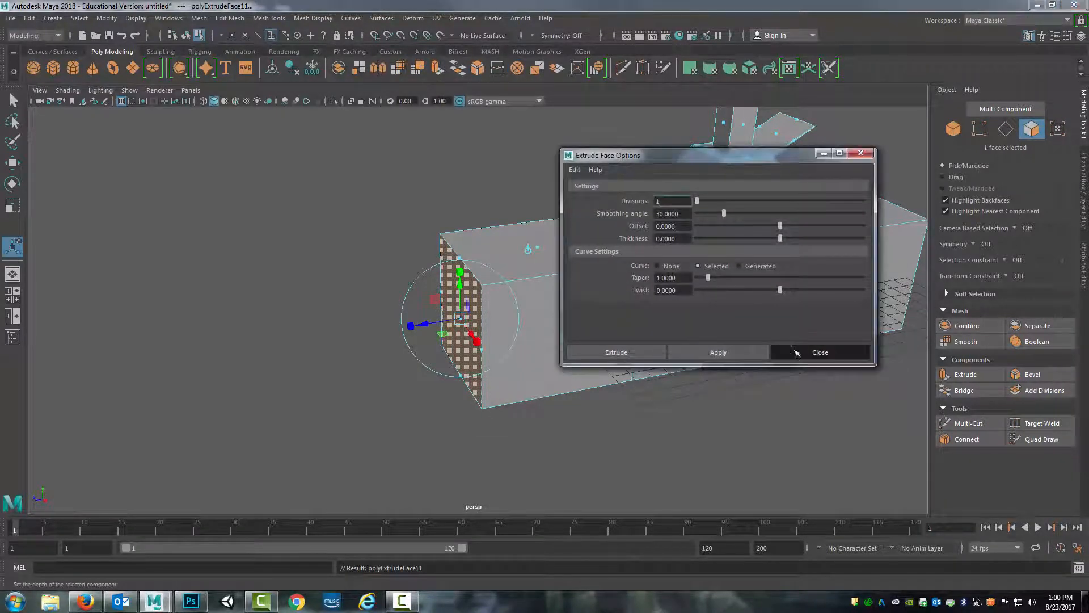
pyautogui.click(780, 353)
pyautogui.click(438, 68)
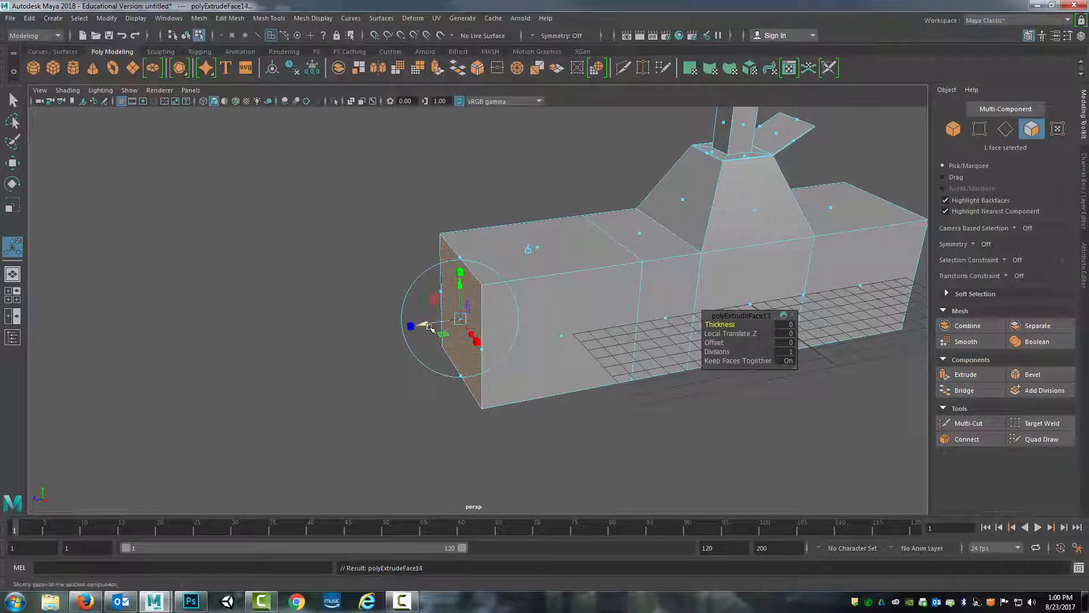
pyautogui.moveTo(424, 325); pyautogui.dragTo(263, 393)
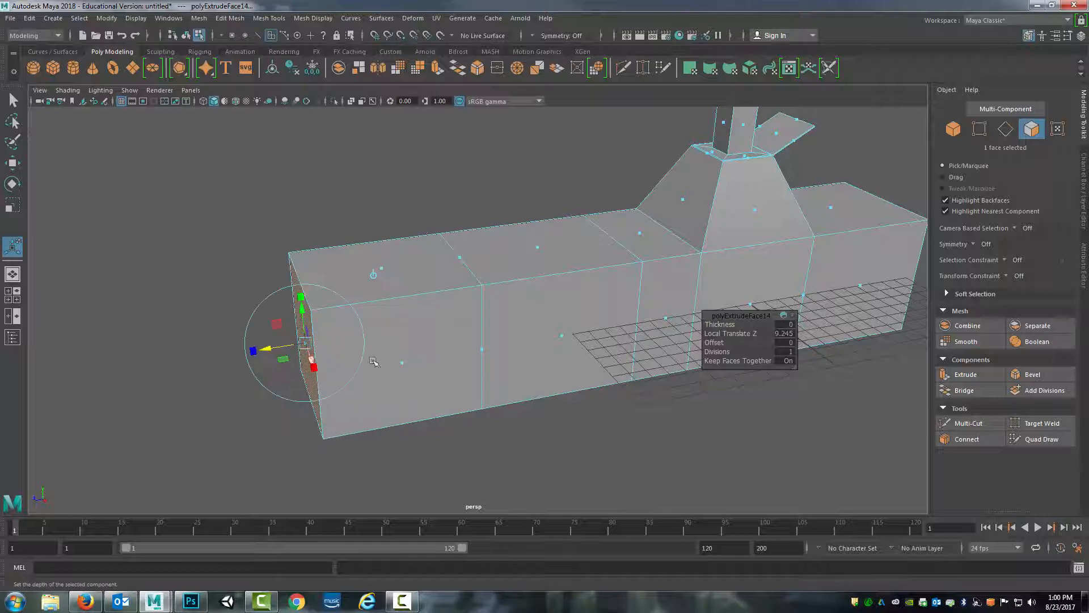
# Step: Extrude the new end face and scale it down uniformly to form a smaller inset face
pyautogui.keyDown('alt'); pyautogui.moveTo(418, 360); pyautogui.dragTo(397, 361); pyautogui.keyUp('alt')
pyautogui.keyDown('alt'); pyautogui.moveTo(397, 361); pyautogui.dragTo(503, 368, button='middle'); pyautogui.keyUp('alt')
pyautogui.keyDown('alt'); pyautogui.moveTo(503, 370); pyautogui.dragTo(557, 360); pyautogui.keyUp('alt')
pyautogui.click(436, 68)
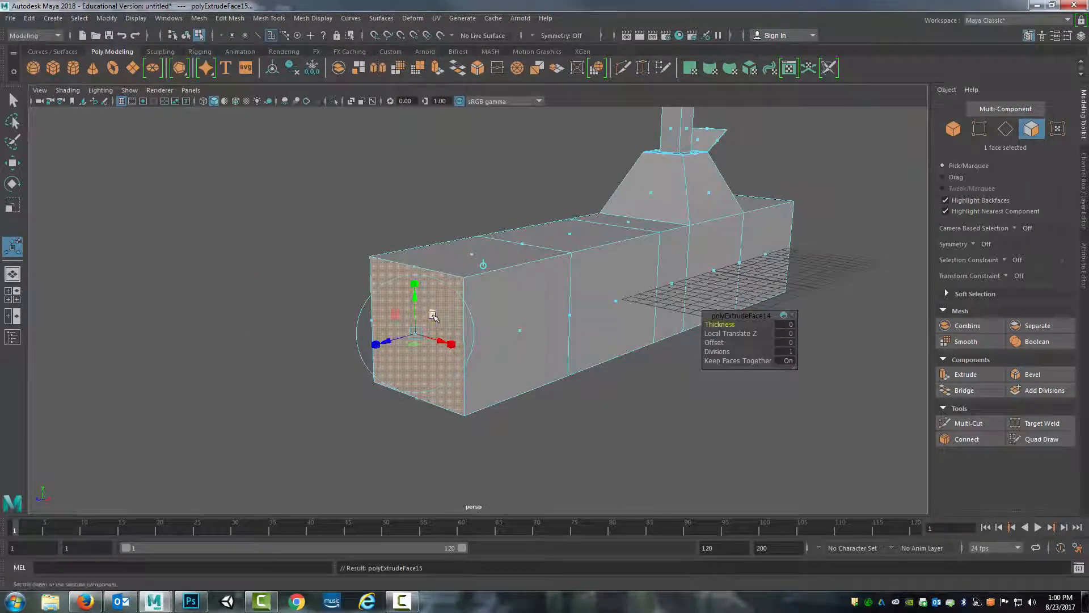
pyautogui.press('r')
pyautogui.moveTo(415, 334); pyautogui.dragTo(369, 293)
# Step: Extrude the inset face, move it outward, and rotate it
pyautogui.click(437, 67)
pyautogui.press('w')
pyautogui.press('e')
# Step: Extrude the rotated face again, move it outward along Z to about 37.39, and switch to edge selection
pyautogui.click(437, 68)
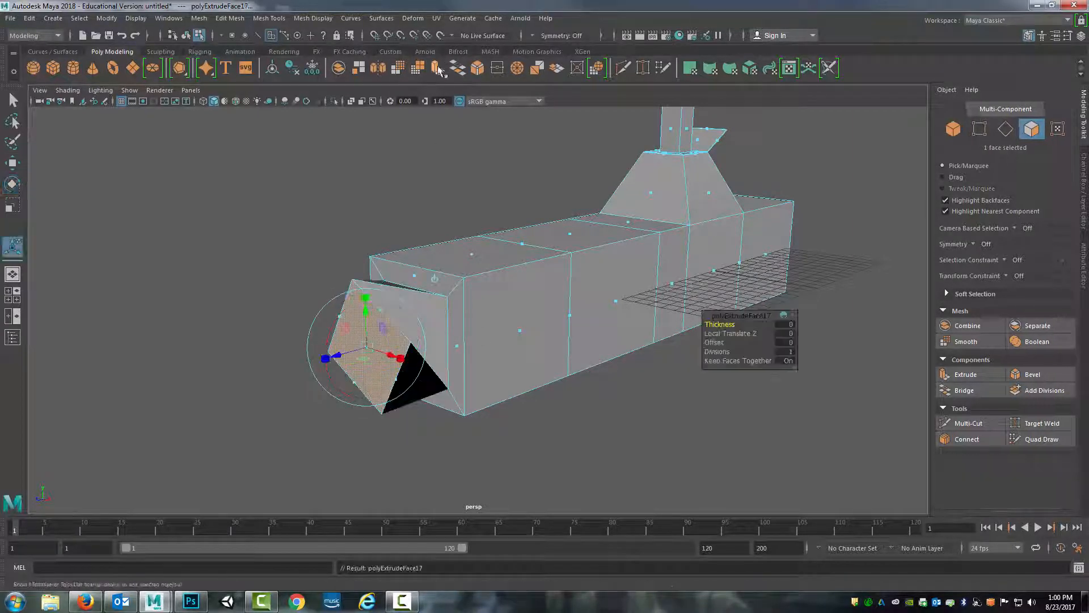
pyautogui.press('w')
pyautogui.moveTo(319, 362); pyautogui.dragTo(208, 424)
pyautogui.keyDown('alt'); pyautogui.moveTo(502, 310); pyautogui.dragTo(477, 254); pyautogui.keyUp('alt')
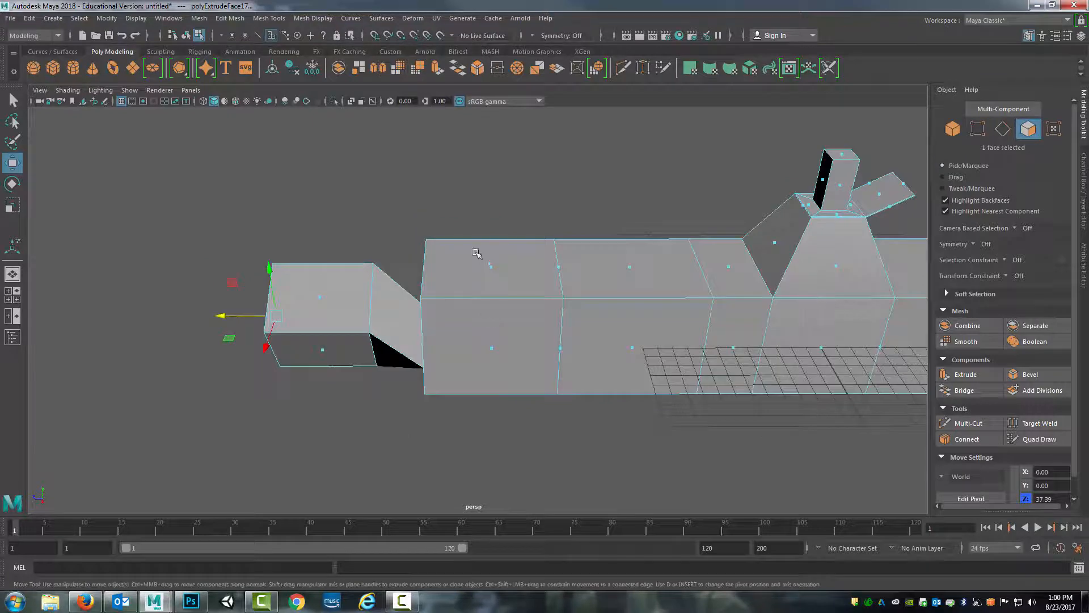
pyautogui.moveTo(478, 254); pyautogui.dragTo(477, 215, button='right')
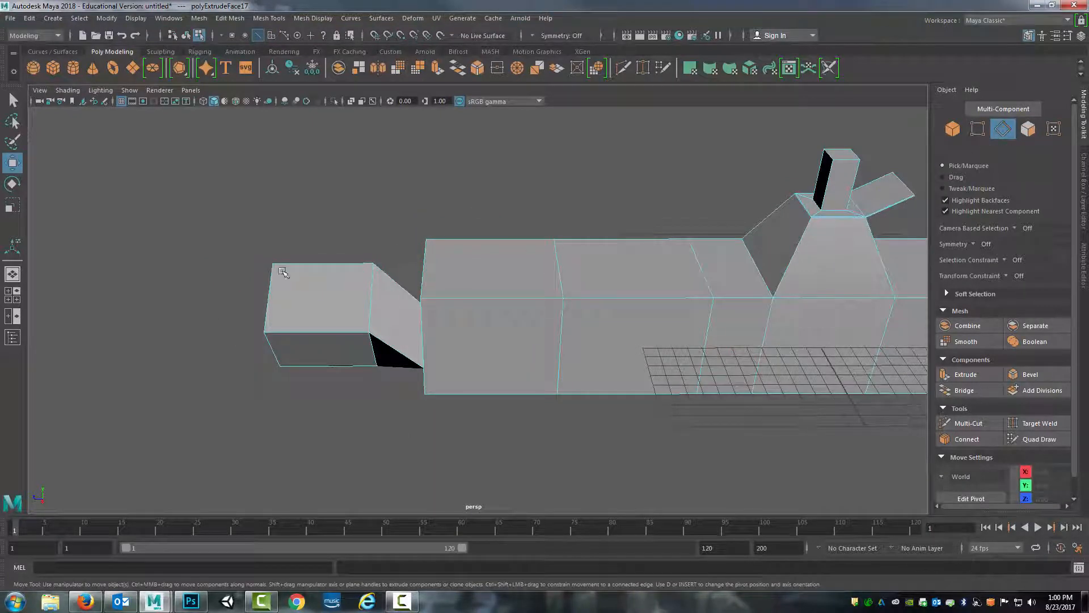
# Step: Select the faces of the extension's outer end section, move them slightly outward along Z, and return to edge selection
pyautogui.moveTo(309, 275); pyautogui.dragTo(310, 304, button='right')
pyautogui.moveTo(208, 217); pyautogui.dragTo(521, 447)
pyautogui.moveTo(371, 309); pyautogui.dragTo(349, 310)
pyautogui.moveTo(556, 275)
pyautogui.mouseDown(button='right')
pyautogui.moveTo(545, 275)
pyautogui.moveTo(551, 260)
pyautogui.mouseUp(button='right')
pyautogui.scroll(5, 585, 327)
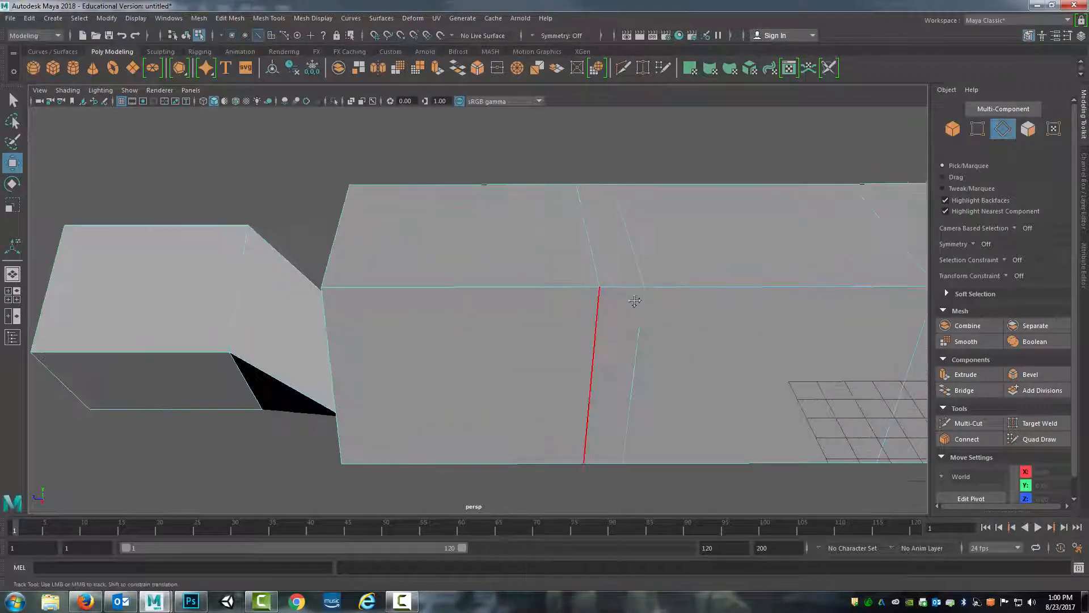
# Step: Select one of the stacked edge loops near the middle of the extension and slide it along Z away from the others
pyautogui.doubleClick(562, 266)
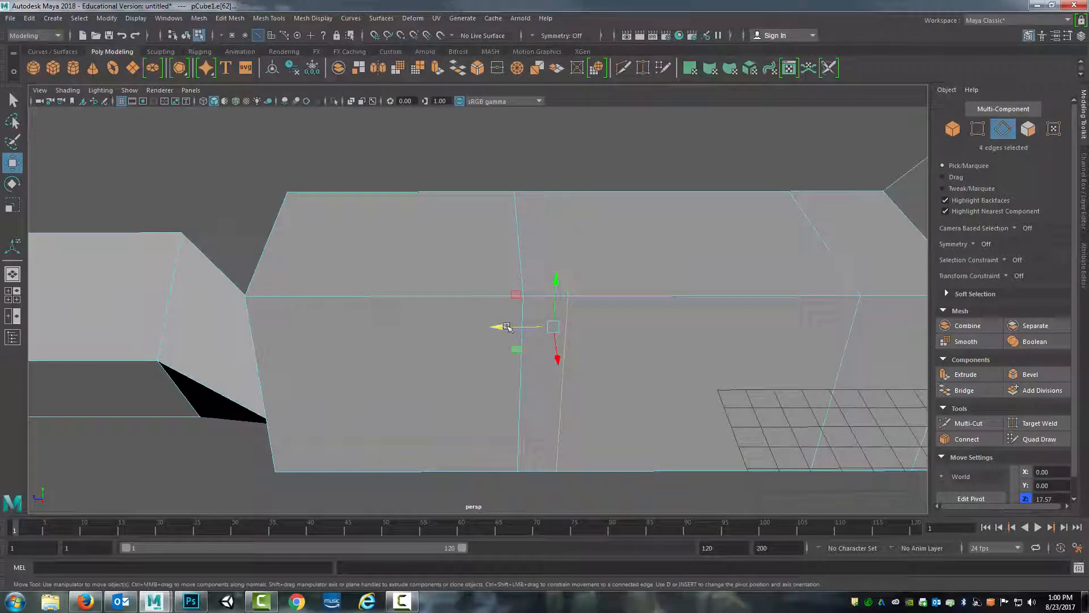
pyautogui.moveTo(506, 327); pyautogui.dragTo(452, 310)
pyautogui.moveTo(538, 329); pyautogui.dragTo(477, 329)
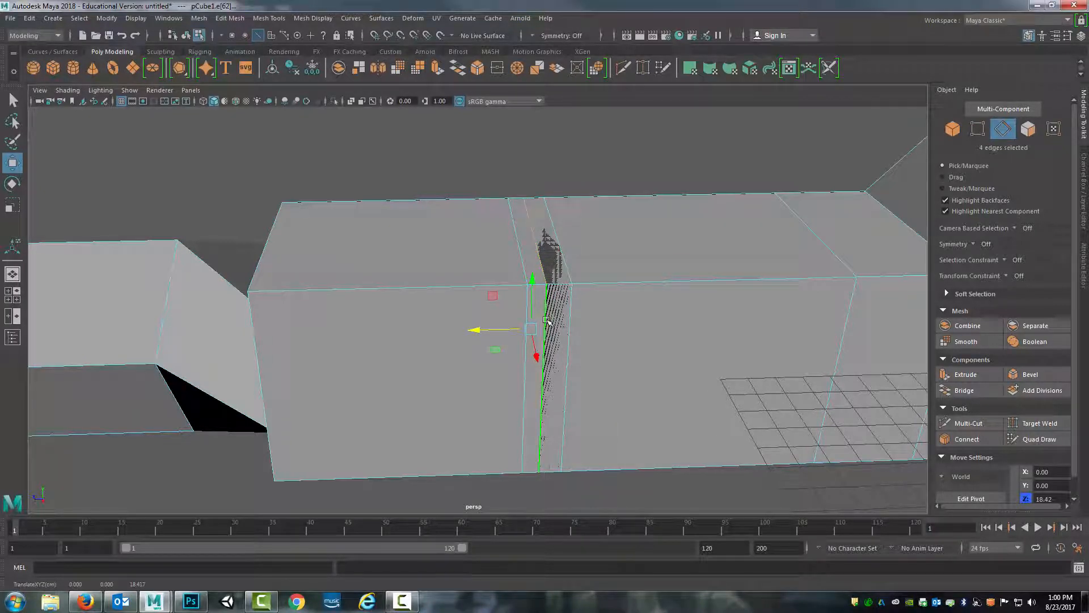
pyautogui.moveTo(472, 330); pyautogui.dragTo(546, 331)
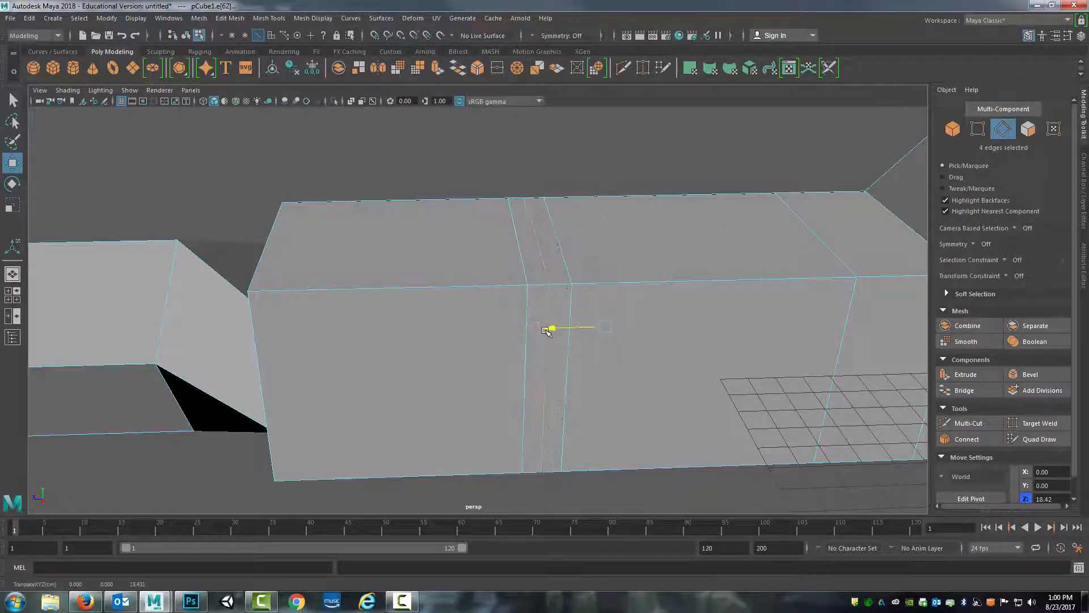
pyautogui.keyDown('alt'); pyautogui.moveTo(638, 293); pyautogui.dragTo(645, 282); pyautogui.keyUp('alt')
# Step: Separate the other overlapping edge loops at the same position by sliding them apart along Z
pyautogui.doubleClick(572, 264)
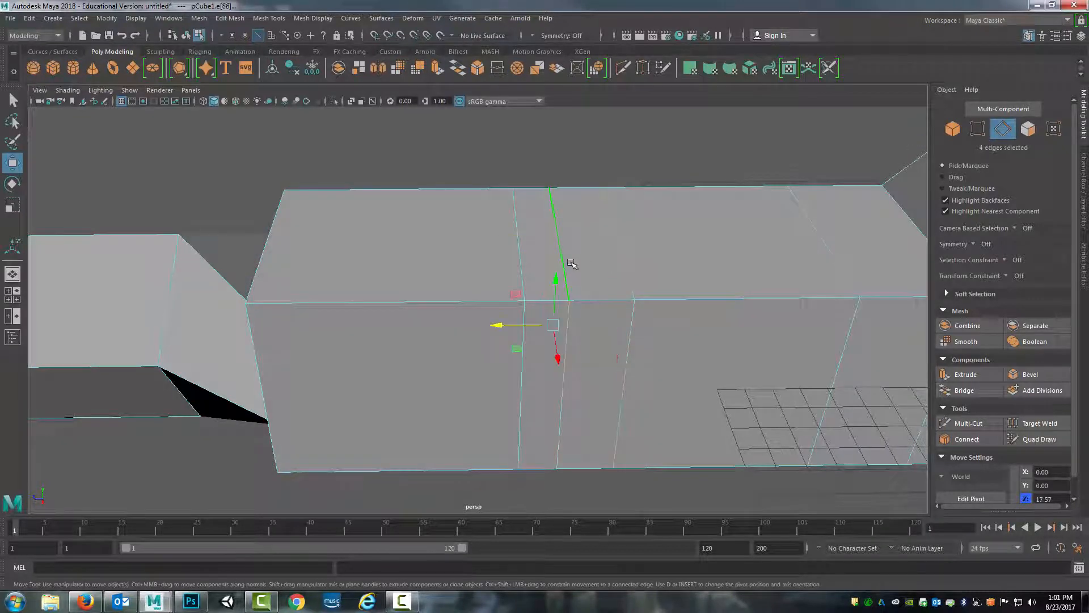
pyautogui.moveTo(496, 324); pyautogui.dragTo(462, 332)
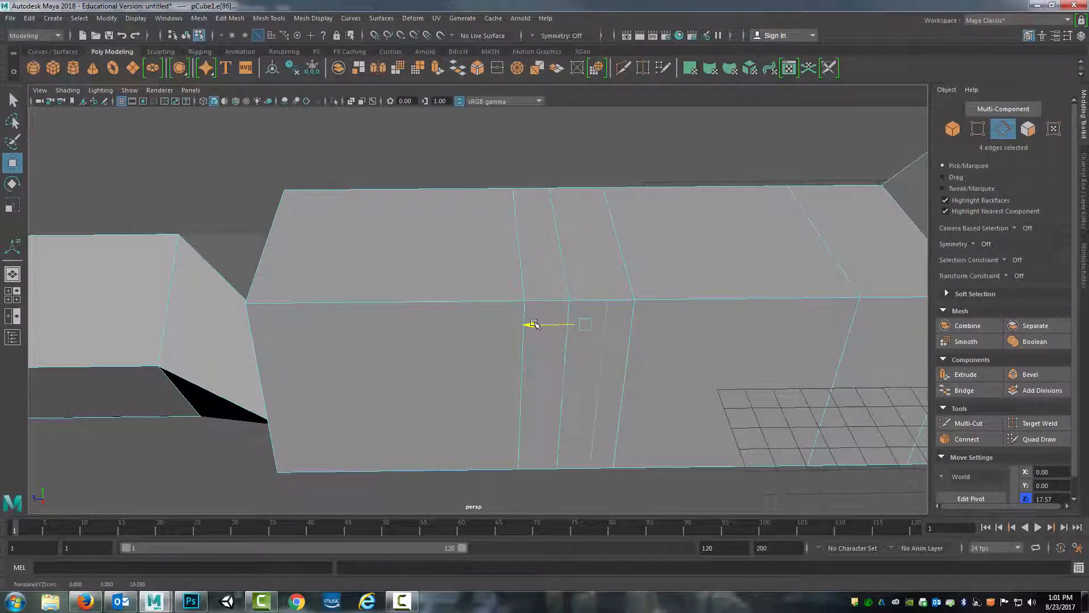
pyautogui.doubleClick(546, 272)
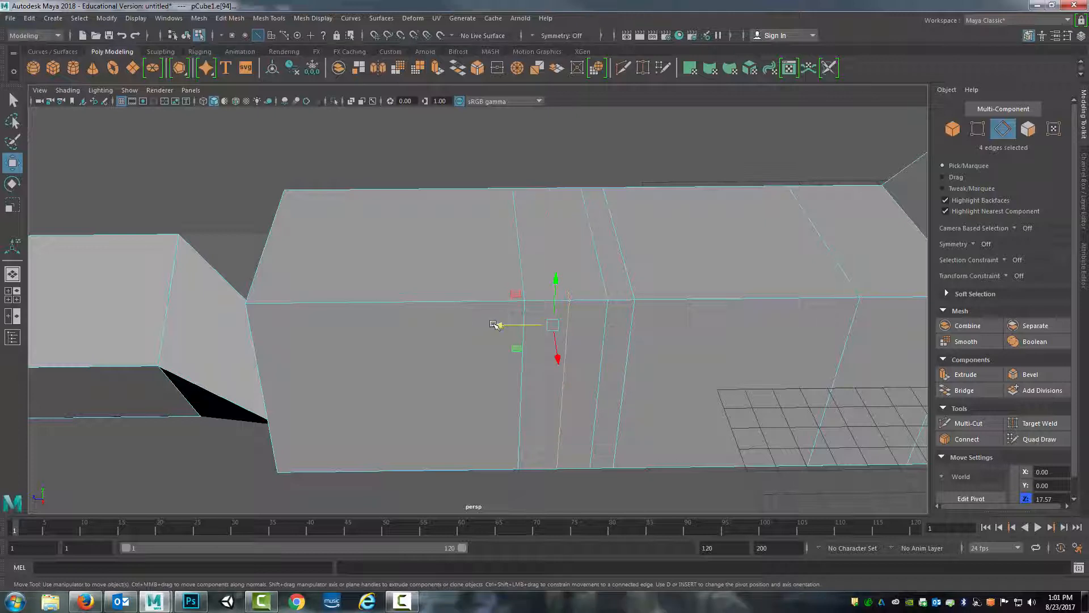
pyautogui.moveTo(495, 324)
pyautogui.mouseDown()
pyautogui.moveTo(478, 332)
pyautogui.moveTo(525, 312)
pyautogui.moveTo(479, 331)
pyautogui.mouseUp()
pyautogui.doubleClick(564, 260)
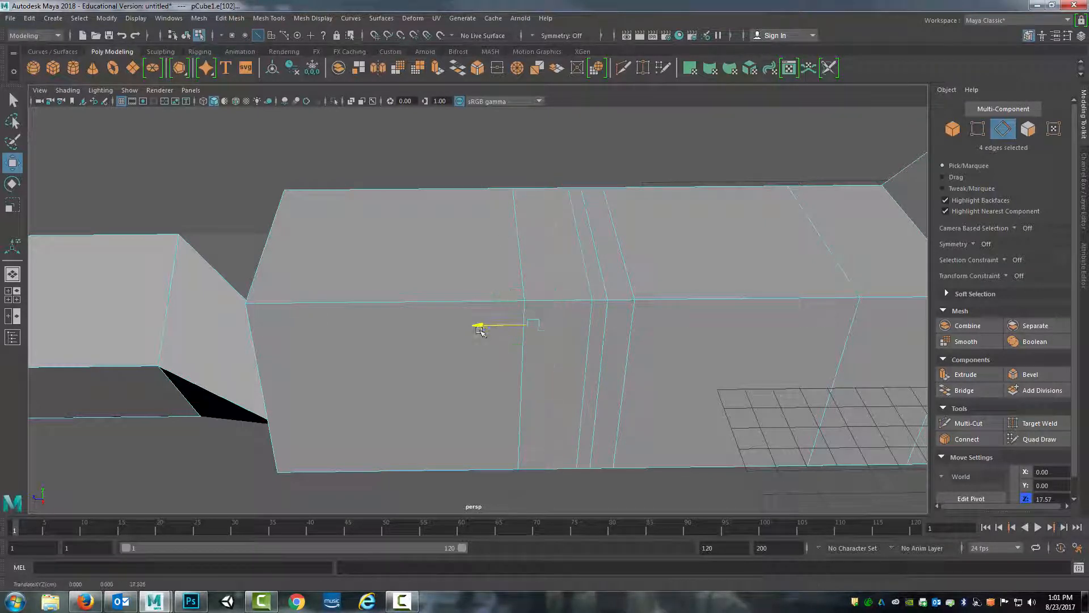
pyautogui.hotkey('ctrl', 'z')
# Step: Delete the four duplicate edge loops, keeping only the loop at the original position on the extension
pyautogui.keyDown('alt'); pyautogui.moveTo(613, 250); pyautogui.dragTo(619, 239); pyautogui.keyUp('alt')
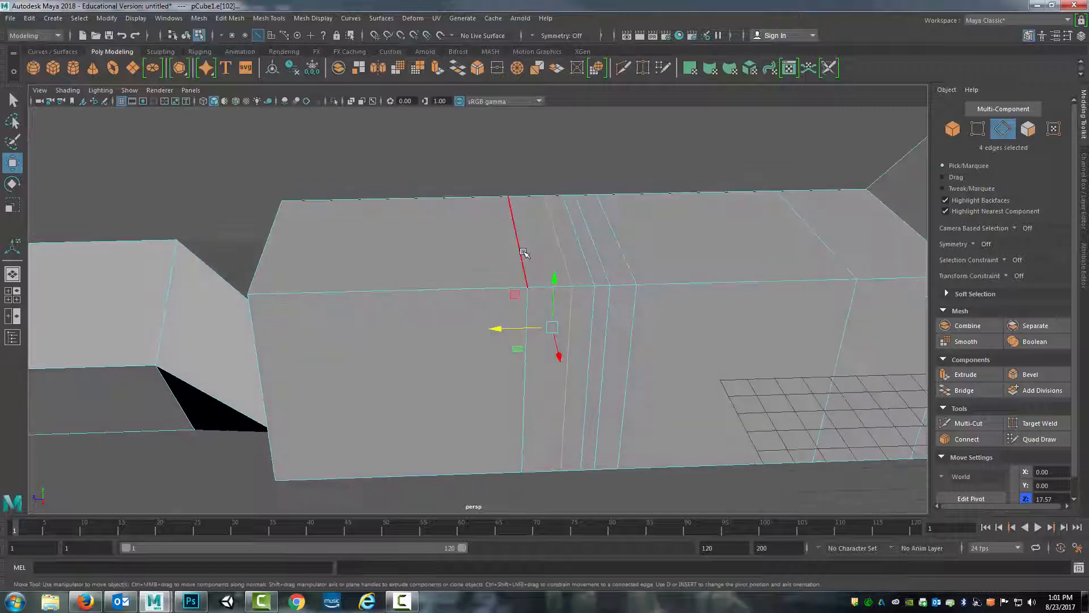
pyautogui.keyDown('alt'); pyautogui.moveTo(527, 238); pyautogui.dragTo(510, 244); pyautogui.keyUp('alt')
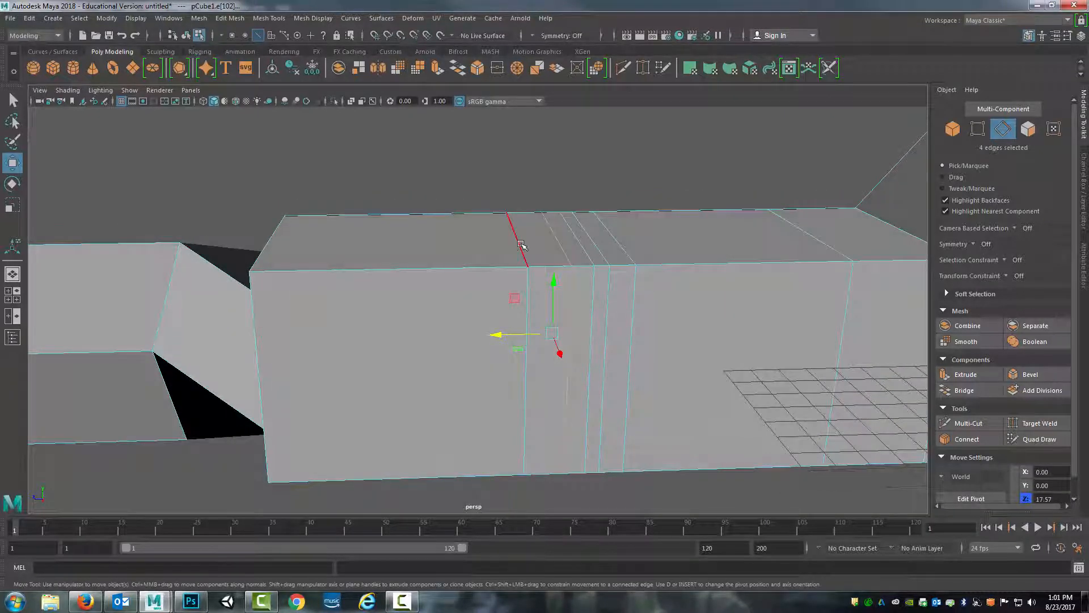
pyautogui.doubleClick(520, 244)
pyautogui.press('Delete')
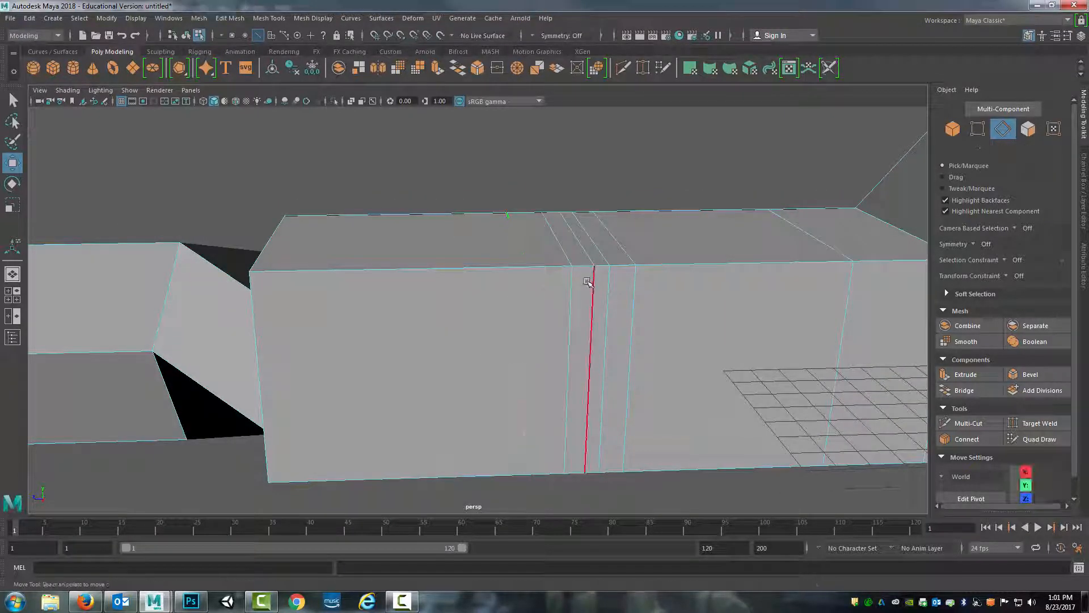
pyautogui.doubleClick(589, 251)
pyautogui.press('Delete')
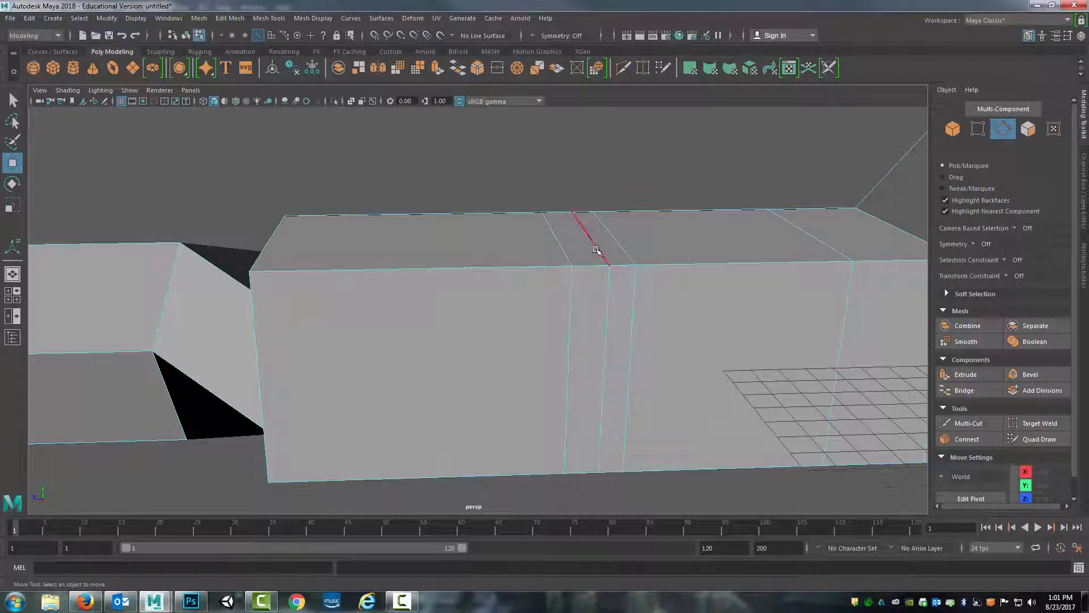
pyautogui.doubleClick(595, 249)
pyautogui.press('Delete')
pyautogui.doubleClick(612, 245)
pyautogui.press('Delete')
# Step: Examine the extension's long edges in vertex and edge selection for vertices left behind by the deleted loops
pyautogui.keyDown('alt'); pyautogui.moveTo(560, 238); pyautogui.dragTo(535, 312); pyautogui.keyUp('alt')
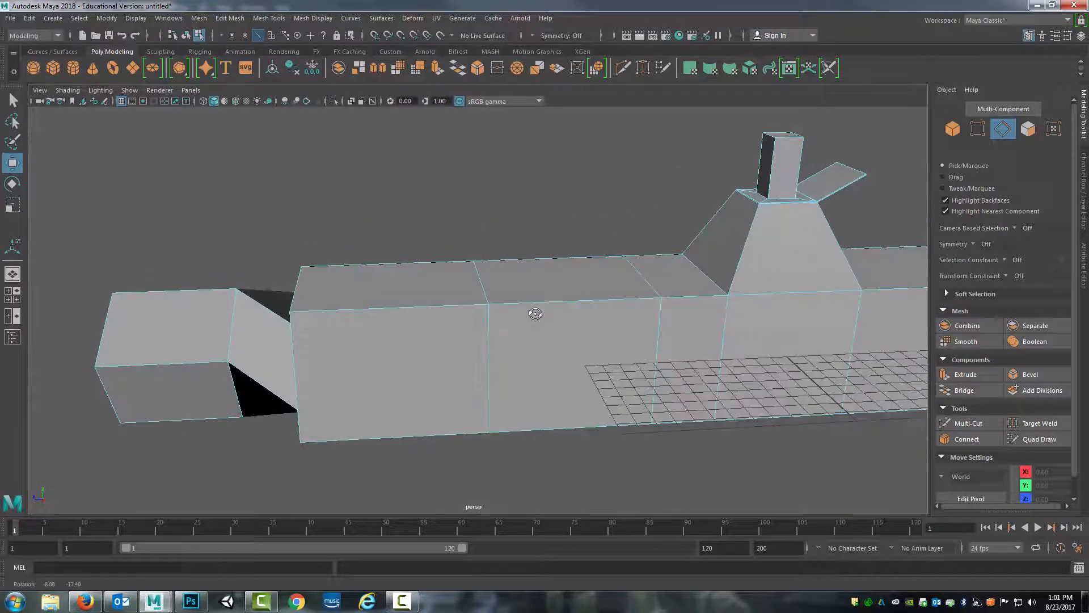
pyautogui.moveTo(556, 276); pyautogui.dragTo(500, 275, button='right')
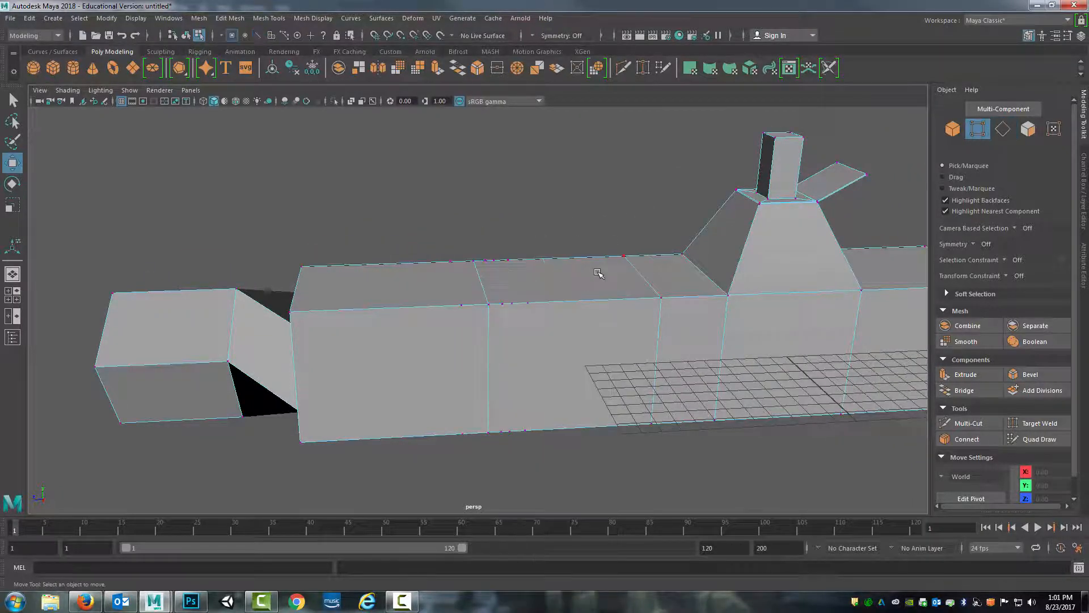
pyautogui.scroll(3, 596, 274)
pyautogui.keyDown('alt'); pyautogui.moveTo(597, 273); pyautogui.dragTo(595, 304); pyautogui.keyUp('alt')
pyautogui.keyDown('alt'); pyautogui.moveTo(652, 433); pyautogui.dragTo(562, 257); pyautogui.keyUp('alt')
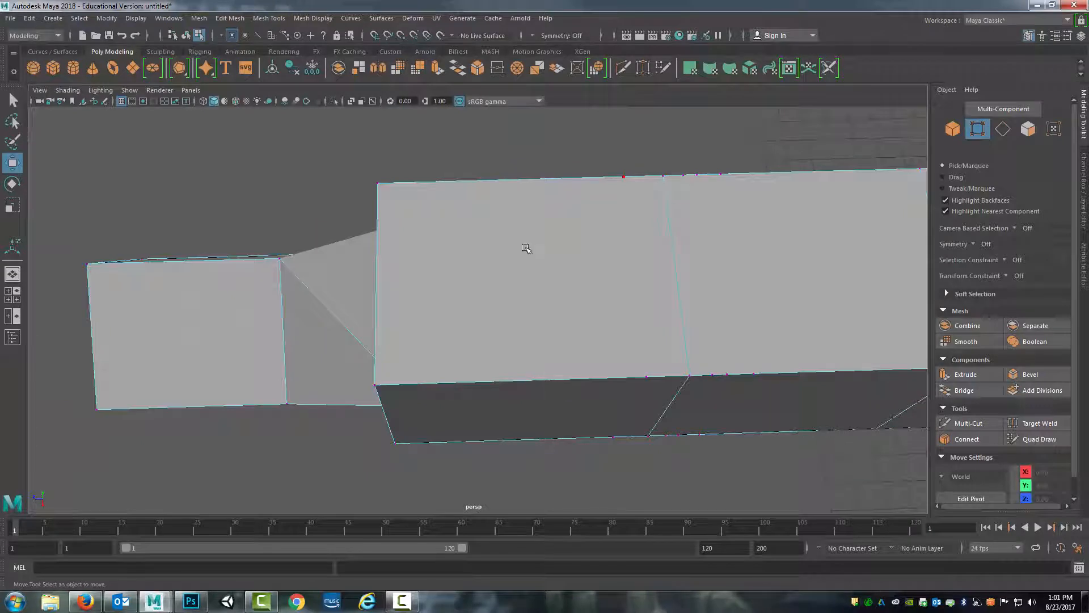
pyautogui.moveTo(379, 261); pyautogui.dragTo(379, 227, button='right')
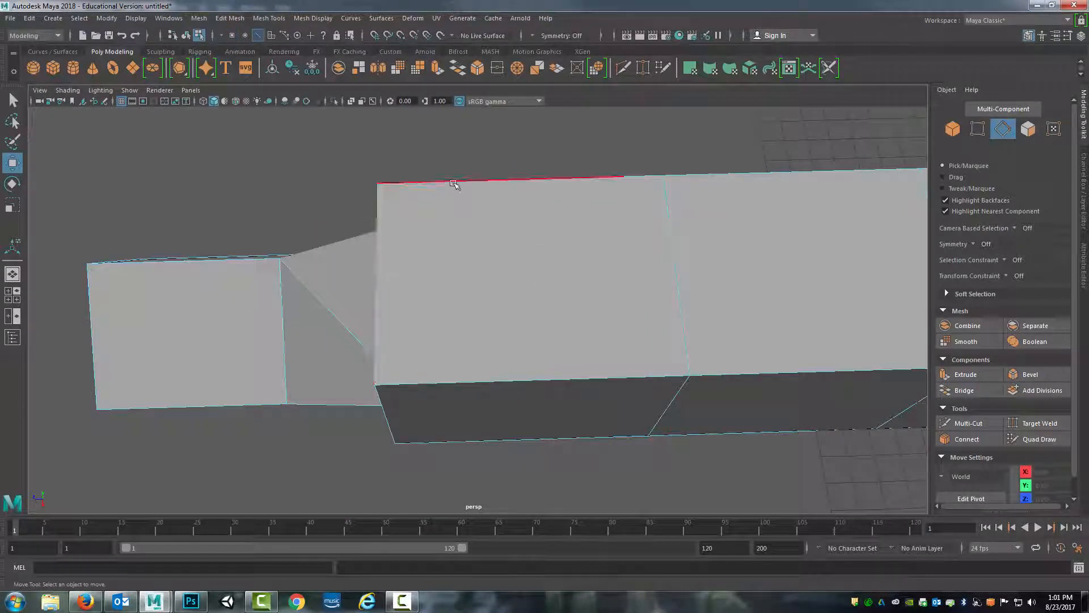
pyautogui.click(632, 377)
pyautogui.press('f')
pyautogui.moveTo(433, 135); pyautogui.dragTo(694, 443)
pyautogui.keyDown('alt'); pyautogui.moveTo(599, 371); pyautogui.dragTo(579, 309); pyautogui.keyUp('alt')
# Step: In wireframe display, select the vertices around the remaining edge loop and delete the stray ones
pyautogui.moveTo(513, 236); pyautogui.dragTo(449, 234, button='right')
pyautogui.scroll(2, 503, 316)
pyautogui.scroll(-5, 505, 326)
pyautogui.press('4')
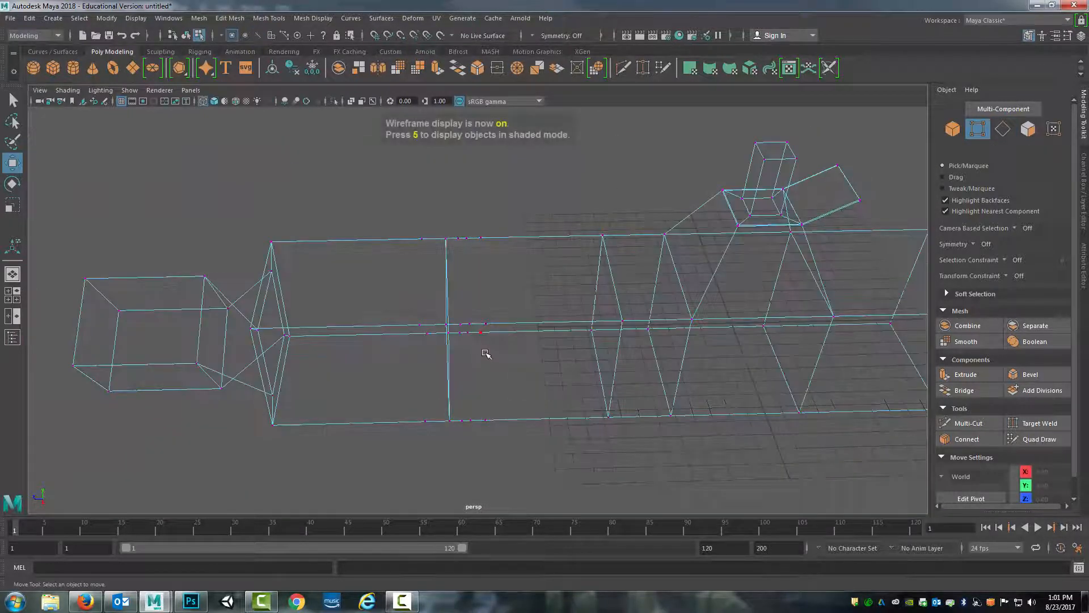
pyautogui.moveTo(384, 197); pyautogui.dragTo(527, 483)
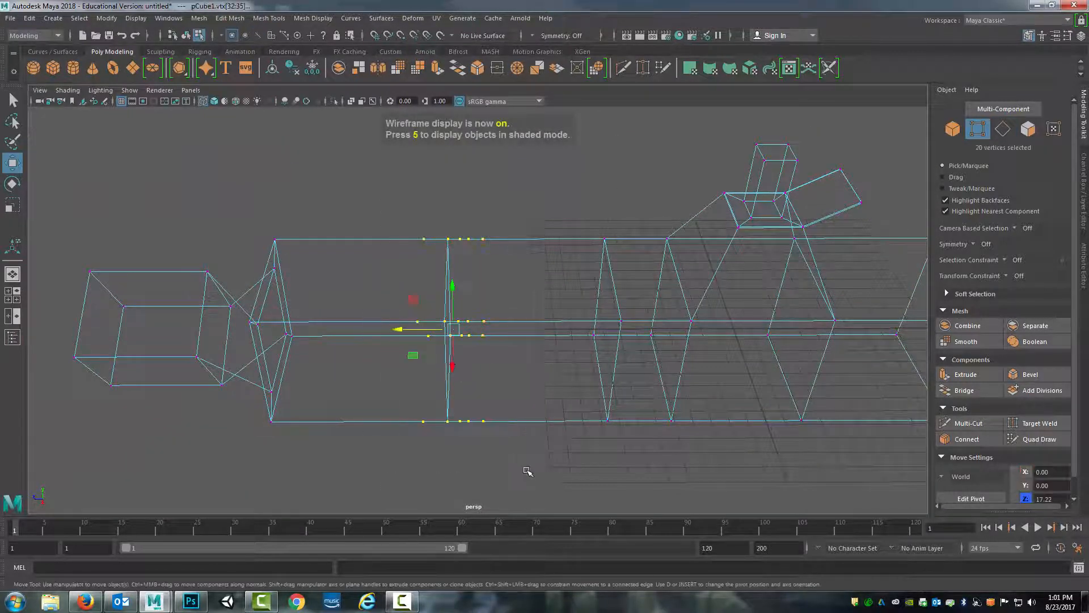
pyautogui.click(533, 442)
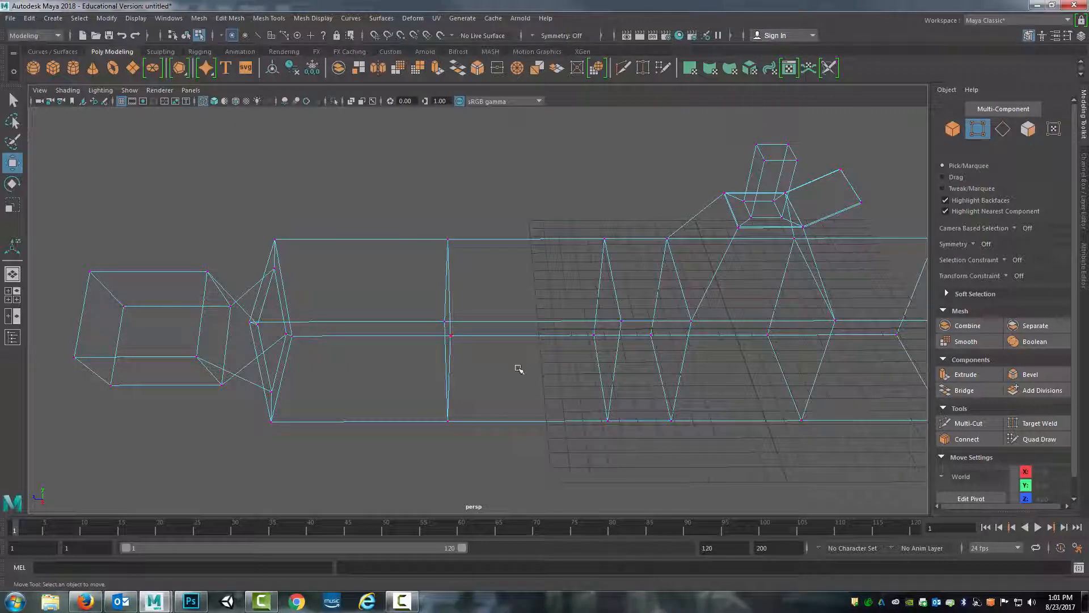
# Step: Inspect the rest of the mesh in wireframe for stray vertices, including the raised section
pyautogui.keyDown('alt'); pyautogui.moveTo(529, 364); pyautogui.dragTo(490, 374); pyautogui.keyUp('alt')
pyautogui.keyDown('alt'); pyautogui.moveTo(490, 374); pyautogui.dragTo(545, 334, button='right'); pyautogui.keyUp('alt')
pyautogui.keyDown('alt'); pyautogui.moveTo(653, 328); pyautogui.dragTo(701, 283); pyautogui.keyUp('alt')
pyautogui.keyDown('alt'); pyautogui.moveTo(700, 282); pyautogui.dragTo(629, 345, button='middle'); pyautogui.keyUp('alt')
pyautogui.keyDown('alt'); pyautogui.moveTo(630, 345); pyautogui.dragTo(660, 326, button='right'); pyautogui.keyUp('alt')
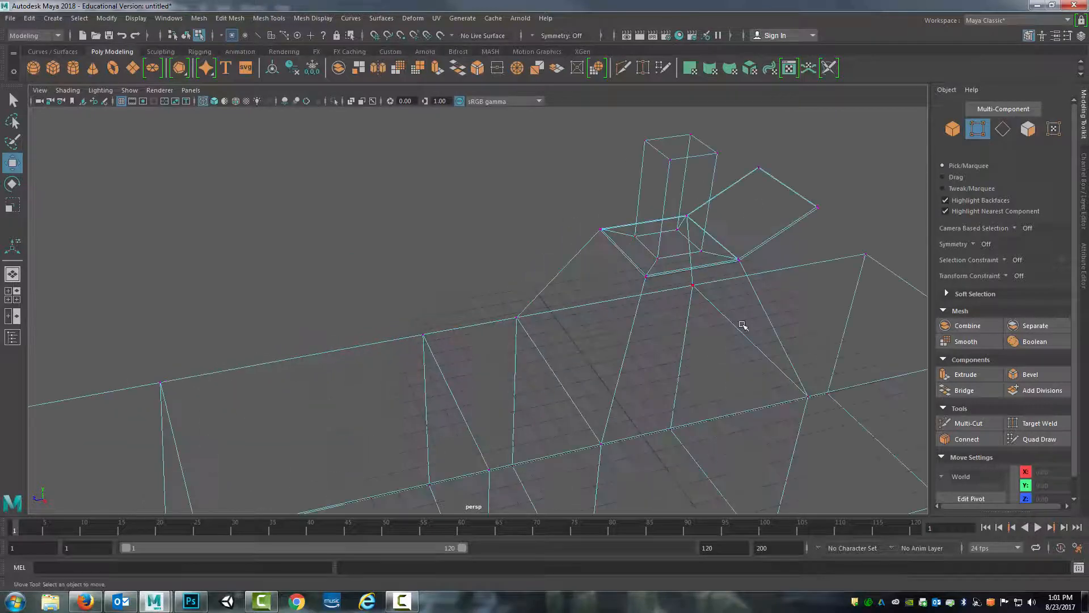
pyautogui.keyDown('alt'); pyautogui.moveTo(742, 325); pyautogui.dragTo(598, 338, button='right'); pyautogui.keyUp('alt')
pyautogui.keyDown('alt'); pyautogui.moveTo(598, 339); pyautogui.dragTo(517, 349); pyautogui.keyUp('alt')
# Step: Switch to face selection and examine the face centres around the raised section and along the body for duplicate faces
pyautogui.rightClick(518, 351)
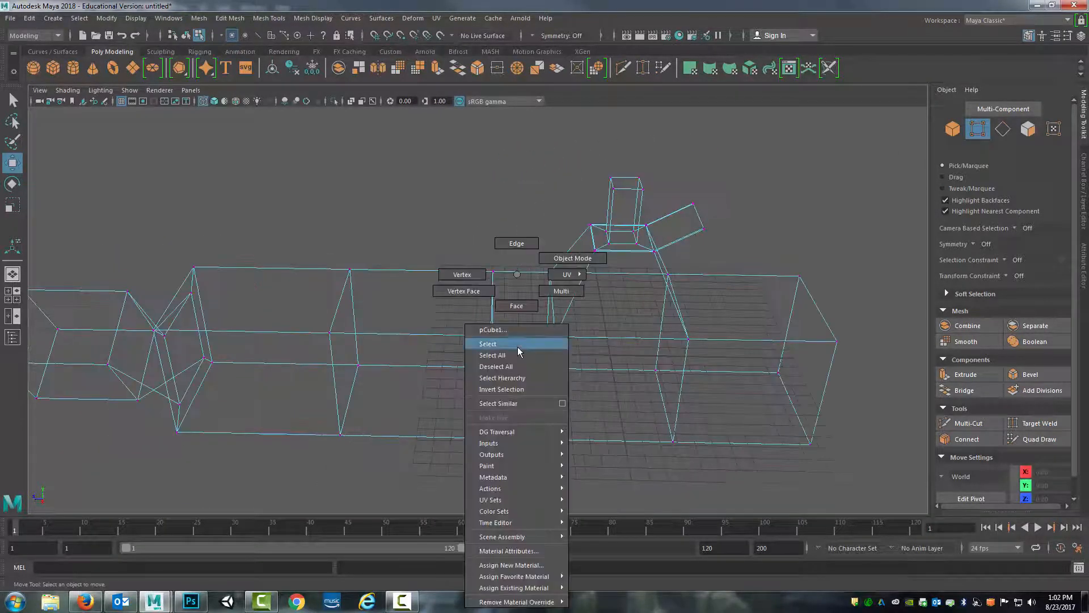
pyautogui.click(516, 305)
pyautogui.keyDown('alt'); pyautogui.moveTo(516, 305); pyautogui.dragTo(516, 394); pyautogui.keyUp('alt')
pyautogui.scroll(-5, 542, 344)
pyautogui.scroll(6, 542, 345)
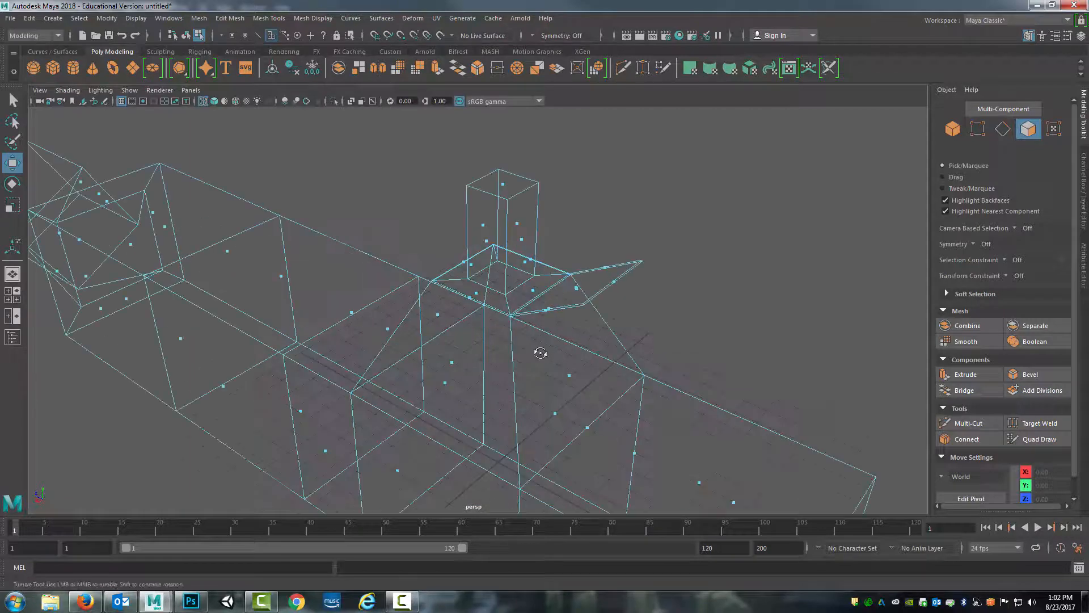
pyautogui.keyDown('alt'); pyautogui.moveTo(540, 353); pyautogui.dragTo(568, 338); pyautogui.keyUp('alt')
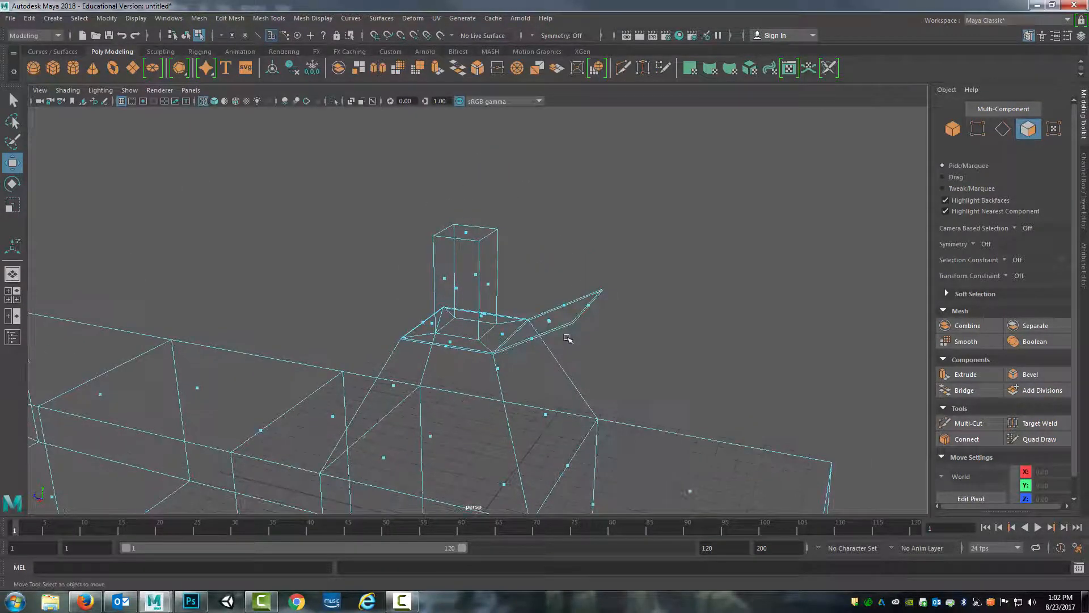
pyautogui.keyDown('alt'); pyautogui.moveTo(572, 411); pyautogui.dragTo(612, 372, button='middle'); pyautogui.keyUp('alt')
pyautogui.scroll(-7, 612, 372)
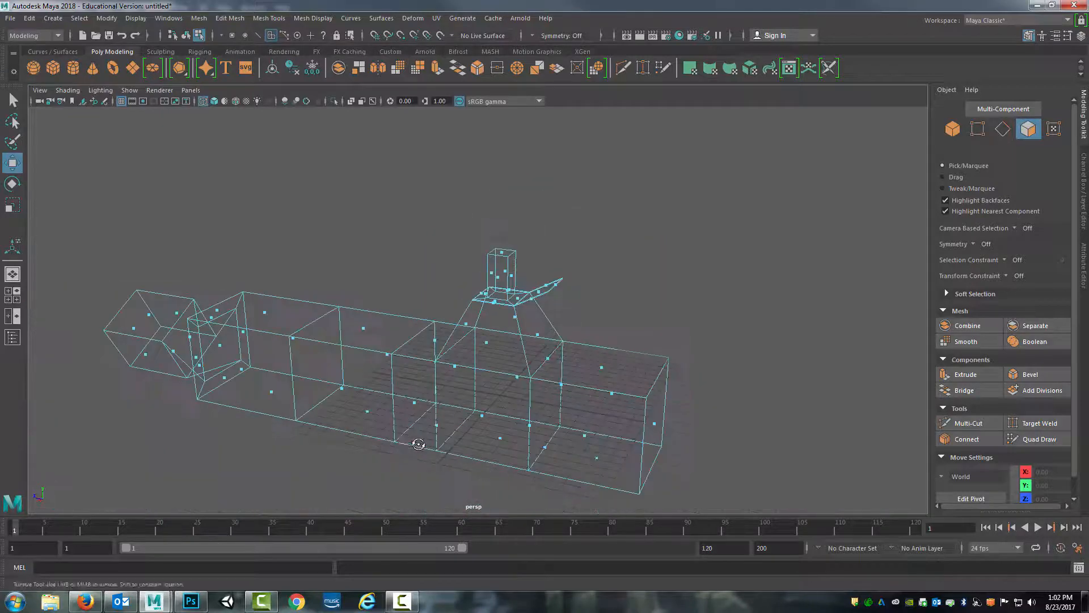
pyautogui.keyDown('alt'); pyautogui.moveTo(418, 443); pyautogui.dragTo(464, 432); pyautogui.keyUp('alt')
# Step: Restore shaded display and select the whole mesh in object mode
pyautogui.press('6')
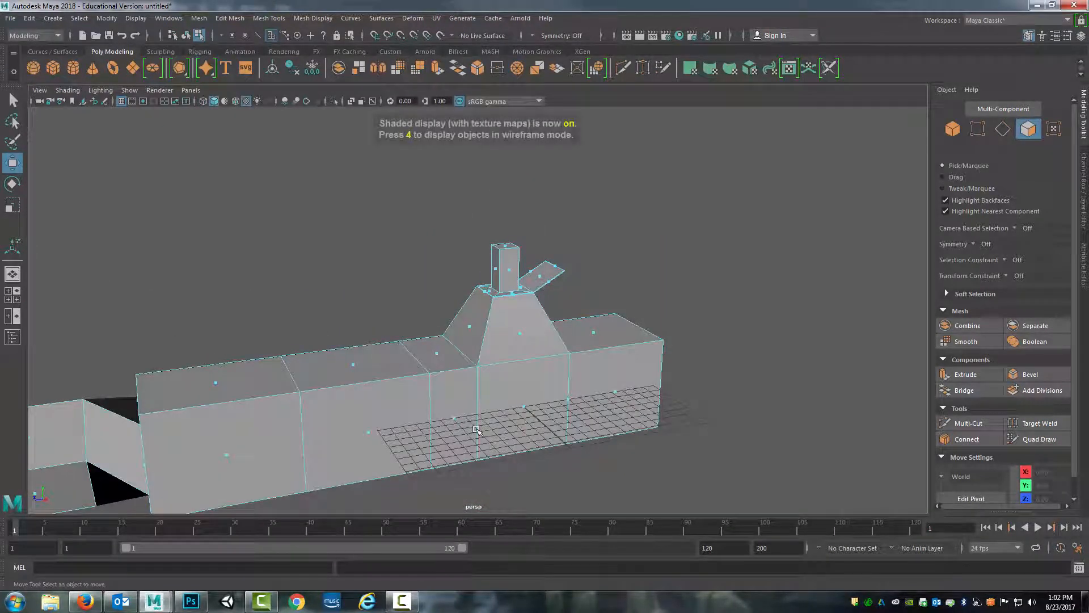
pyautogui.scroll(3, 521, 392)
pyautogui.moveTo(520, 274); pyautogui.dragTo(572, 263, button='right')
pyautogui.scroll(-5, 557, 394)
pyautogui.keyDown('alt'); pyautogui.moveTo(557, 394); pyautogui.dragTo(670, 390); pyautogui.keyUp('alt')
pyautogui.scroll(5, 586, 372)
pyautogui.keyDown('alt'); pyautogui.moveTo(579, 380); pyautogui.dragTo(504, 405); pyautogui.keyUp('alt')
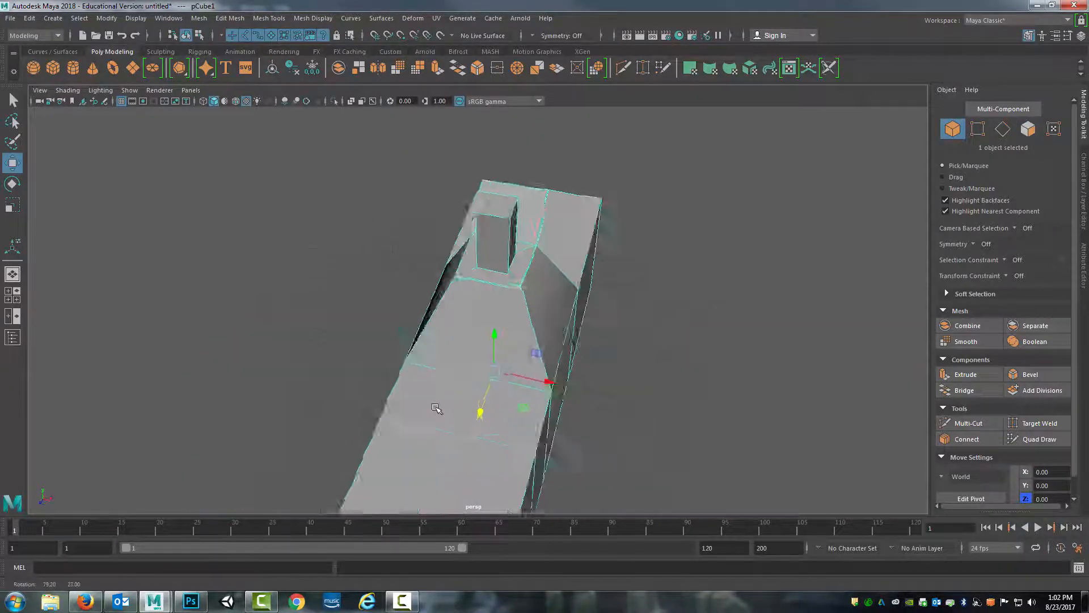
# Step: Examine the complete selected mesh in wireframe from several angles
pyautogui.press('4')
pyautogui.keyDown('alt'); pyautogui.moveTo(631, 418); pyautogui.dragTo(536, 409); pyautogui.keyUp('alt')
pyautogui.scroll(-4, 539, 398)
pyautogui.scroll(-2, 538, 398)
pyautogui.keyDown('alt'); pyautogui.moveTo(580, 378); pyautogui.dragTo(488, 384, button='middle'); pyautogui.keyUp('alt')
pyautogui.keyDown('alt'); pyautogui.moveTo(489, 384); pyautogui.dragTo(423, 367); pyautogui.keyUp('alt')
pyautogui.keyDown('alt'); pyautogui.moveTo(423, 368); pyautogui.dragTo(482, 361, button='middle'); pyautogui.keyUp('alt')
pyautogui.keyDown('alt'); pyautogui.moveTo(483, 362); pyautogui.dragTo(494, 361); pyautogui.keyUp('alt')
# Step: Rename the cube's transform node to FunnyCube_Mesh in the Attribute Editor
pyautogui.click(1051, 35)
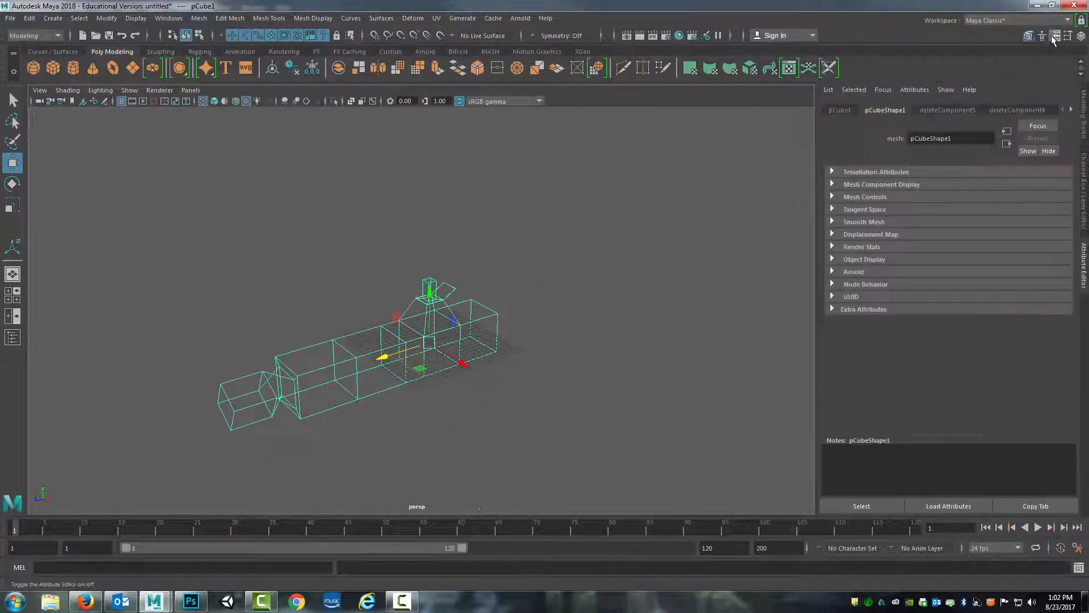
pyautogui.click(838, 111)
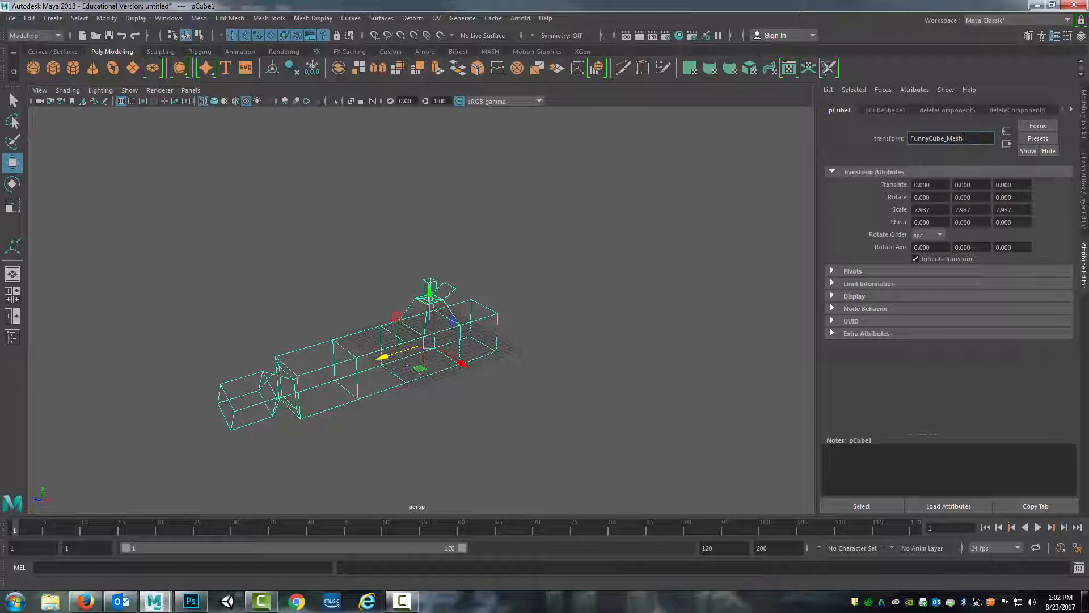
pyautogui.press('Return')
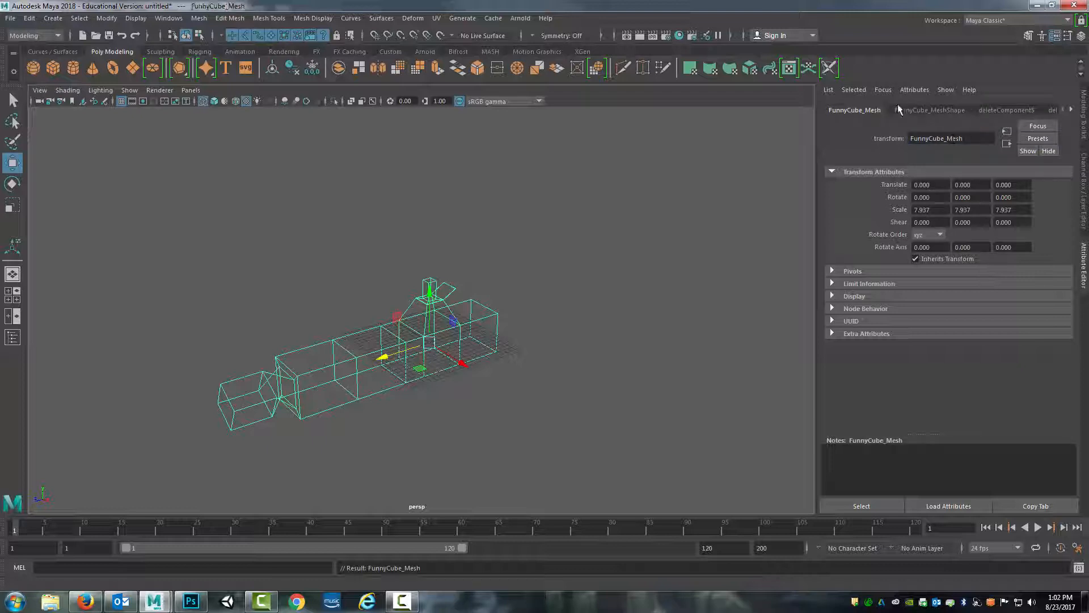
# Step: Compare the mesh's transform and shape nodes, and browse the history nodes of its delete and extrude operations
pyautogui.click(932, 111)
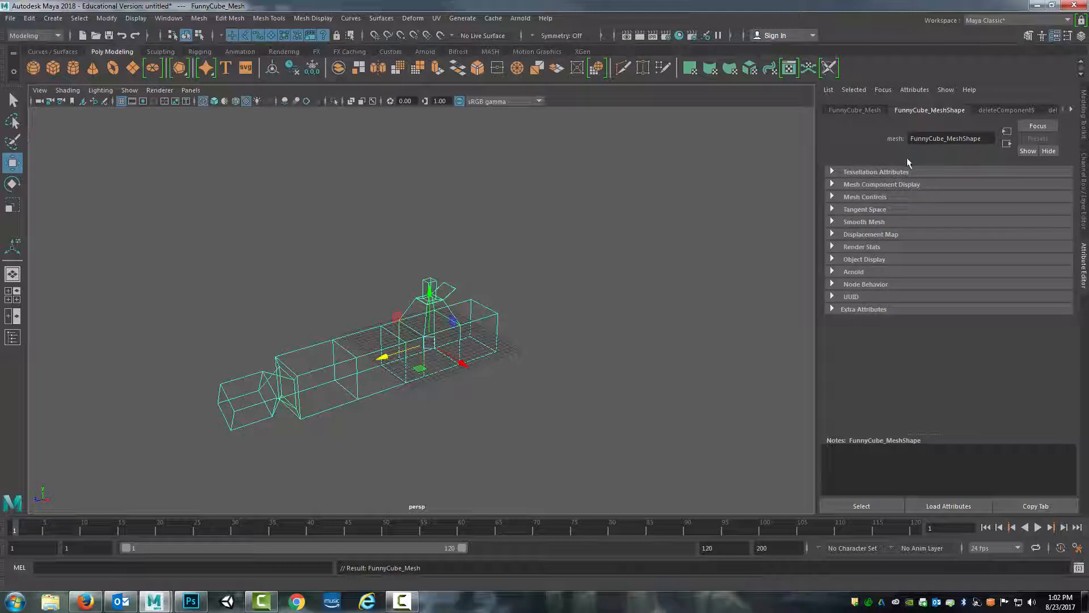
pyautogui.click(872, 111)
pyautogui.click(929, 111)
pyautogui.click(1071, 110)
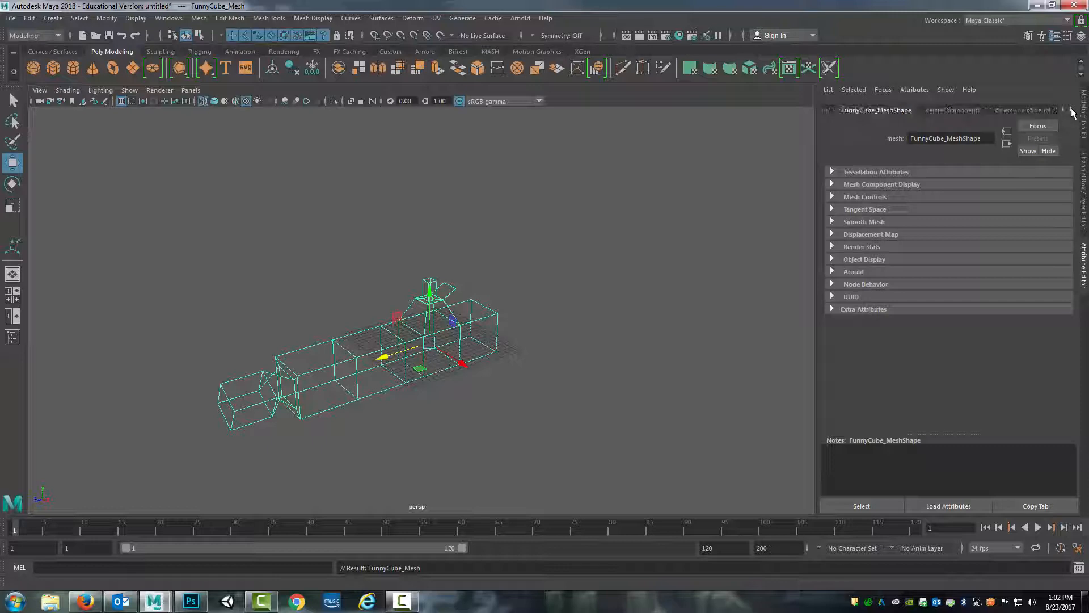
pyautogui.click(1072, 111)
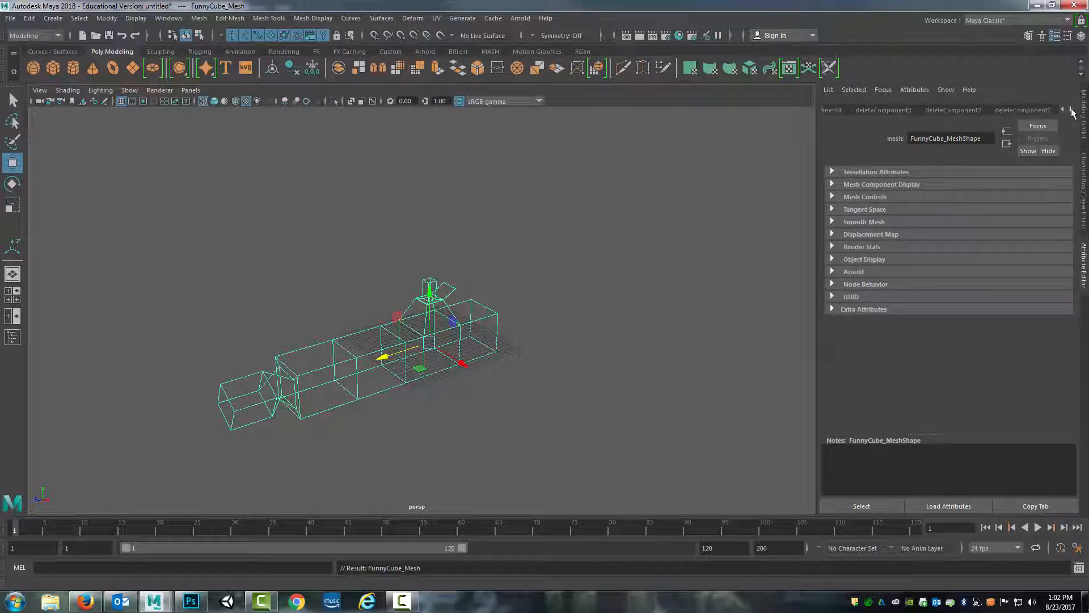
pyautogui.click(1071, 111)
pyautogui.click(1072, 111)
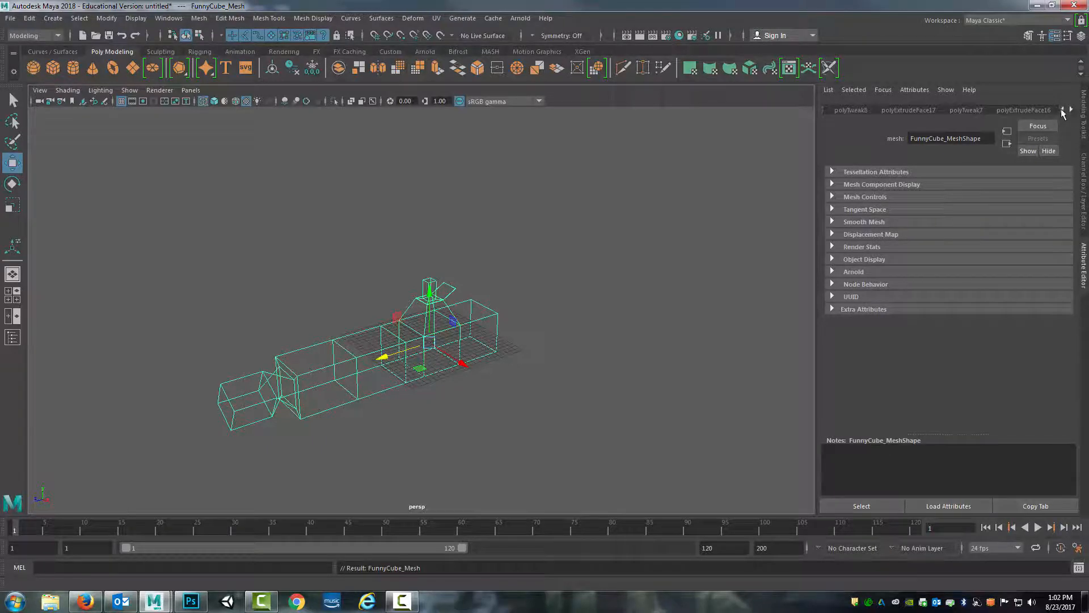
pyautogui.click(1062, 110)
pyautogui.click(1061, 110)
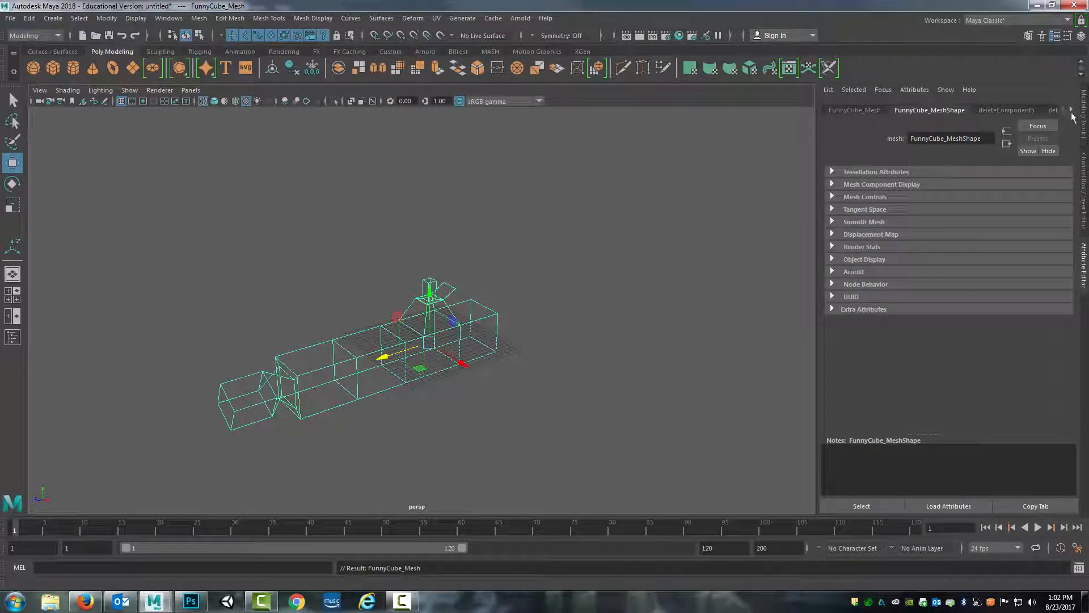
pyautogui.click(1071, 111)
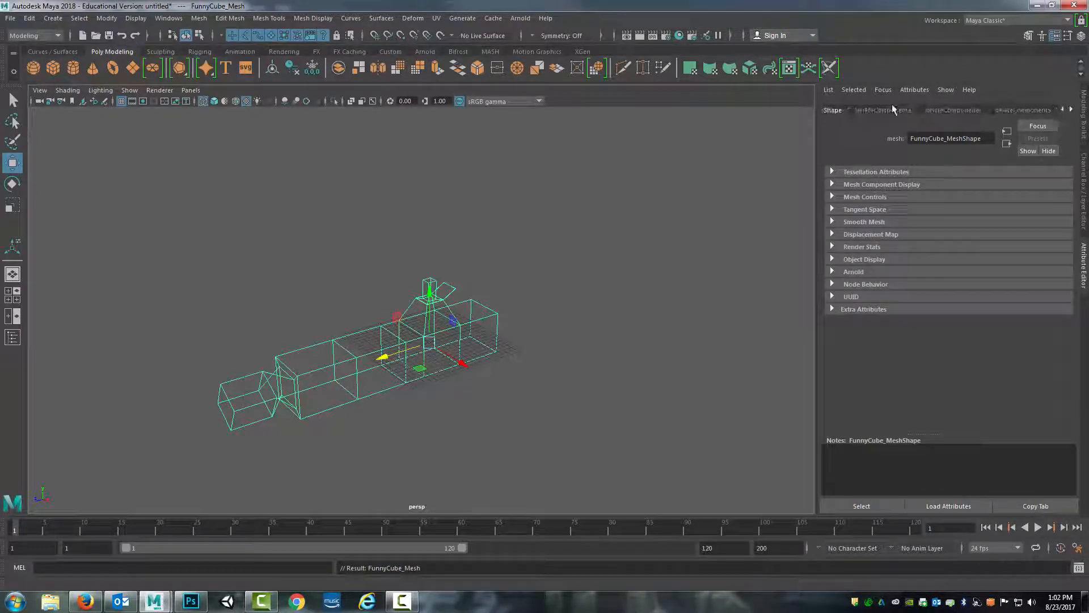
# Step: Browse the history nodes back to the original polyCube1 and try adjusting its width subdivisions
pyautogui.click(1071, 112)
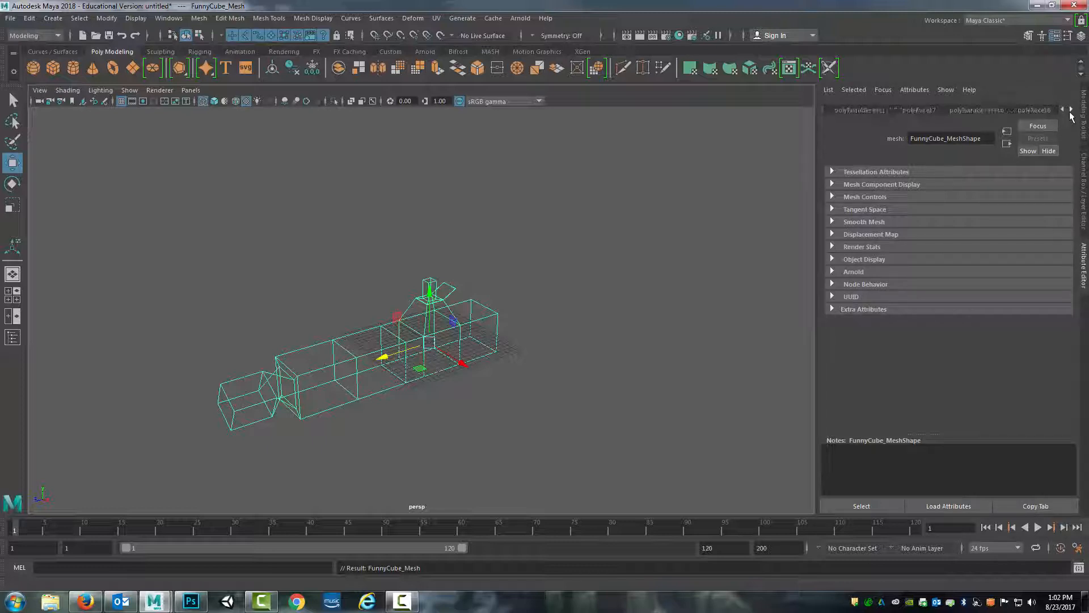
pyautogui.click(1071, 111)
pyautogui.click(1071, 111)
pyautogui.click(1071, 111)
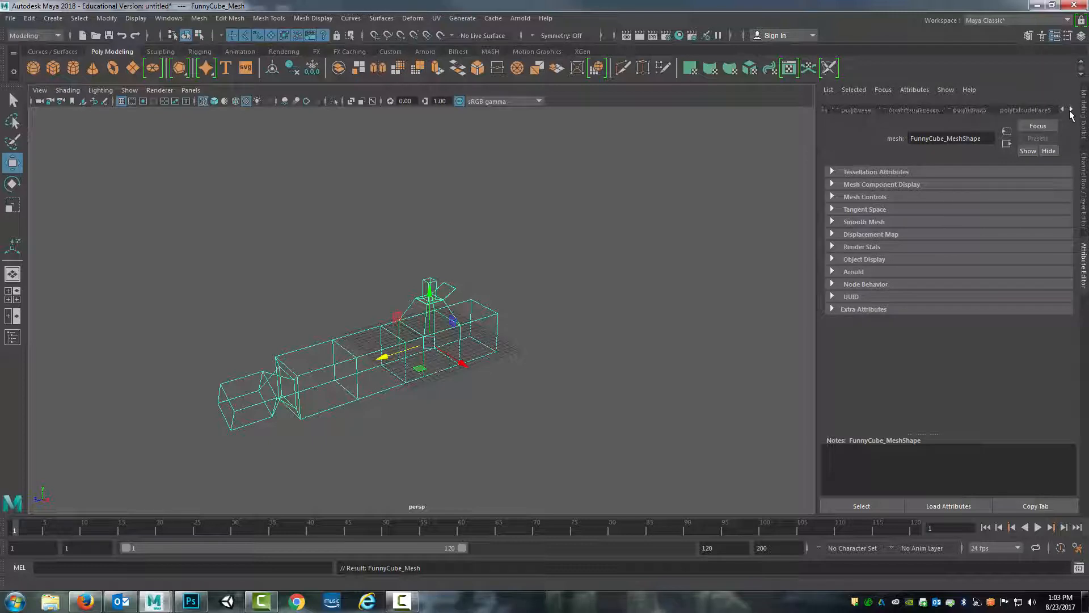
pyautogui.click(1070, 112)
pyautogui.click(922, 110)
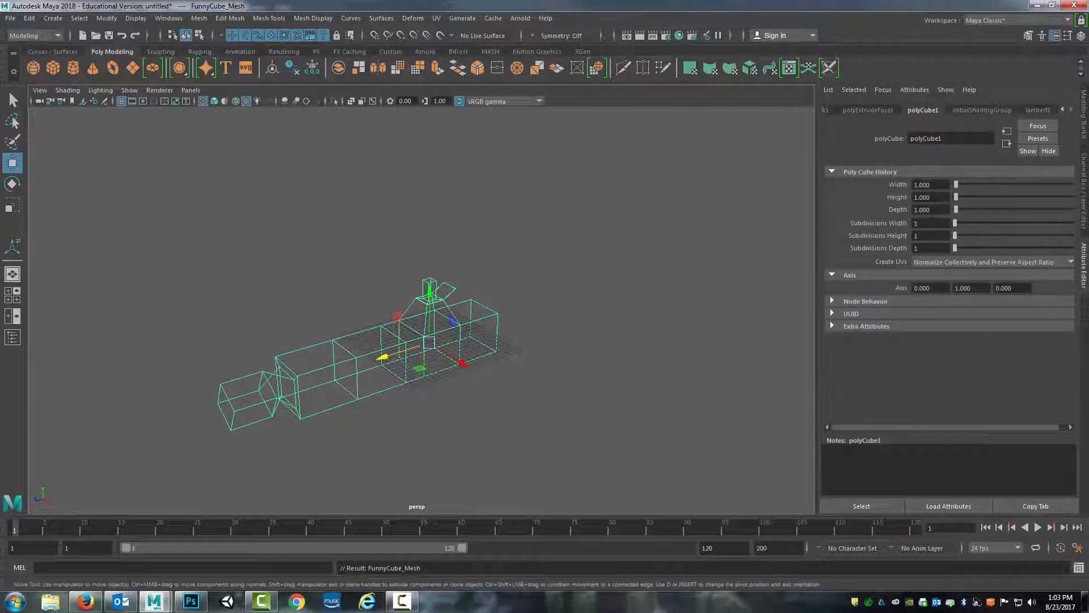
pyautogui.moveTo(954, 226); pyautogui.dragTo(970, 227)
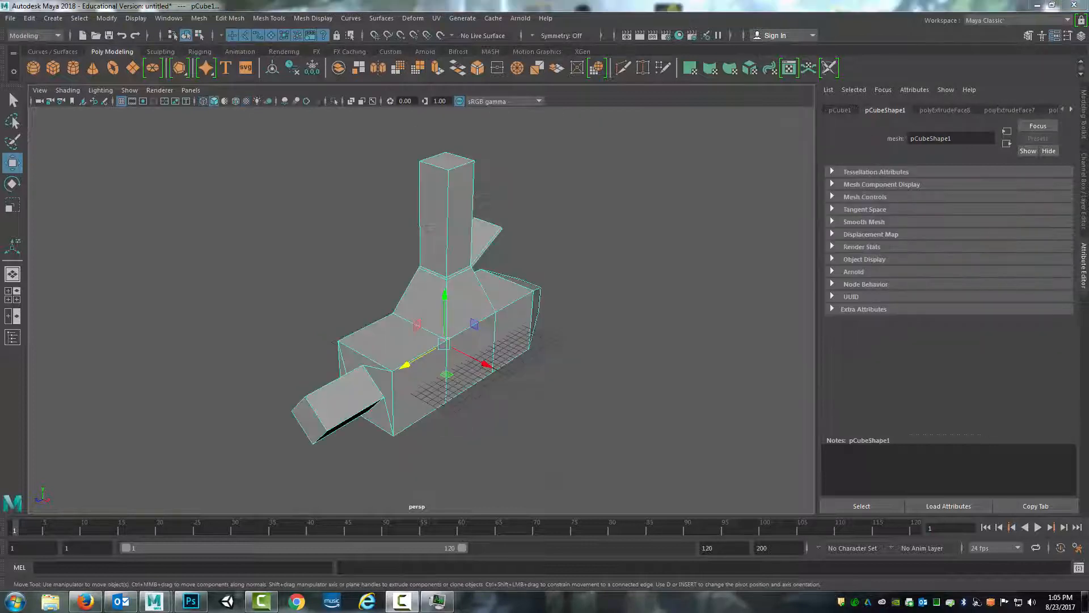
# Step: Rename the pCube1 transform node to FunnyCube_Mesh in the Attribute Editor
pyautogui.keyDown('alt'); pyautogui.moveTo(511, 320); pyautogui.dragTo(535, 307); pyautogui.keyUp('alt')
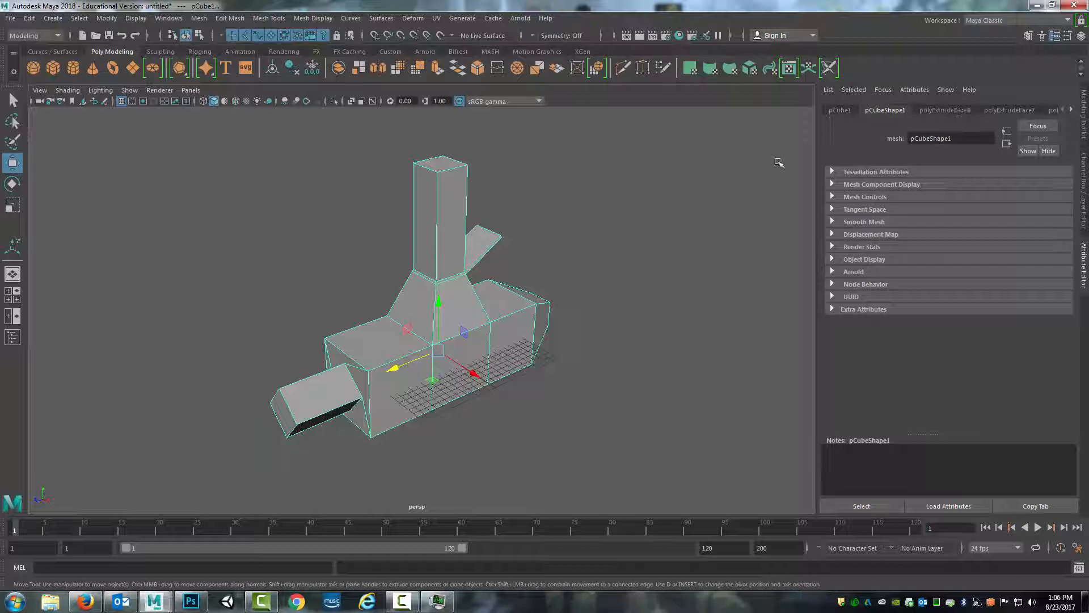
pyautogui.keyDown('alt'); pyautogui.moveTo(622, 250); pyautogui.dragTo(556, 252); pyautogui.keyUp('alt')
pyautogui.click(841, 109)
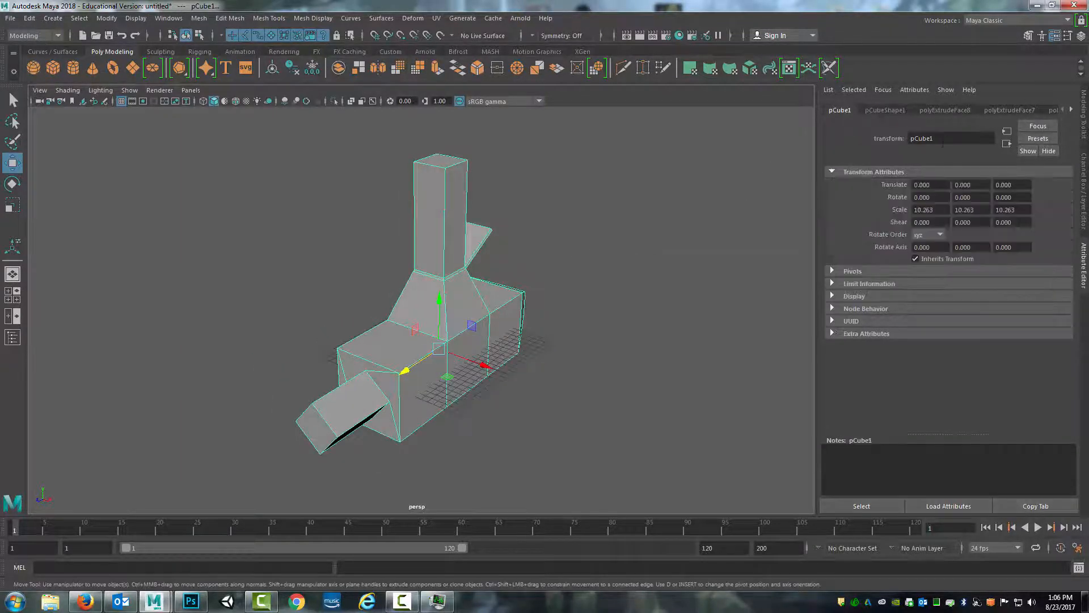
pyautogui.doubleClick(942, 143)
pyautogui.write('FunnyCube_Mes')
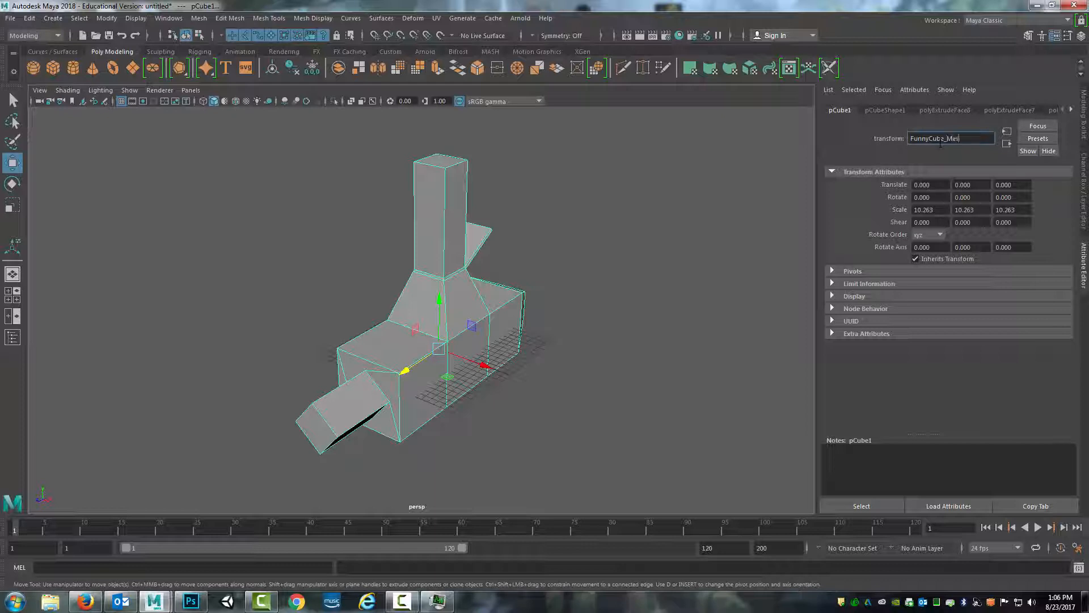
pyautogui.write('h')
pyautogui.press('Return')
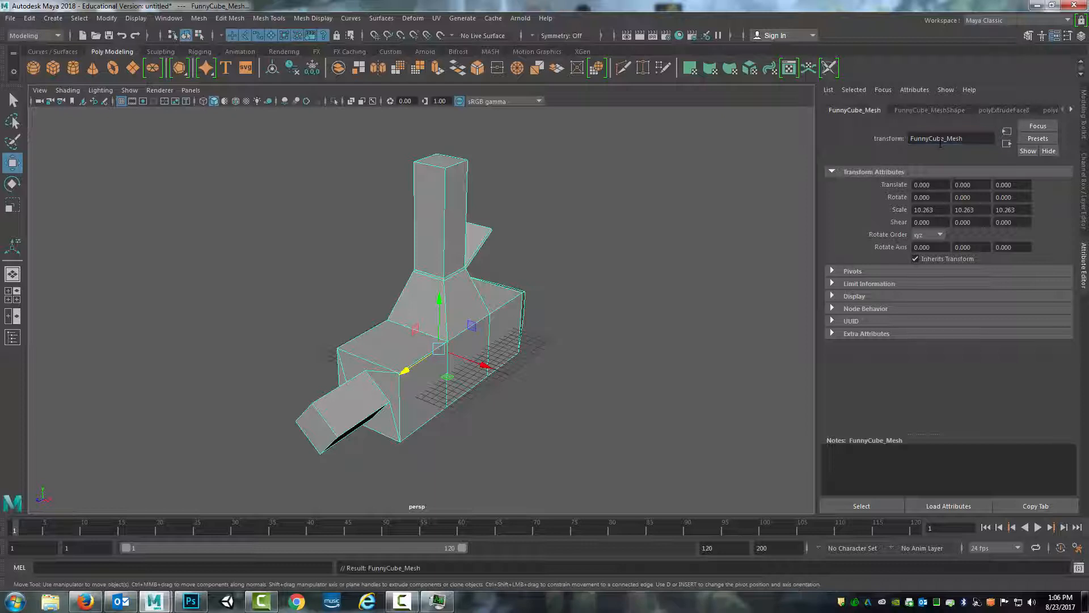
# Step: Look through the mesh's history nodes and delete all construction history in the scene
pyautogui.click(1070, 110)
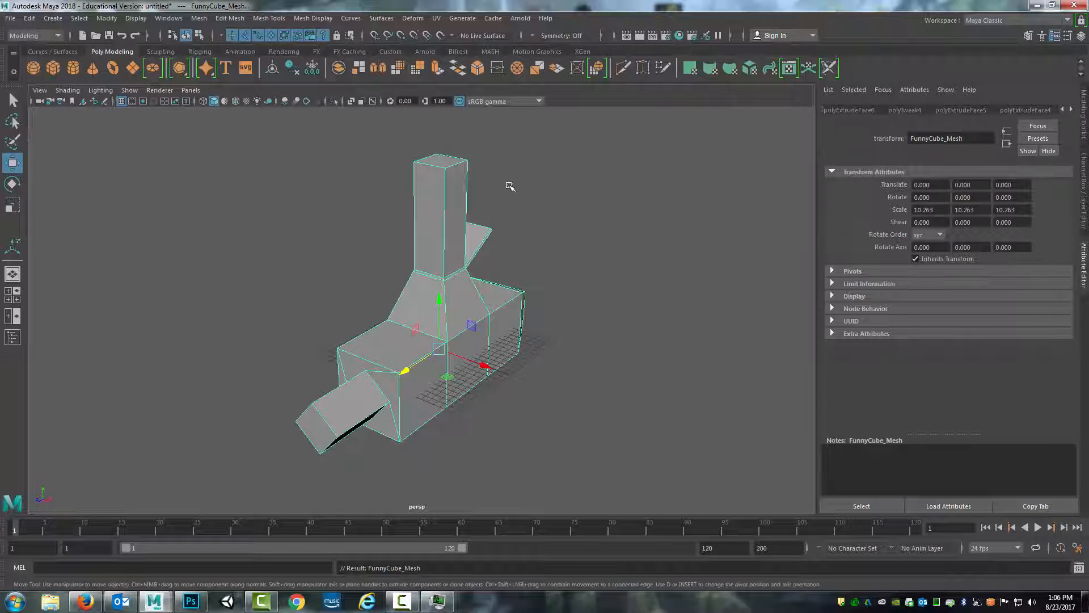
pyautogui.keyDown('alt'); pyautogui.moveTo(548, 239); pyautogui.dragTo(524, 234); pyautogui.keyUp('alt')
pyautogui.click(30, 18)
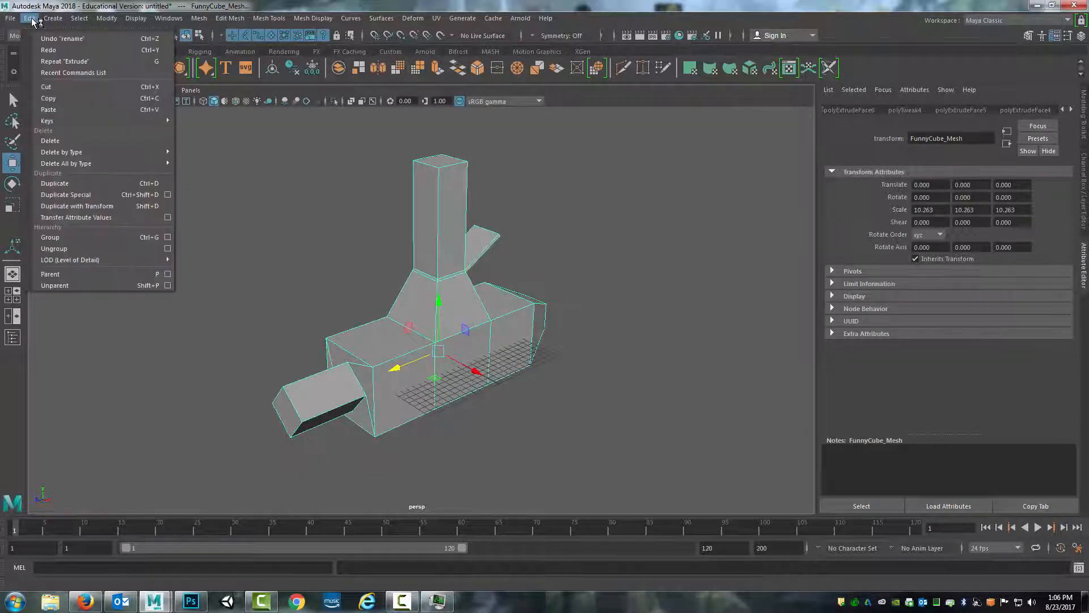
pyautogui.moveTo(113, 164)
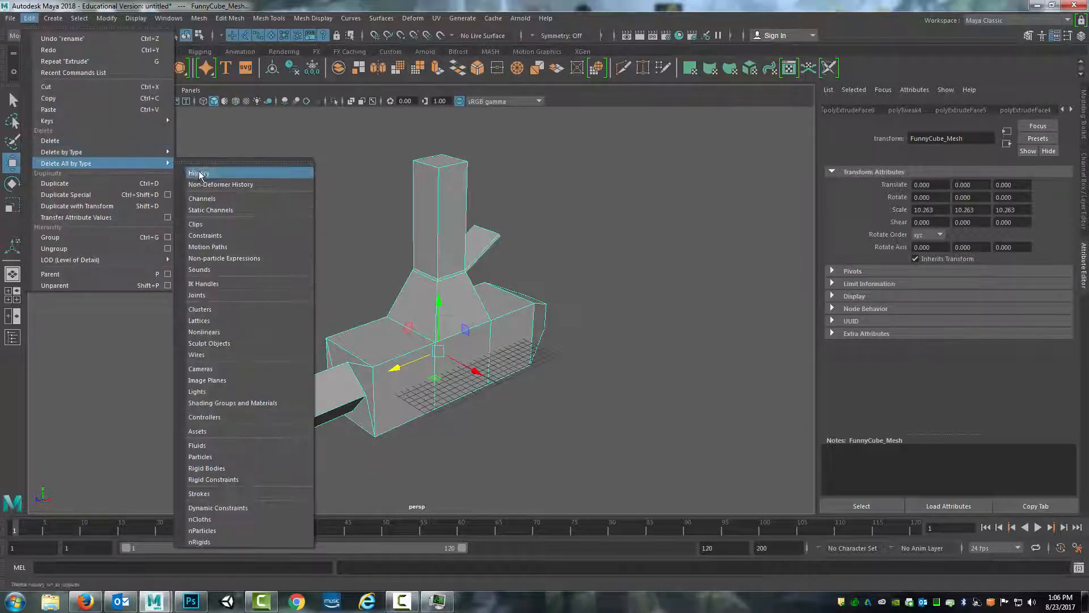
pyautogui.click(199, 173)
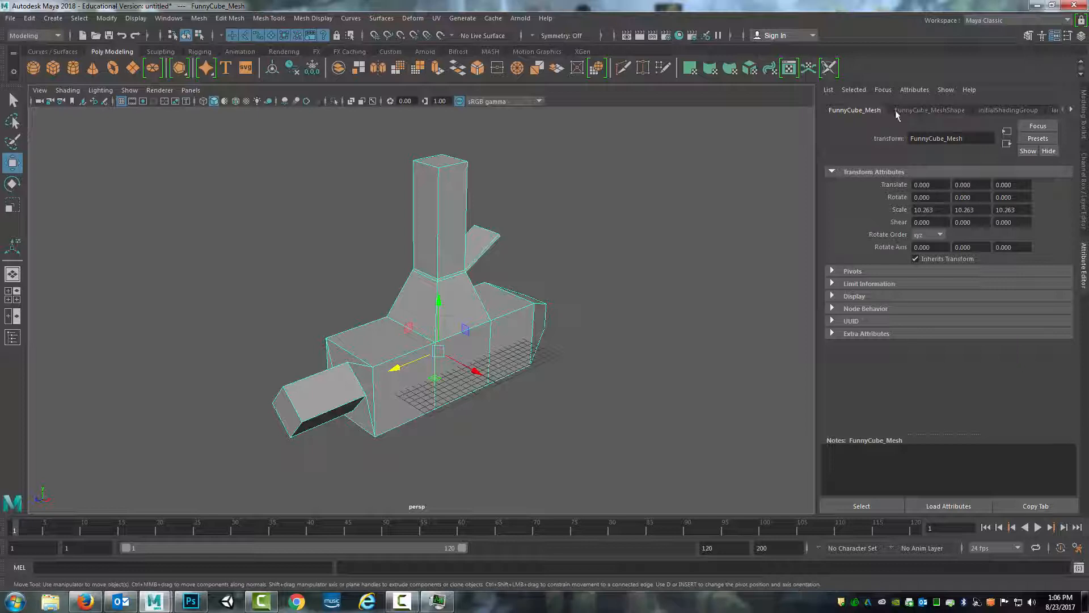
# Step: Review the mesh's remaining shape, initialShadingGroup, lambert1 and transform nodes in the Attribute Editor
pyautogui.click(911, 111)
pyautogui.click(1002, 110)
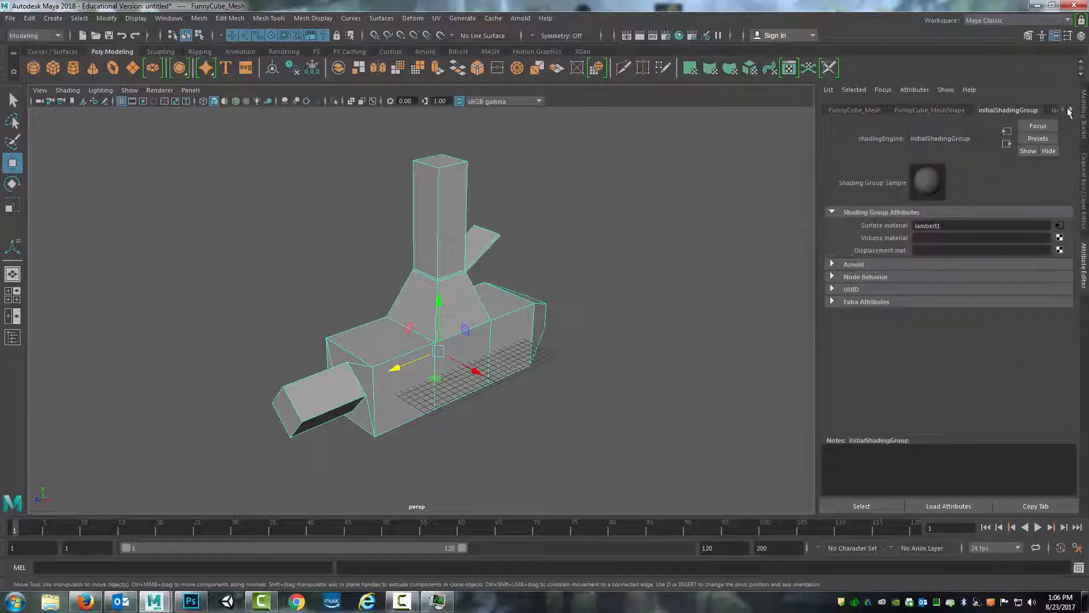
pyautogui.click(1070, 110)
pyautogui.click(1038, 110)
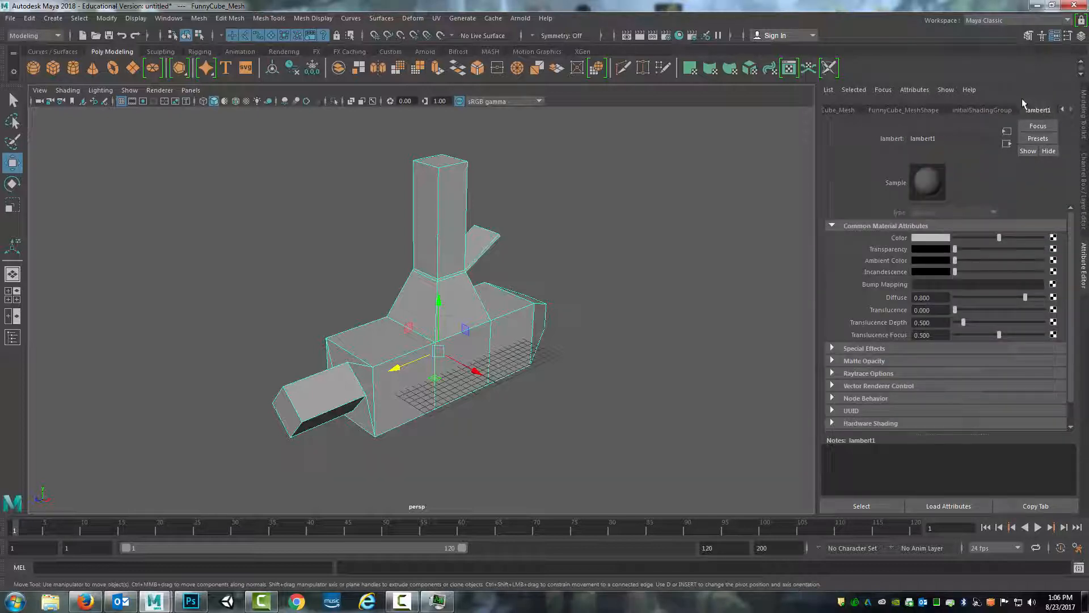
pyautogui.click(985, 109)
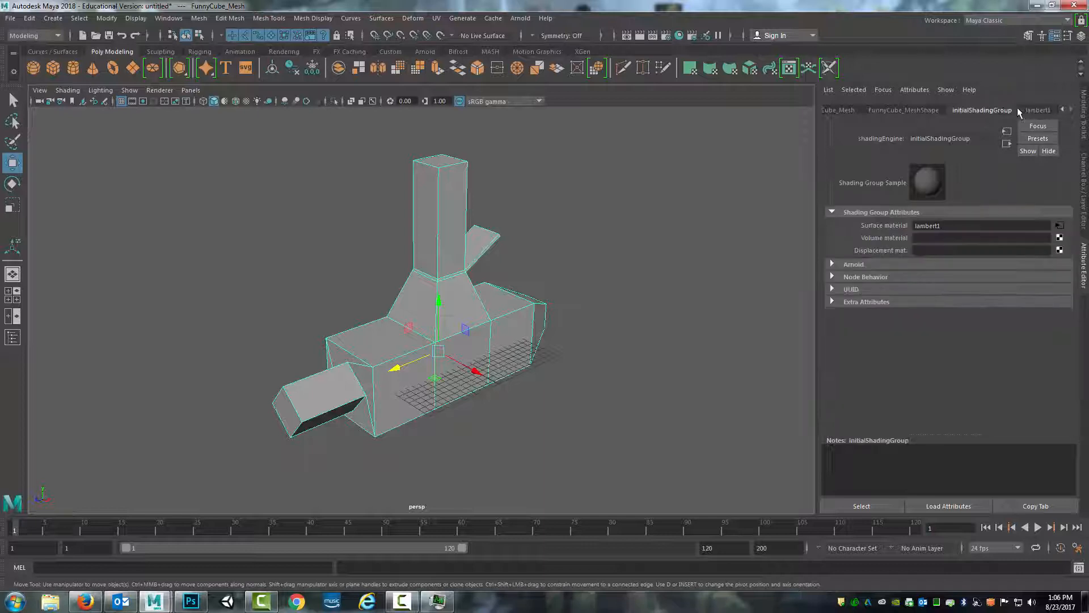
pyautogui.click(1033, 110)
pyautogui.click(966, 109)
pyautogui.click(832, 110)
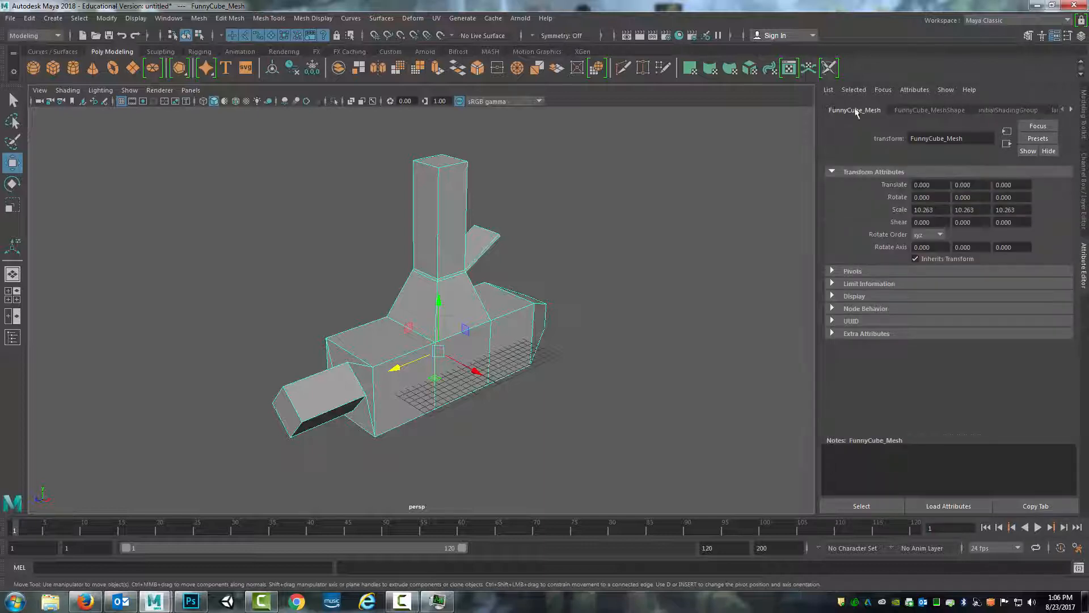
pyautogui.click(1031, 110)
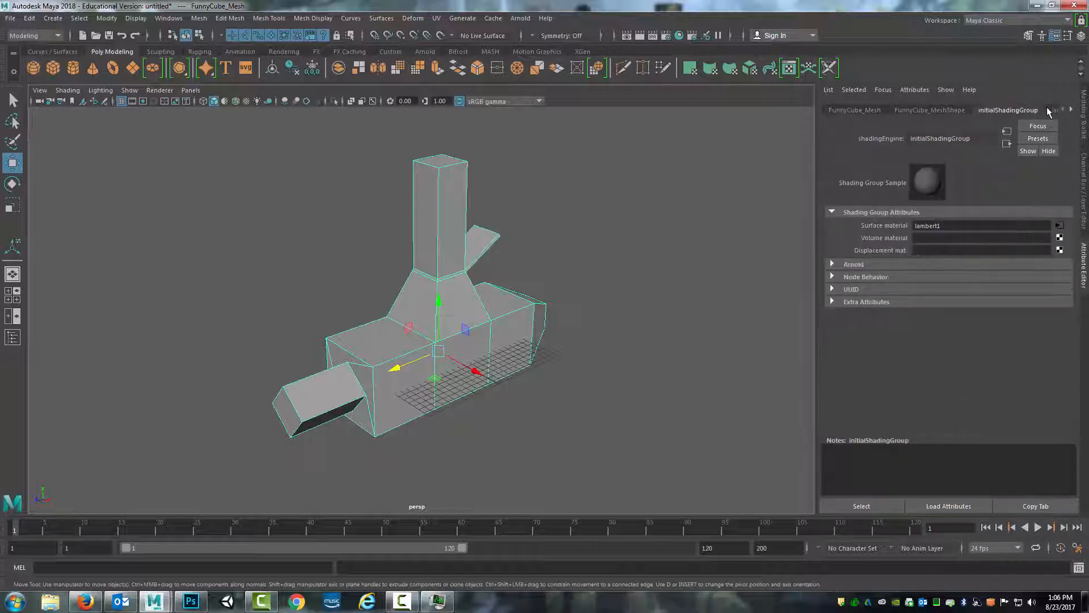
pyautogui.click(1048, 109)
pyautogui.click(828, 110)
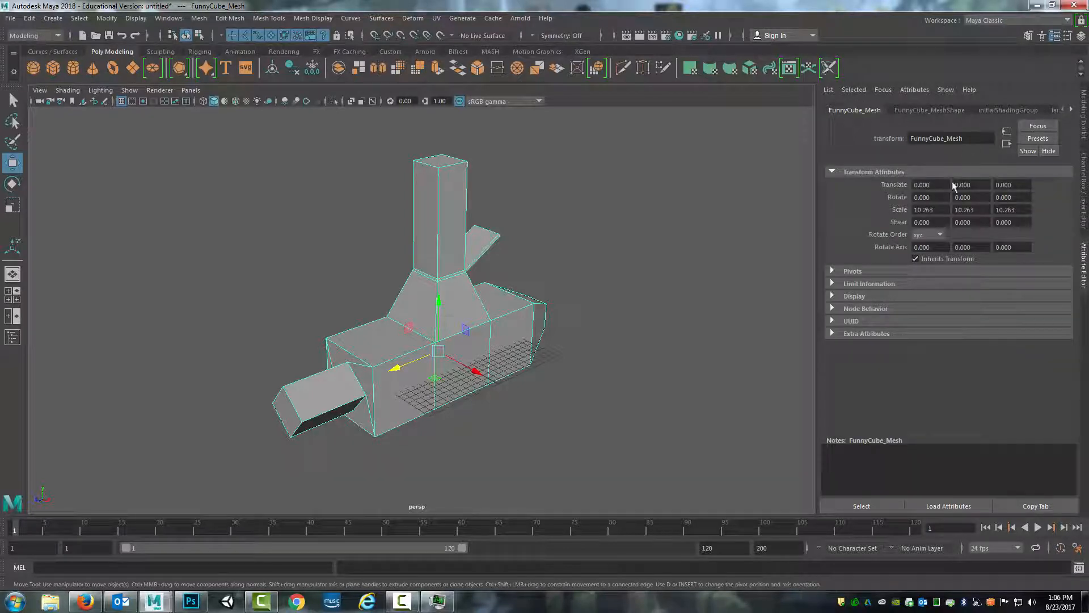
# Step: Set FunnyCube_Mesh's scale to 1 in X, Y and Z in the transform attributes
pyautogui.moveTo(577, 281)
pyautogui.keyDown('alt'); pyautogui.mouseDown()
pyautogui.moveTo(568, 291)
pyautogui.moveTo(654, 290)
pyautogui.moveTo(529, 291)
pyautogui.moveTo(573, 284)
pyautogui.mouseUp(); pyautogui.keyUp('alt')
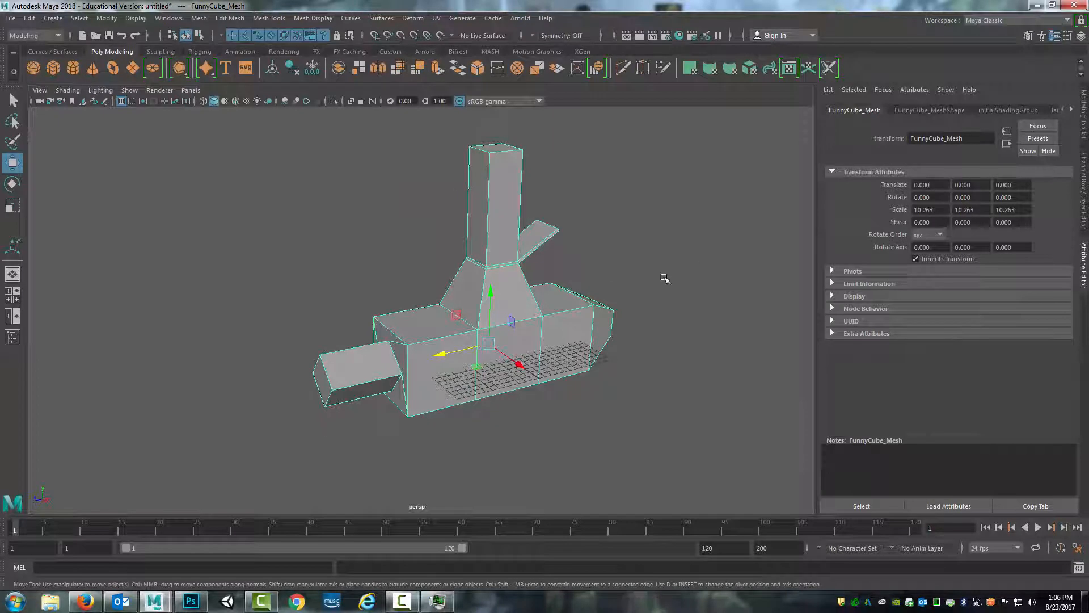
pyautogui.click(936, 211)
pyautogui.write('1')
pyautogui.press('Tab')
pyautogui.write('1')
pyautogui.press('Tab')
pyautogui.write('1')
pyautogui.press('Tab')
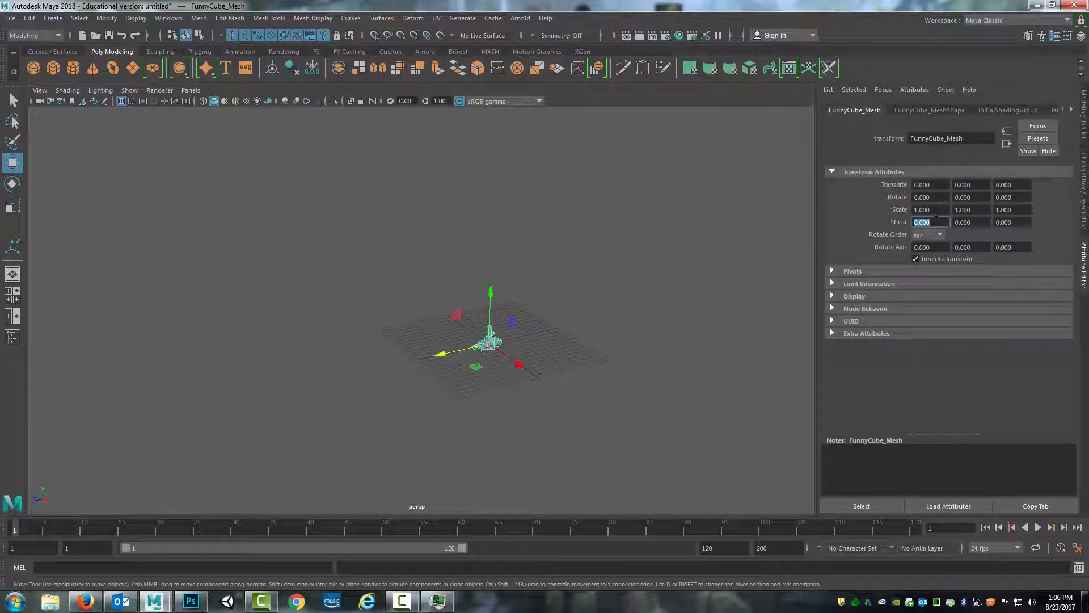
# Step: Undo the three scale changes on FunnyCube_Mesh
pyautogui.moveTo(522, 369)
pyautogui.keyDown('alt'); pyautogui.mouseDown()
pyautogui.moveTo(557, 372)
pyautogui.moveTo(536, 365)
pyautogui.mouseUp(); pyautogui.keyUp('alt')
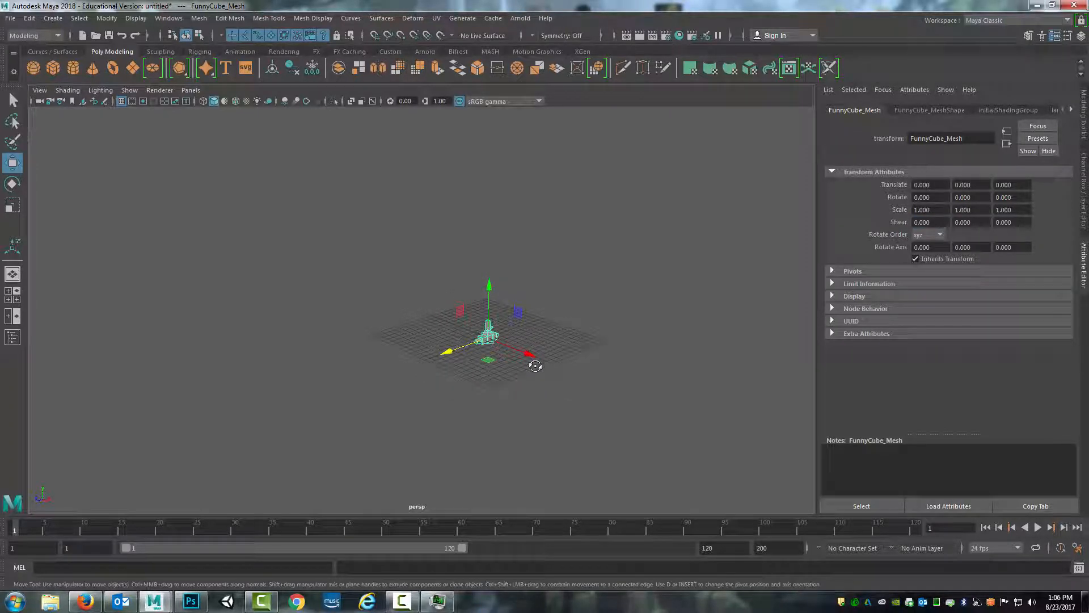
pyautogui.hotkey('ctrl', 'z')
pyautogui.hotkey('ctrl', 'z')
pyautogui.hotkey('ctrl', 'z')
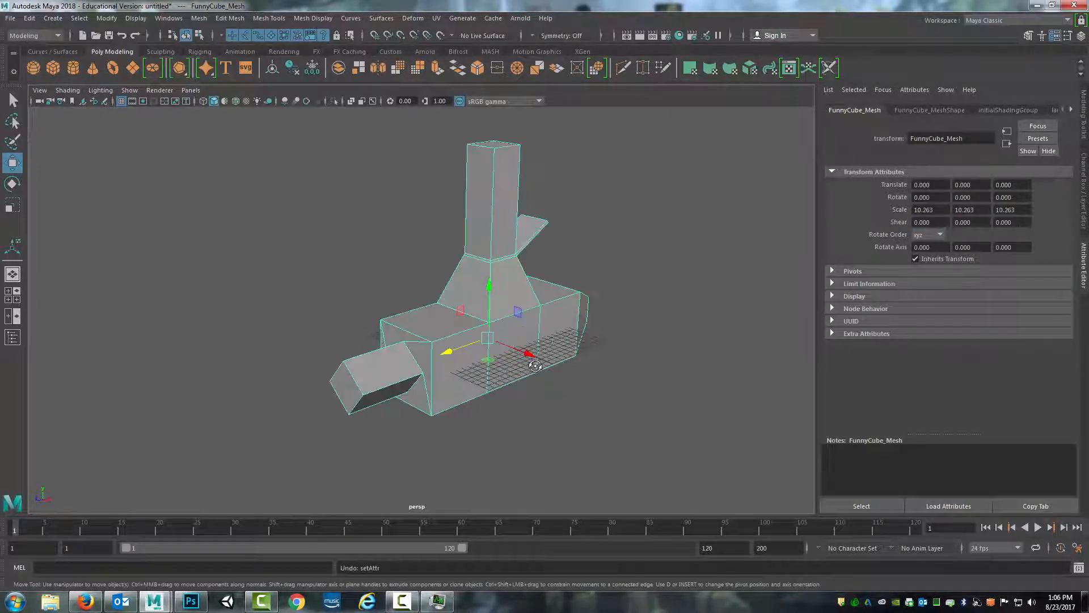
# Step: Deselect the mesh and try to run Freeze Transformations with nothing selected
pyautogui.keyDown('alt'); pyautogui.moveTo(546, 291); pyautogui.dragTo(531, 329); pyautogui.keyUp('alt')
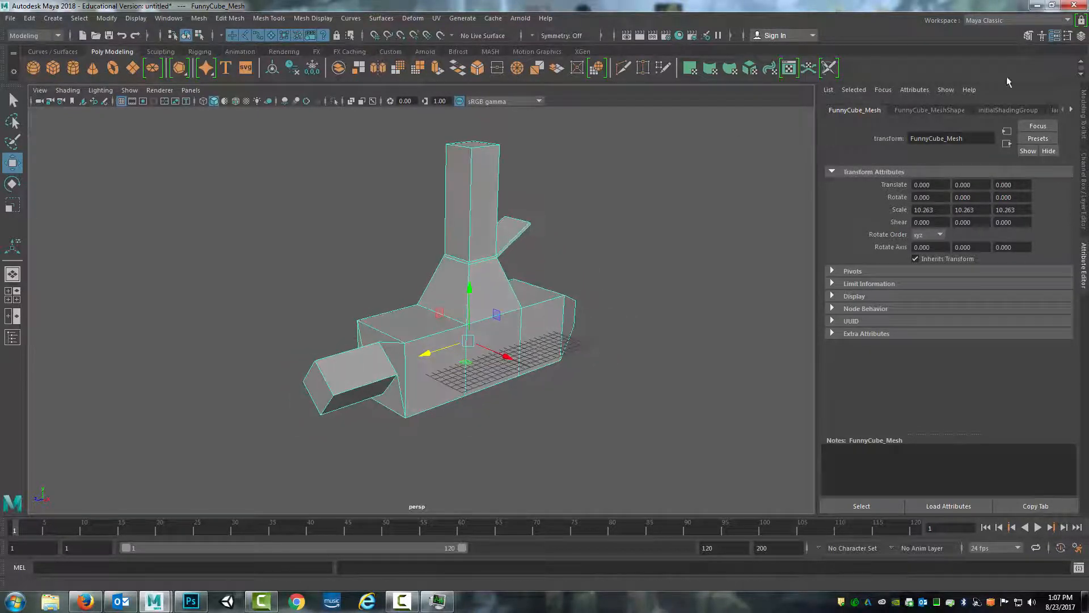
pyautogui.click(107, 17)
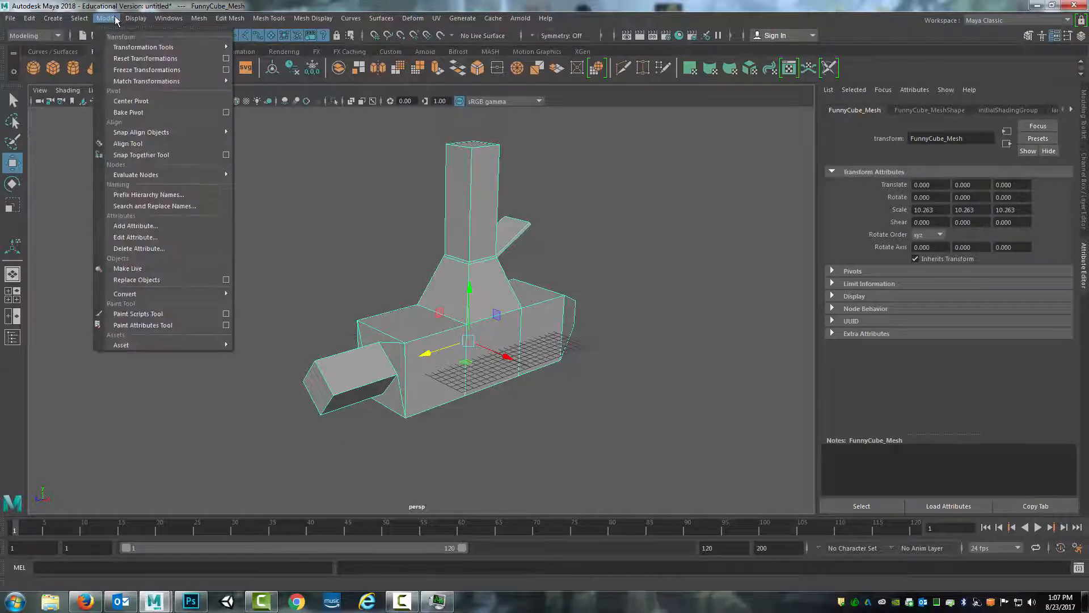
pyautogui.click(120, 70)
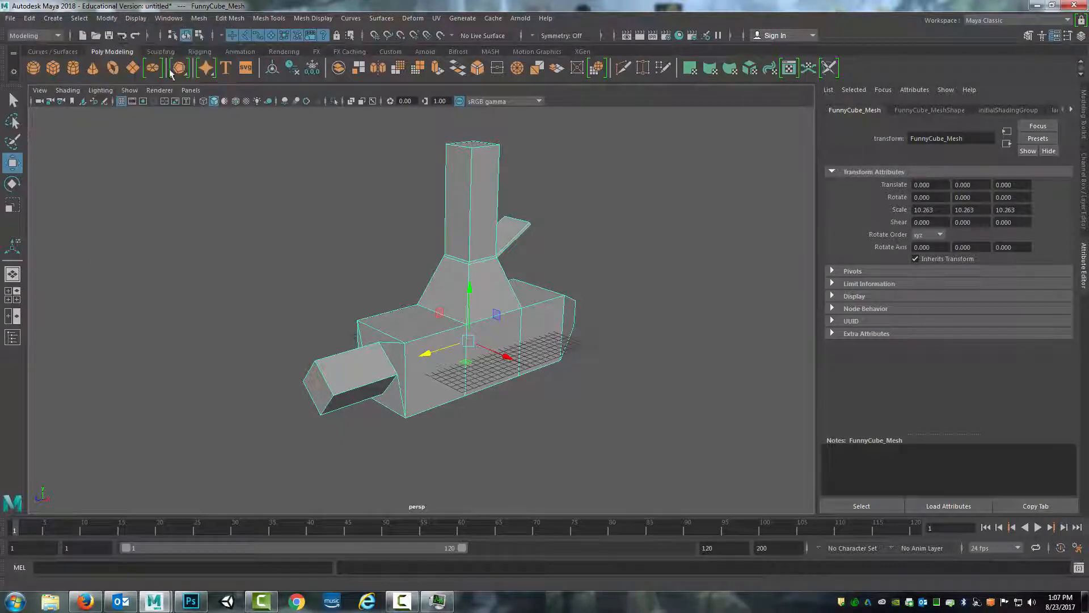
pyautogui.click(387, 262)
pyautogui.keyDown('alt'); pyautogui.moveTo(324, 295); pyautogui.dragTo(340, 294); pyautogui.keyUp('alt')
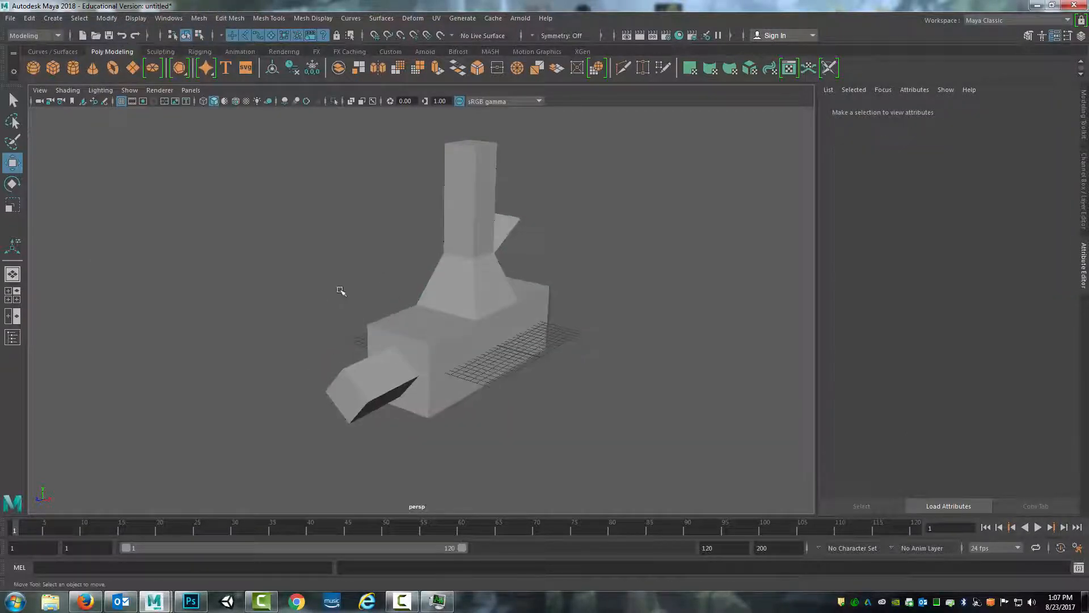
pyautogui.click(106, 18)
pyautogui.click(141, 70)
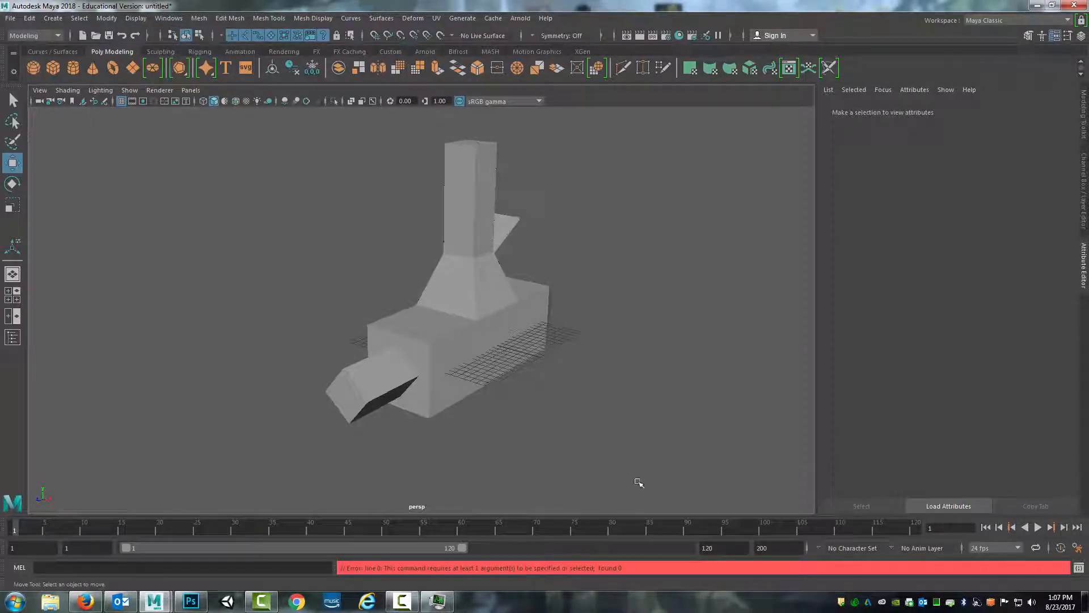
# Step: Select FunnyCube_Mesh and freeze its transformations
pyautogui.click(508, 296)
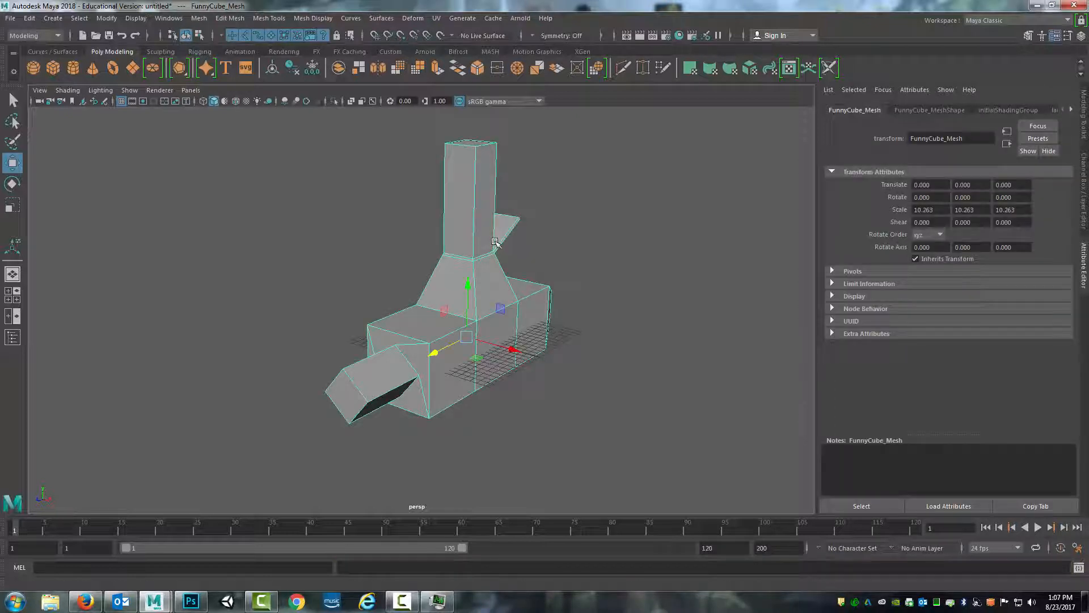
pyautogui.keyDown('alt'); pyautogui.moveTo(477, 237); pyautogui.dragTo(487, 272); pyautogui.keyUp('alt')
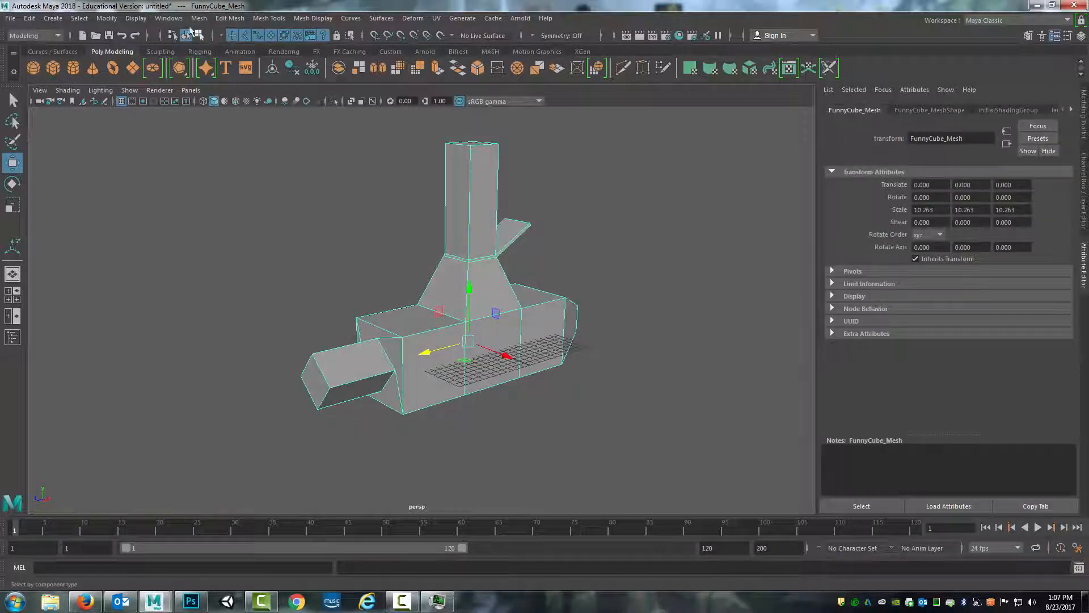
pyautogui.click(113, 19)
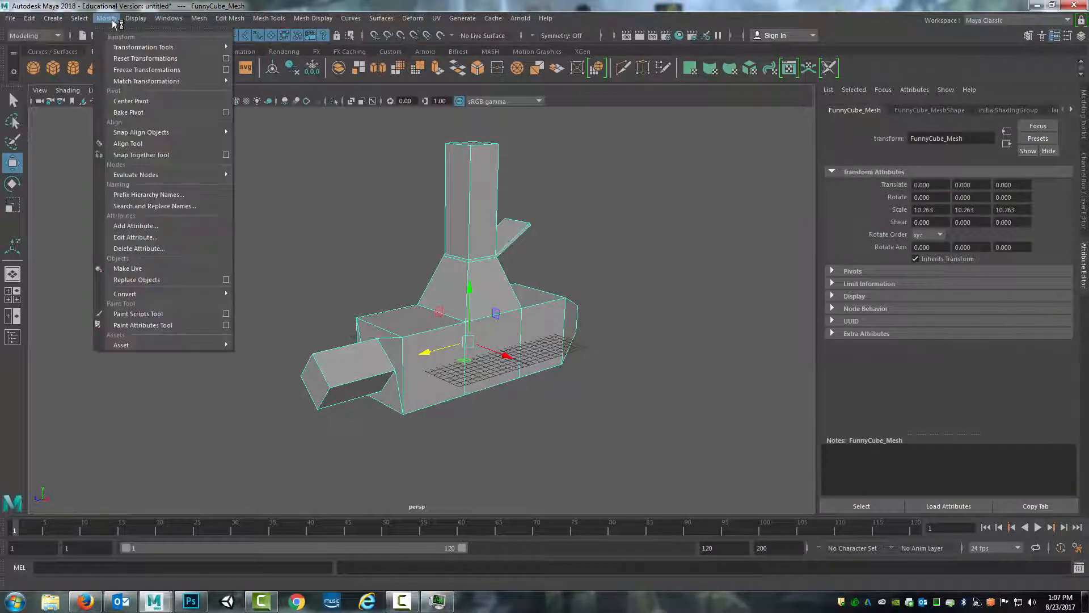
pyautogui.click(147, 70)
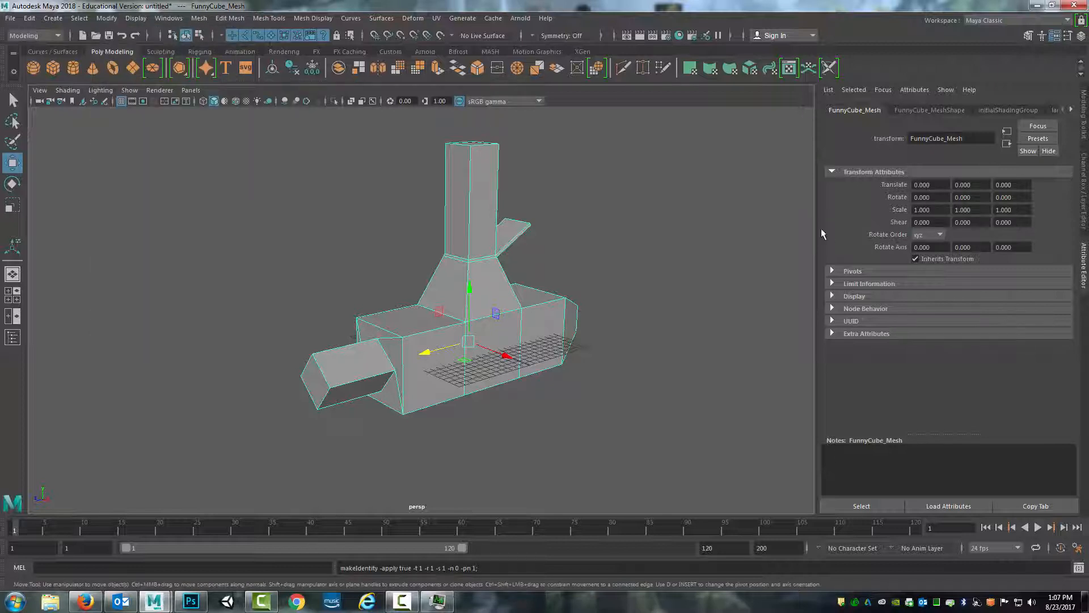
pyautogui.keyDown('alt'); pyautogui.moveTo(491, 348); pyautogui.dragTo(493, 357); pyautogui.keyUp('alt')
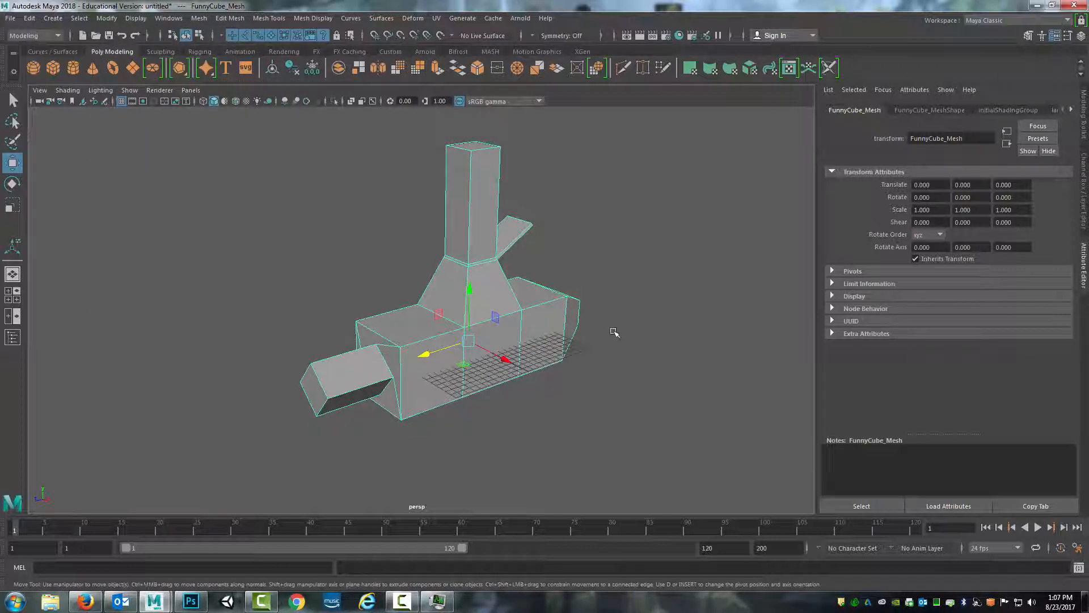
pyautogui.keyDown('alt'); pyautogui.moveTo(614, 332); pyautogui.dragTo(489, 311); pyautogui.keyUp('alt')
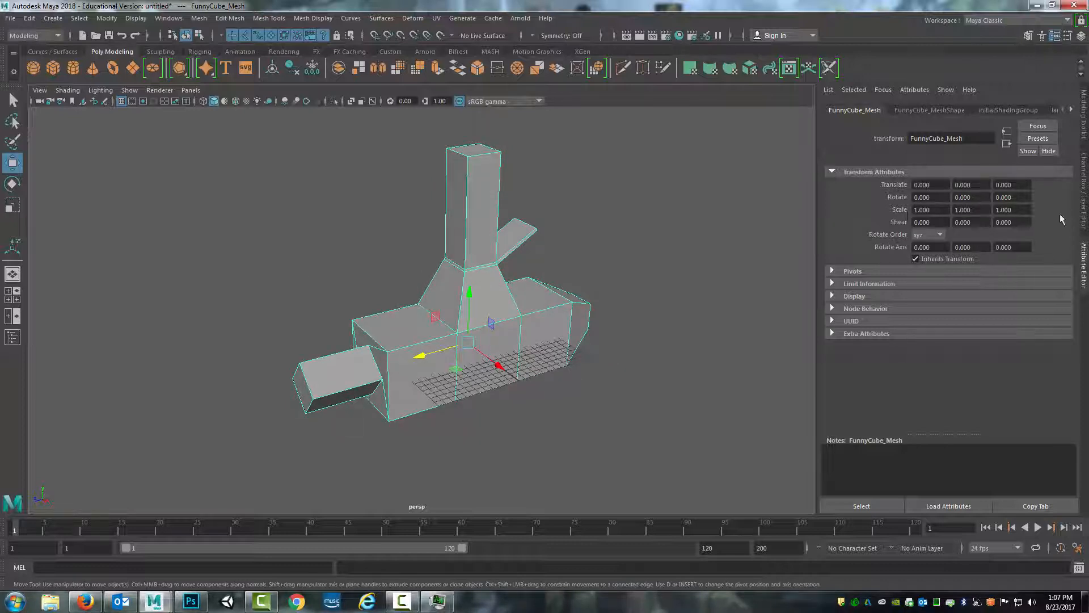
pyautogui.keyDown('alt'); pyautogui.moveTo(581, 380); pyautogui.dragTo(683, 207); pyautogui.keyUp('alt')
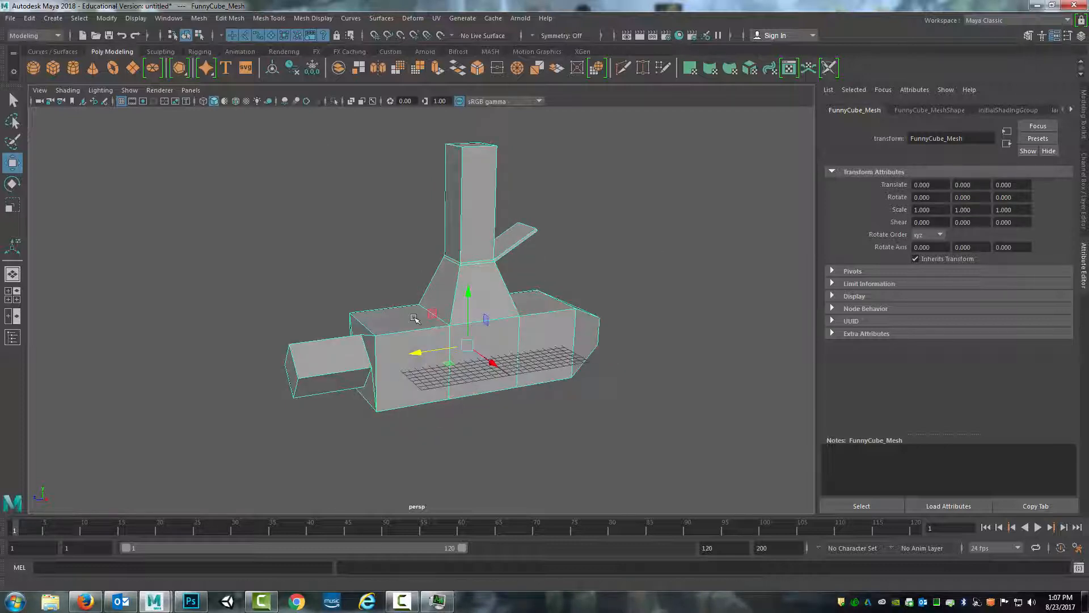
pyautogui.keyDown('alt'); pyautogui.moveTo(414, 318); pyautogui.dragTo(442, 316); pyautogui.keyUp('alt')
pyautogui.keyDown('alt'); pyautogui.moveTo(533, 257); pyautogui.dragTo(518, 261); pyautogui.keyUp('alt')
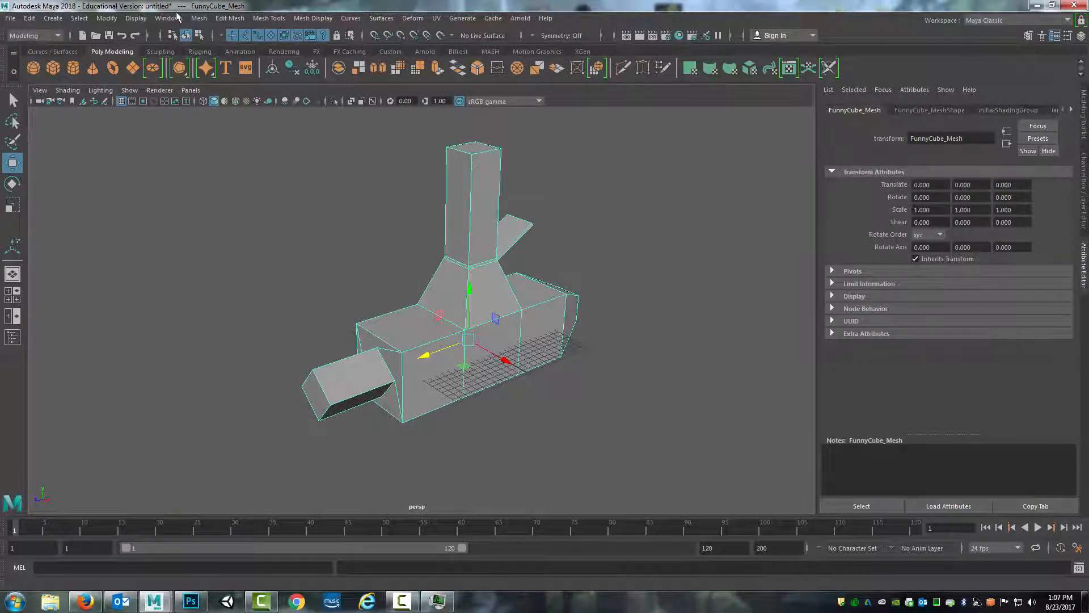
# Step: Check in the Outliner that the scene holds the named FunnyCube_Mesh, then close the Outliner
pyautogui.click(168, 18)
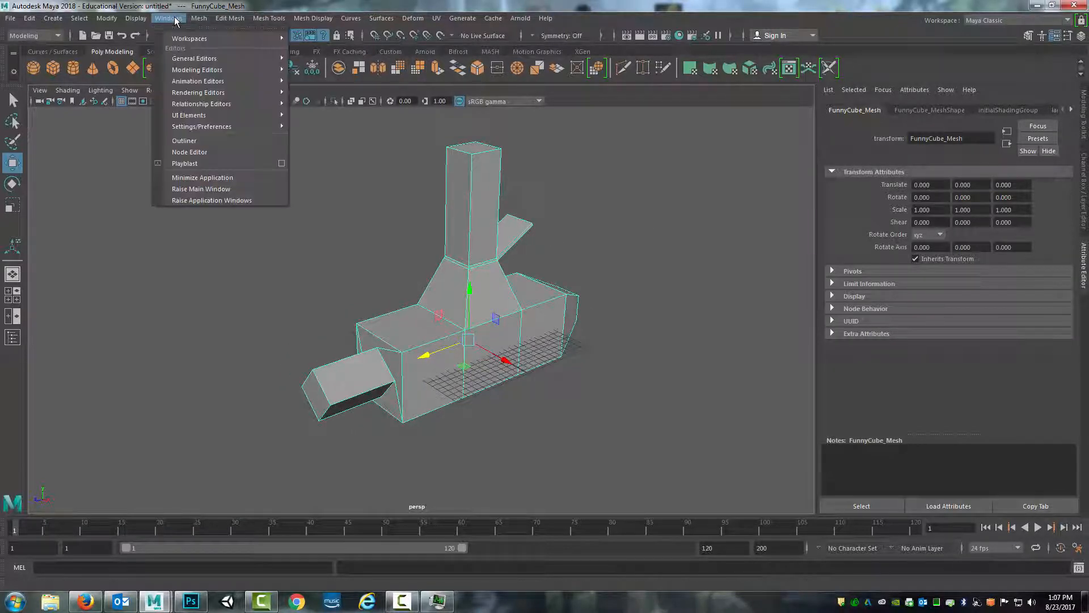
pyautogui.click(207, 141)
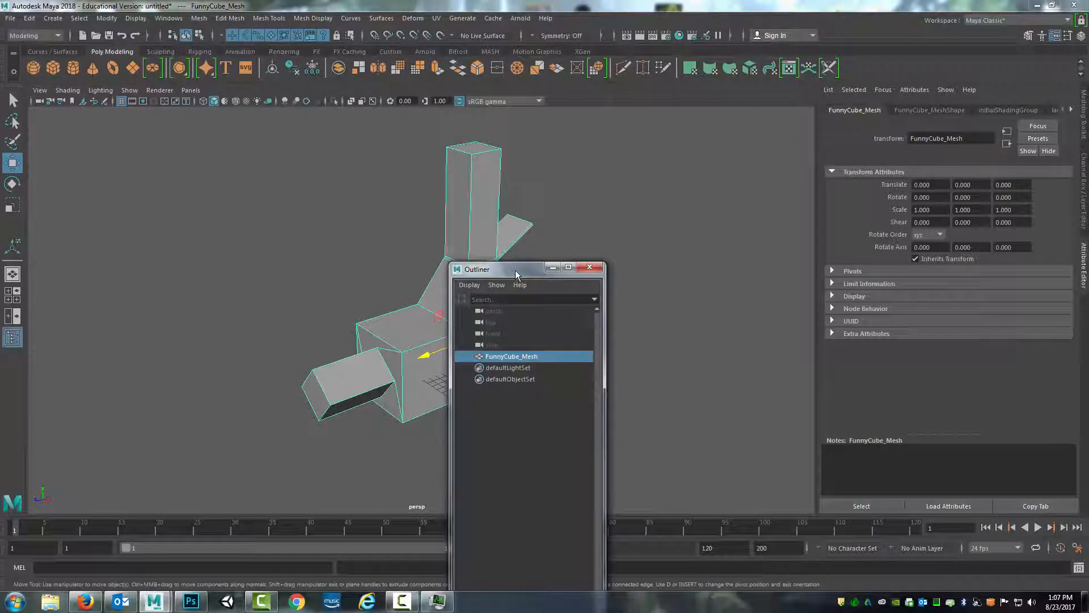
pyautogui.moveTo(515, 270); pyautogui.dragTo(629, 117)
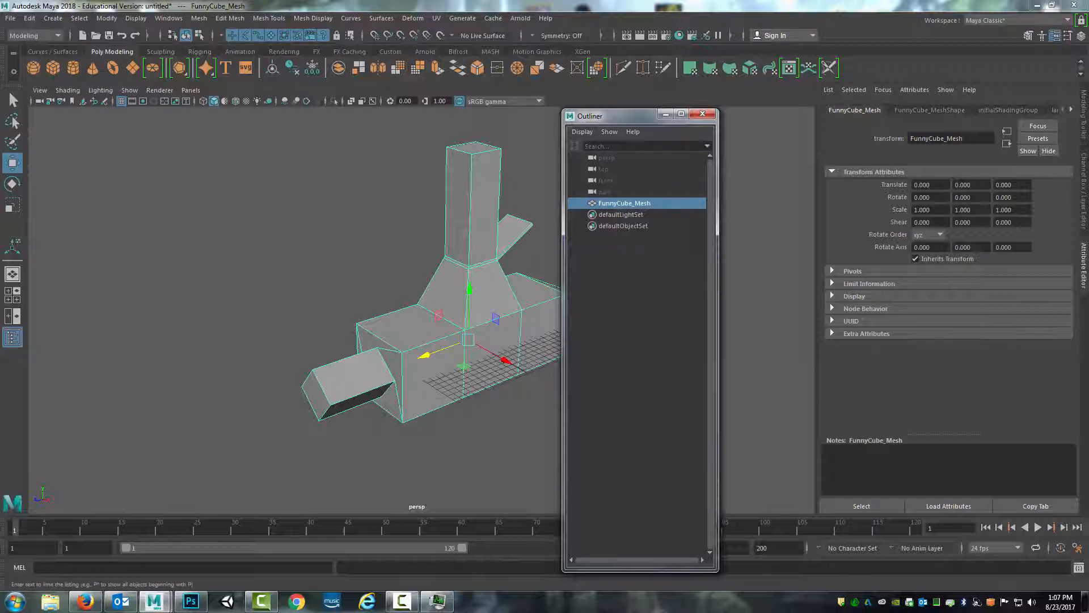
pyautogui.click(702, 114)
# Step: Save the scene as FunnyCube in Maya Binary format in the 3D_1_1 project's scenes folder
pyautogui.keyDown('alt'); pyautogui.moveTo(453, 266); pyautogui.dragTo(471, 262); pyautogui.keyUp('alt')
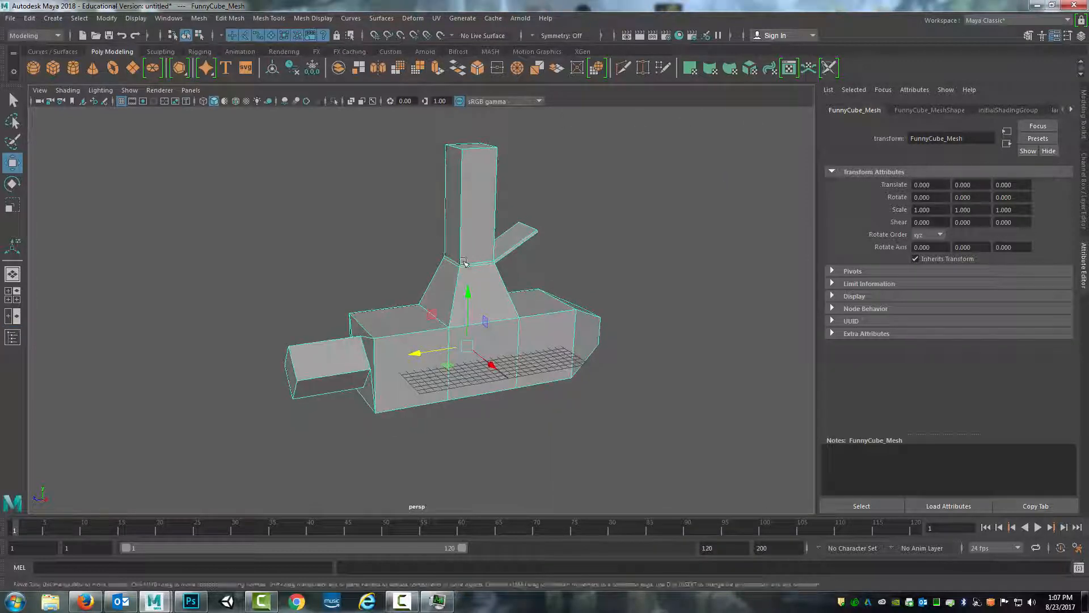
pyautogui.click(10, 19)
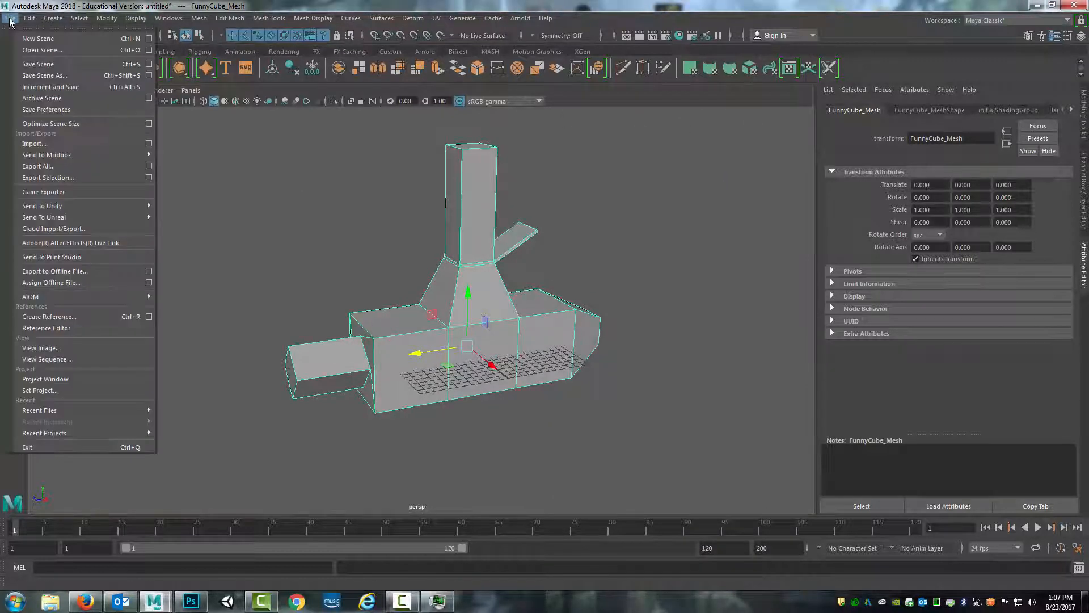
pyautogui.click(55, 76)
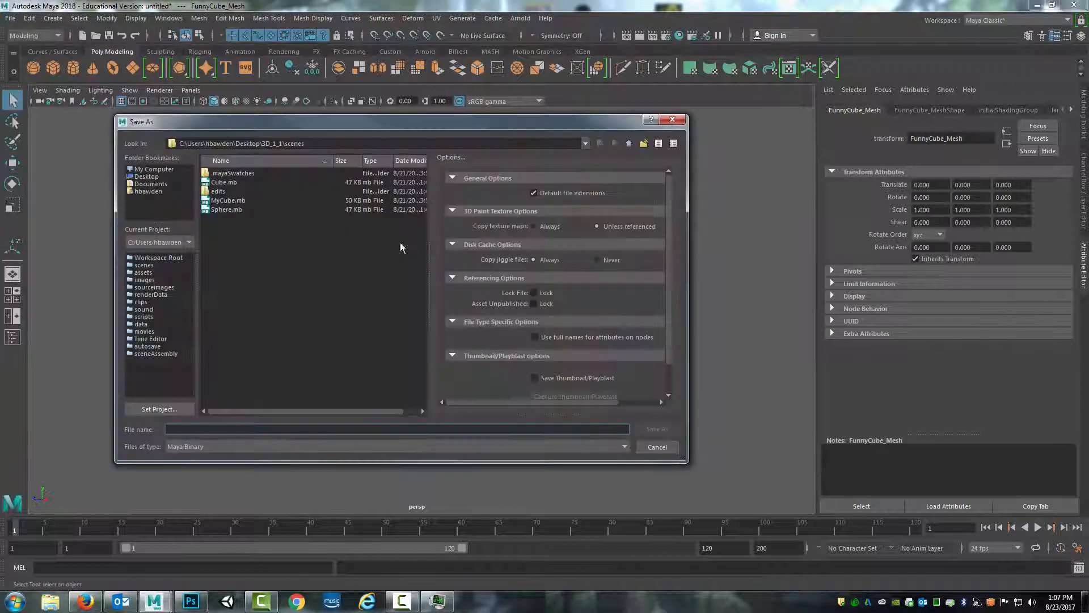
pyautogui.write('FunnyCube')
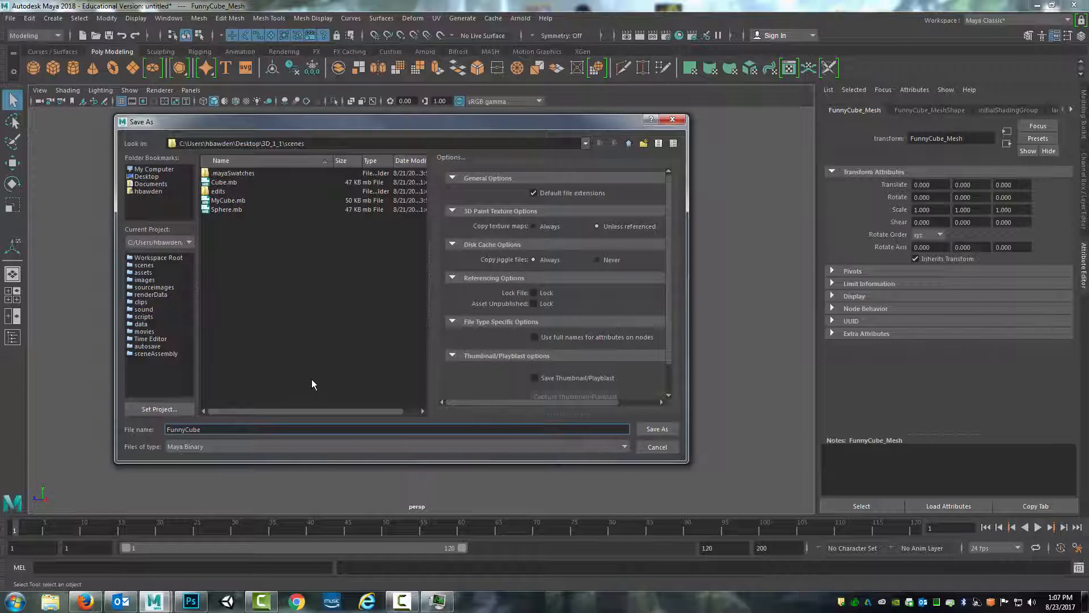
pyautogui.click(645, 428)
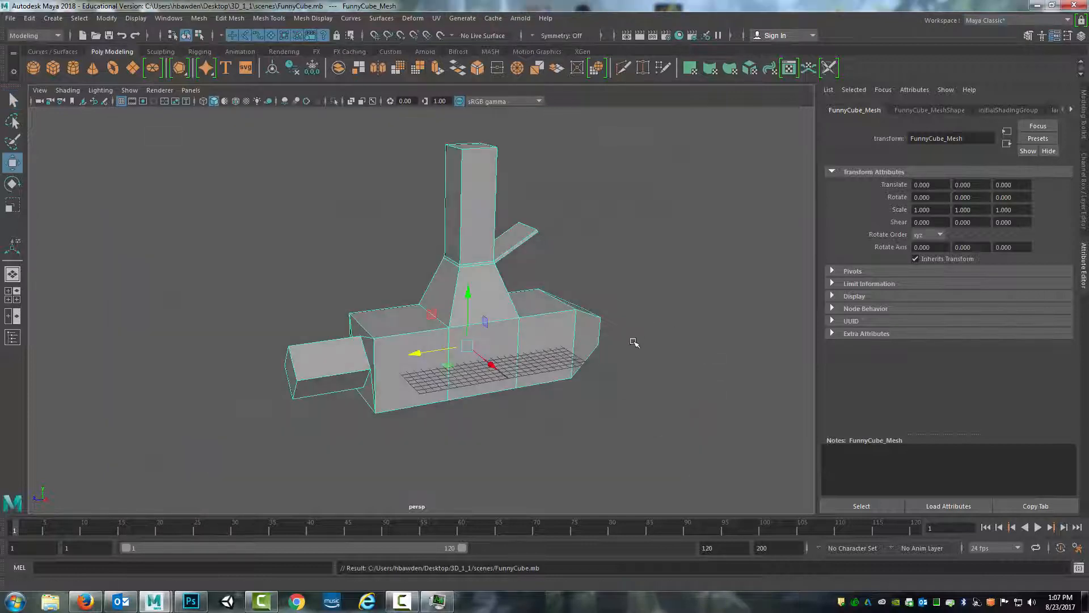
pyautogui.keyDown('alt'); pyautogui.moveTo(696, 343); pyautogui.dragTo(599, 329); pyautogui.keyUp('alt')
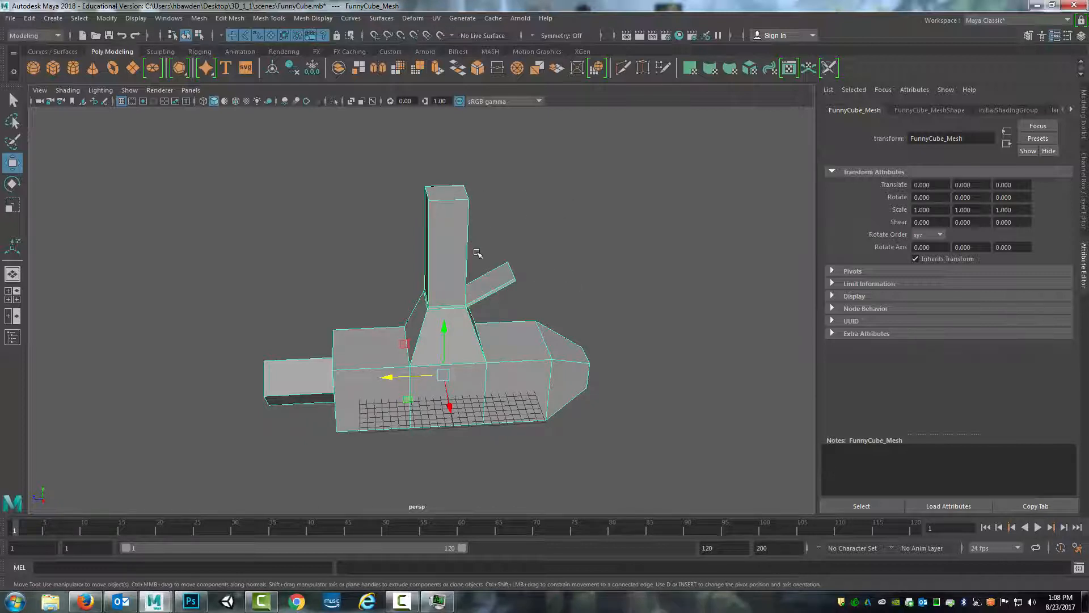
pyautogui.keyDown('alt'); pyautogui.moveTo(471, 262); pyautogui.dragTo(667, 235); pyautogui.keyUp('alt')
pyautogui.keyDown('alt'); pyautogui.moveTo(588, 280); pyautogui.dragTo(547, 315); pyautogui.keyUp('alt')
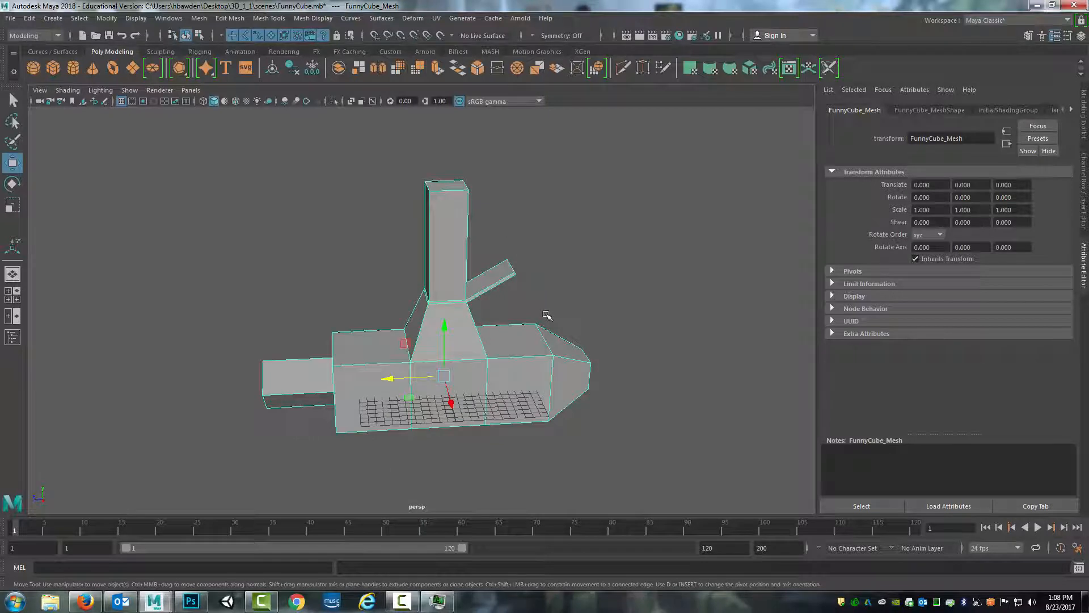